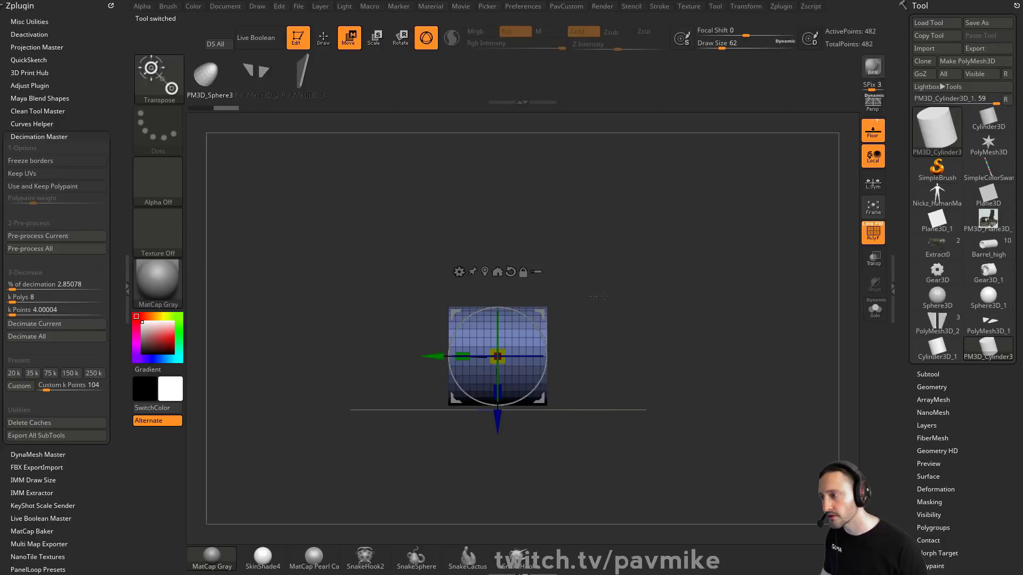
Step: Rotate the cylinder into view and DynaMesh it into a dense, evenly distributed mesh
key("q")
mouse_move(599, 297)
left_mouse_down()
mouse_move(631, 240)
mouse_move(653, 266)
mouse_move(692, 270)
mouse_move(670, 305)
left_mouse_up()
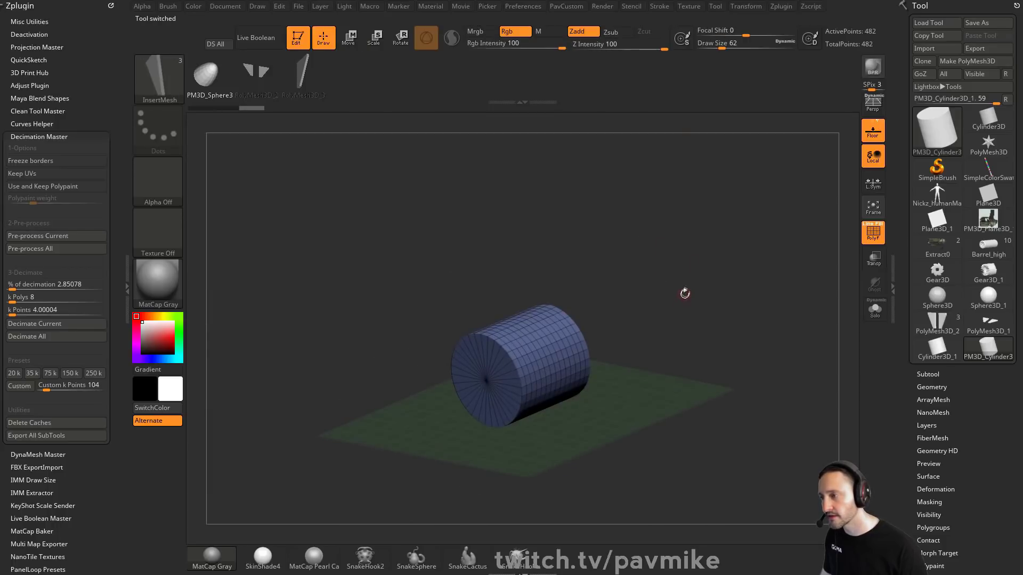
key("2")
left_click_drag(720, 78, 709, 79)
left_click(664, 87)
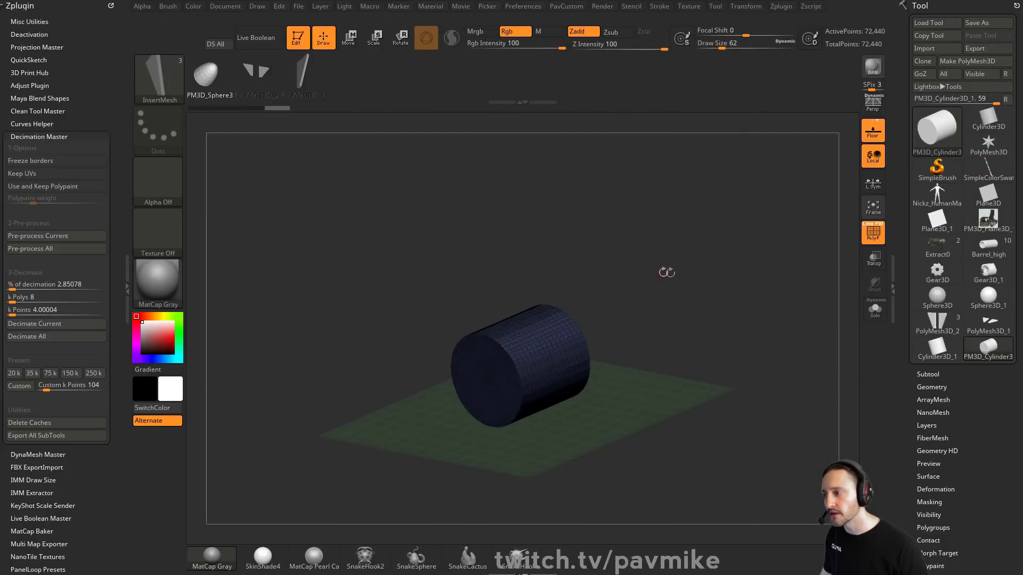
Step: Re-DynaMesh the cylinder at a lower resolution
key("2")
left_click_drag(631, 104, 628, 105)
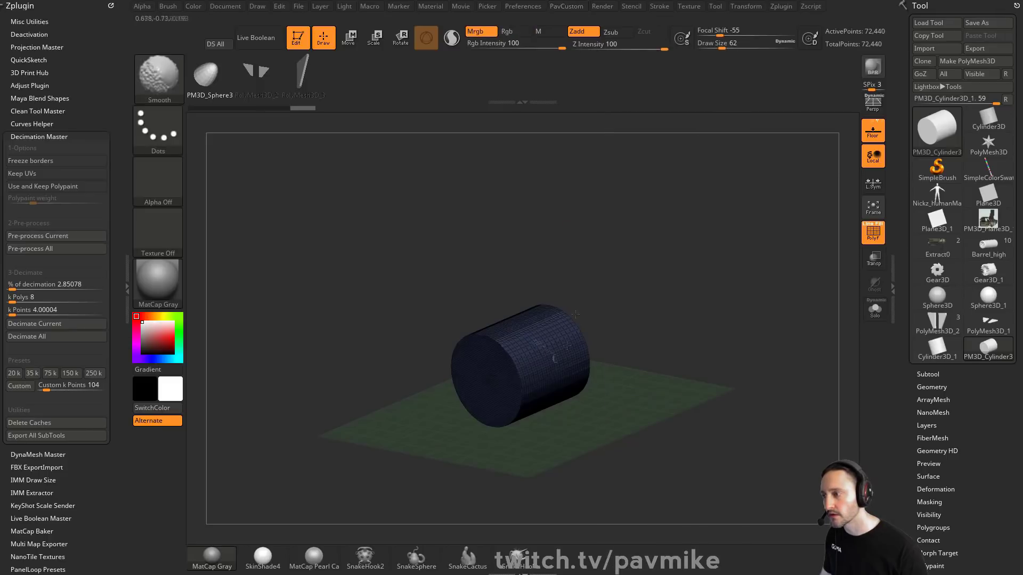
left_click_drag(640, 233, 733, 291, "ctrl")
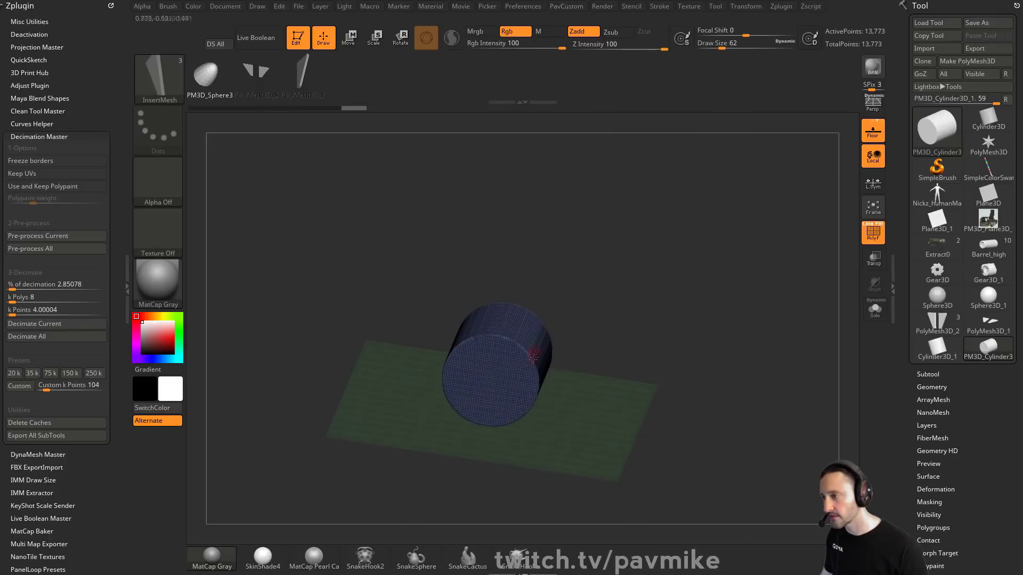
key("2")
left_click(678, 179)
mouse_move(673, 279)
left_mouse_down()
mouse_move(664, 269)
mouse_move(688, 277)
left_mouse_up()
key("w")
key("q")
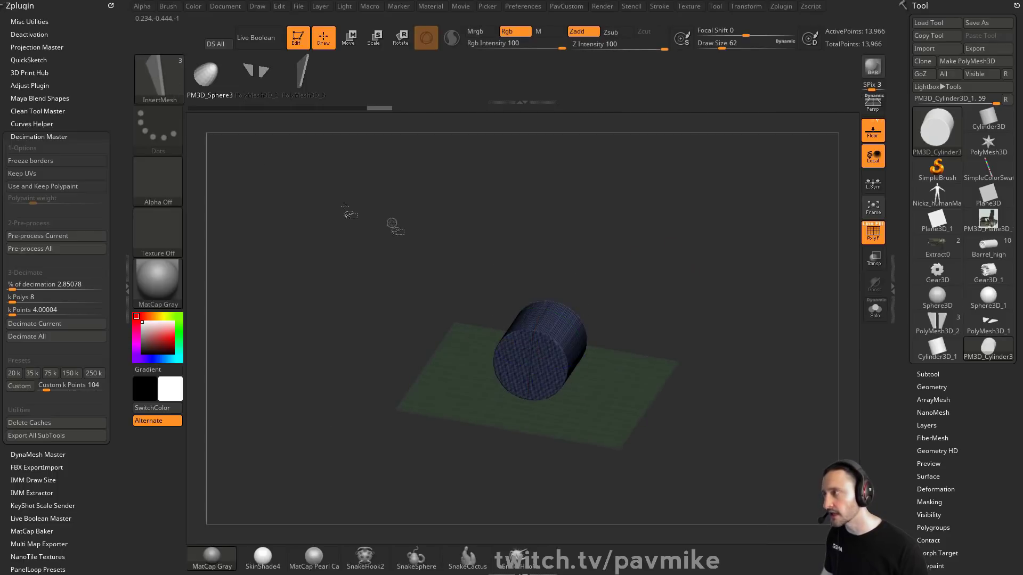
Step: Switch to the ClipCurve brush, try a slanted clip across the cylinder with BRadius enabled, and undo it
left_click(161, 81, "ctrl+shift")
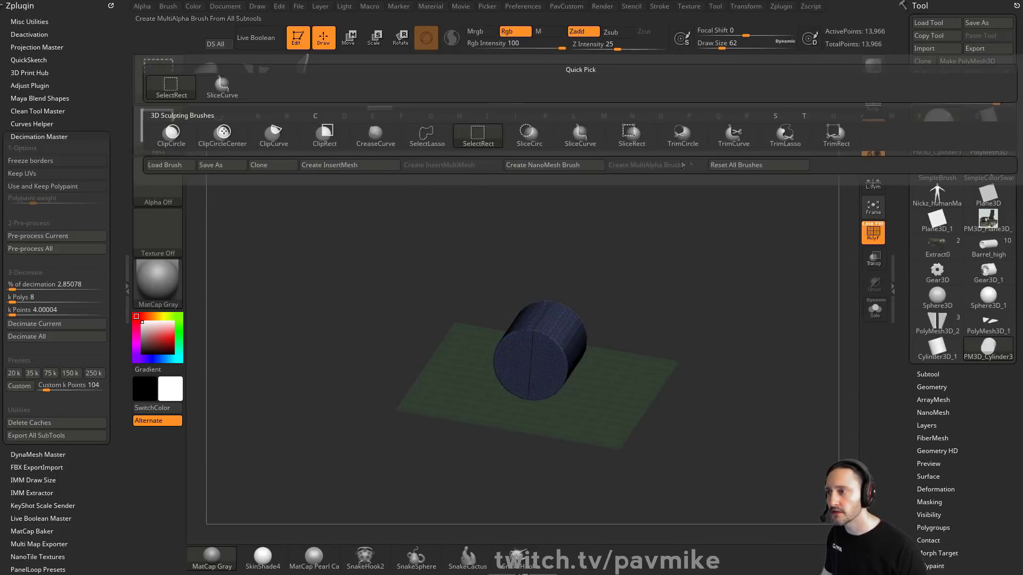
left_click(274, 136)
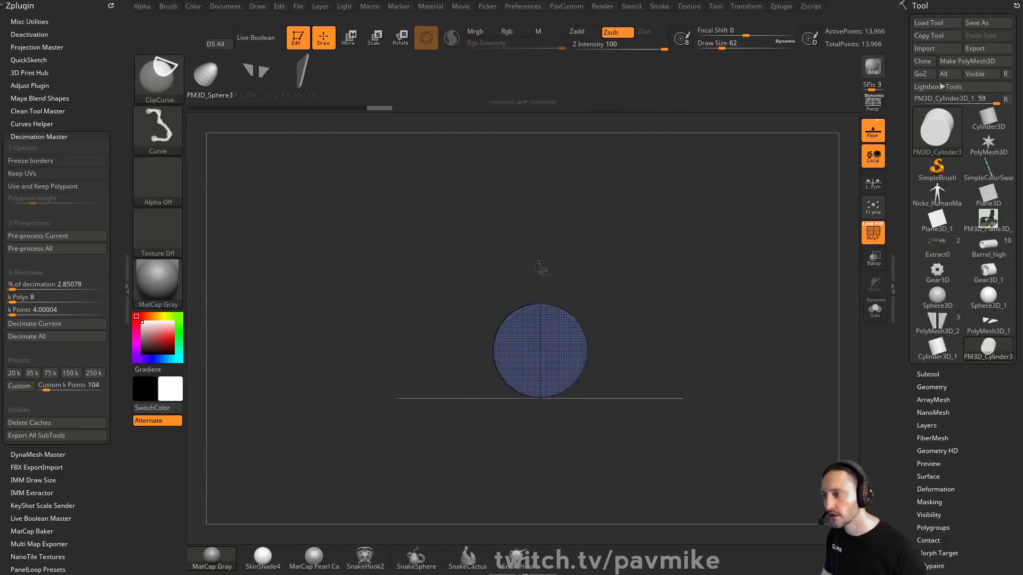
left_click_drag(616, 348, 631, 357, "ctrl+shift")
mouse_move(716, 233)
left_mouse_down()
mouse_move(687, 270)
mouse_move(690, 288)
mouse_move(721, 299)
mouse_move(719, 281)
left_mouse_up()
key("ctrl+shift+space")
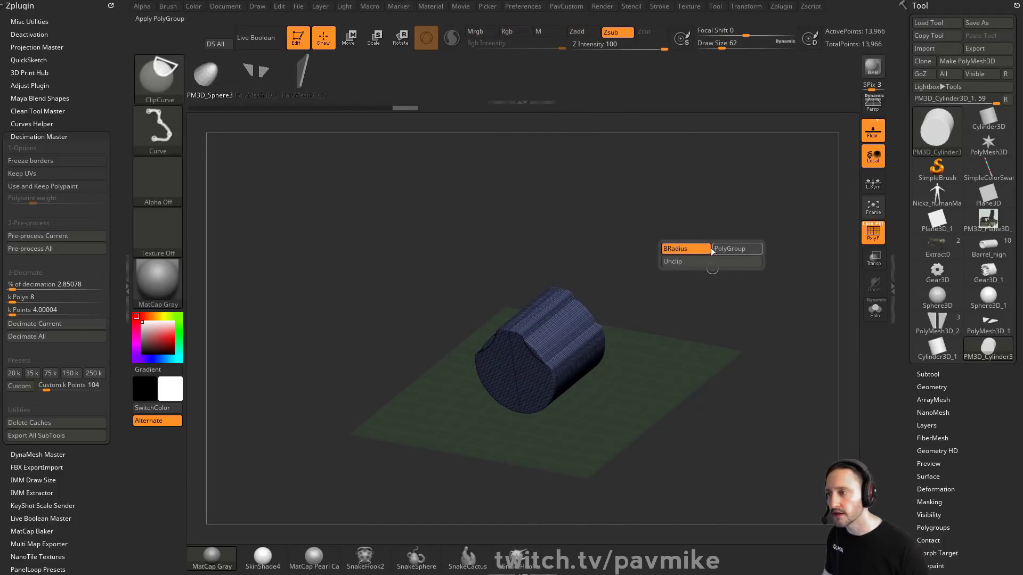
left_click(686, 249, "ctrl+shift")
left_click_drag(717, 247, 616, 443, "shift")
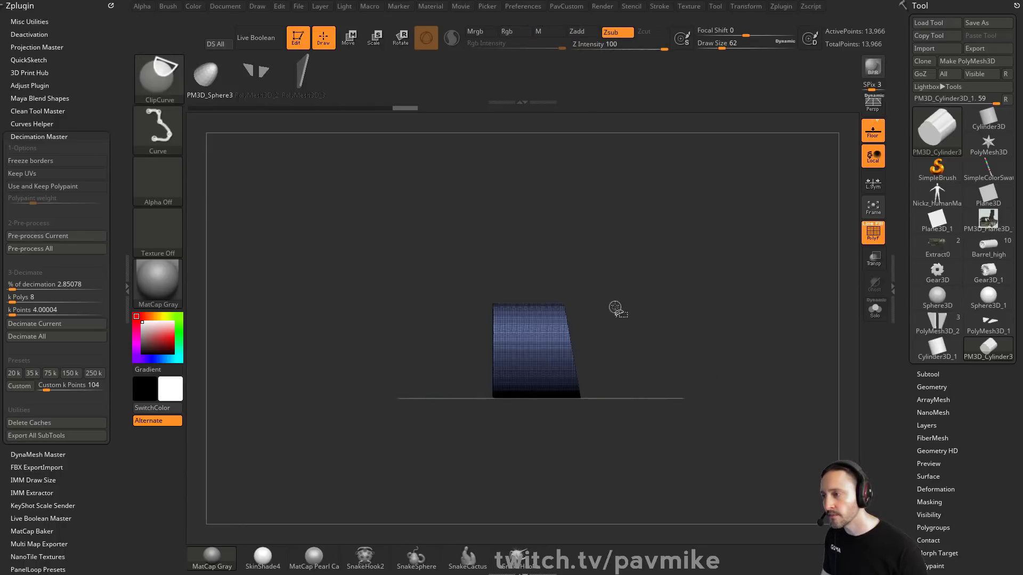
key("ctrl+z")
Step: Try another ClipCurve cut through the cylinder with BRadius and undo it
key("ctrl+shift+space")
left_click(561, 236, "ctrl+shift")
mouse_move(558, 265)
left_mouse_down("ctrl+shift")
mouse_move(570, 333)
mouse_move(596, 357)
left_mouse_up("ctrl+shift")
left_click_drag(731, 369, 686, 251)
key("ctrl+z")
Step: Raise the brush draw size to 132 and try a curved clip on the cylinder, undoing it
key("s")
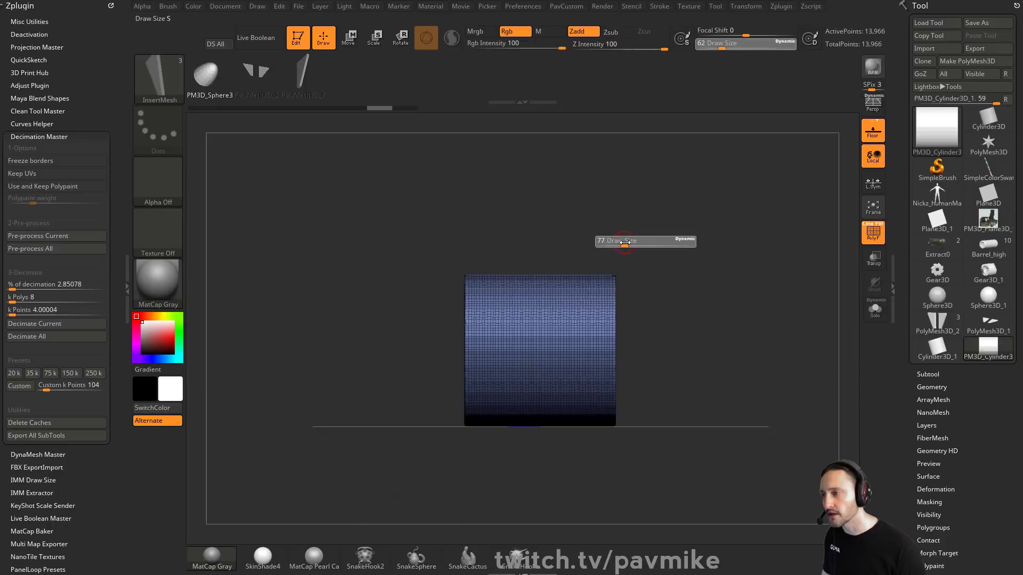
left_click_drag(622, 242, 631, 241)
mouse_move(561, 218)
left_mouse_down("ctrl+shift")
mouse_move(566, 293)
mouse_move(634, 371)
left_mouse_up("ctrl+shift")
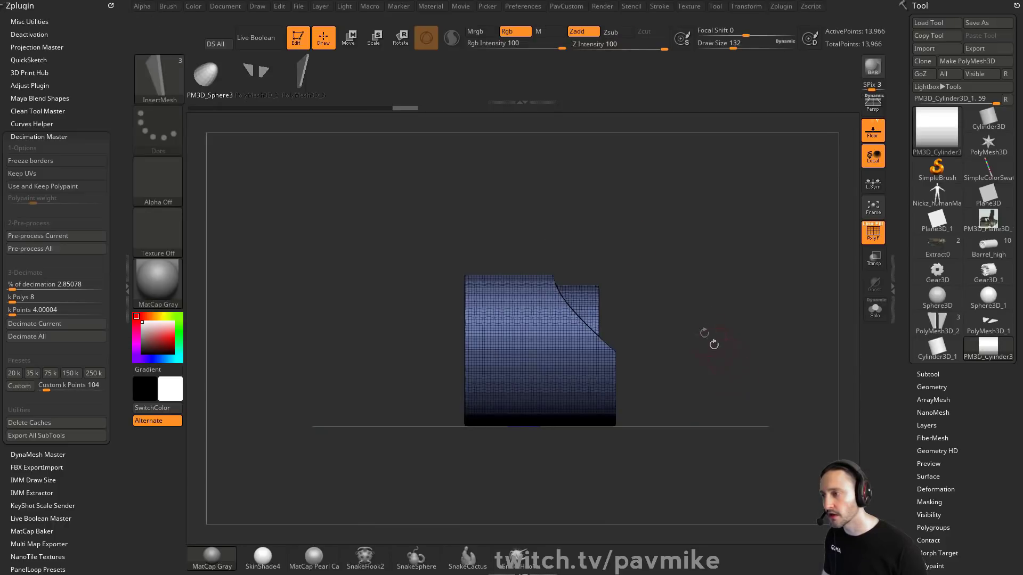
key("ctrl+z")
Step: Clip a curved corner off the side of the cylinder and turn off the polyframe display
mouse_move(544, 206)
left_mouse_down("ctrl+shift")
mouse_move(548, 344)
mouse_move(650, 394)
left_mouse_up("ctrl+shift")
mouse_move(718, 236)
left_mouse_down()
mouse_move(735, 282)
mouse_move(728, 269)
left_mouse_up()
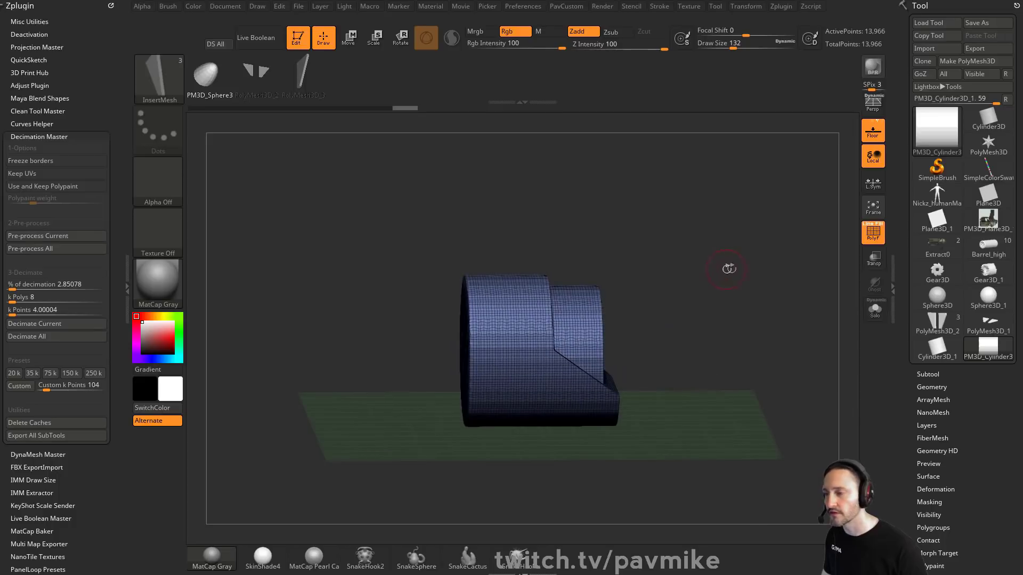
left_click(872, 235)
mouse_move(684, 202)
left_mouse_down("ctrl")
mouse_move(714, 255)
mouse_move(642, 292)
mouse_move(680, 261)
mouse_move(708, 285)
mouse_move(731, 282)
left_mouse_up("ctrl")
Step: Clip a step into the top of the body with ClipCurve using BRadius
key("ctrl+shift+space")
left_click(620, 208)
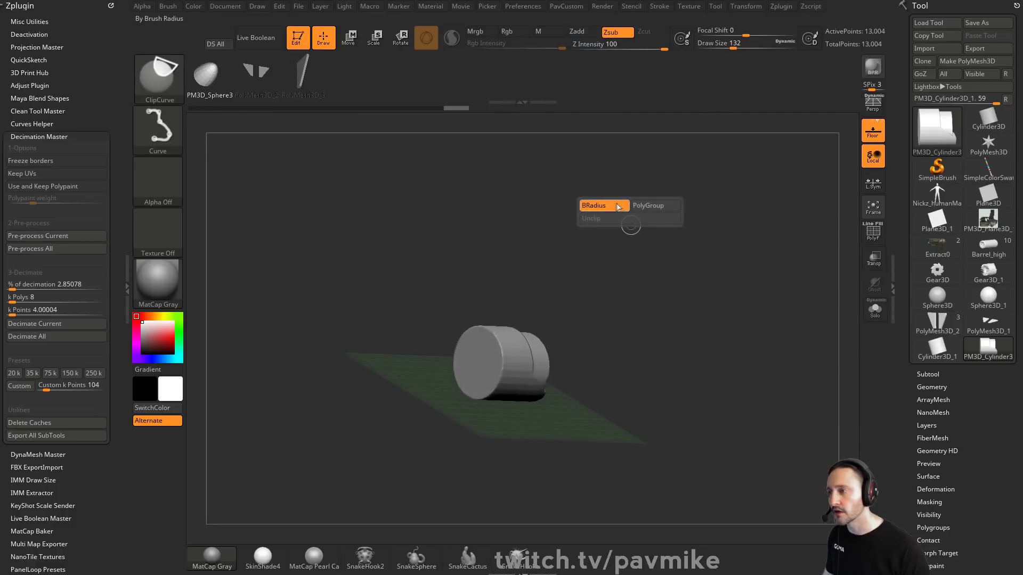
mouse_move(648, 272)
left_mouse_down("shift")
mouse_move(610, 285)
mouse_move(646, 263)
mouse_move(690, 264)
left_mouse_up("shift")
mouse_move(690, 263)
left_mouse_down("alt")
mouse_move(670, 314)
mouse_move(564, 352)
mouse_move(548, 456)
left_mouse_up("alt")
mouse_move(685, 231)
left_mouse_down()
mouse_move(639, 232)
mouse_move(673, 256)
left_mouse_up()
left_click_drag(666, 299, 683, 313, "shift")
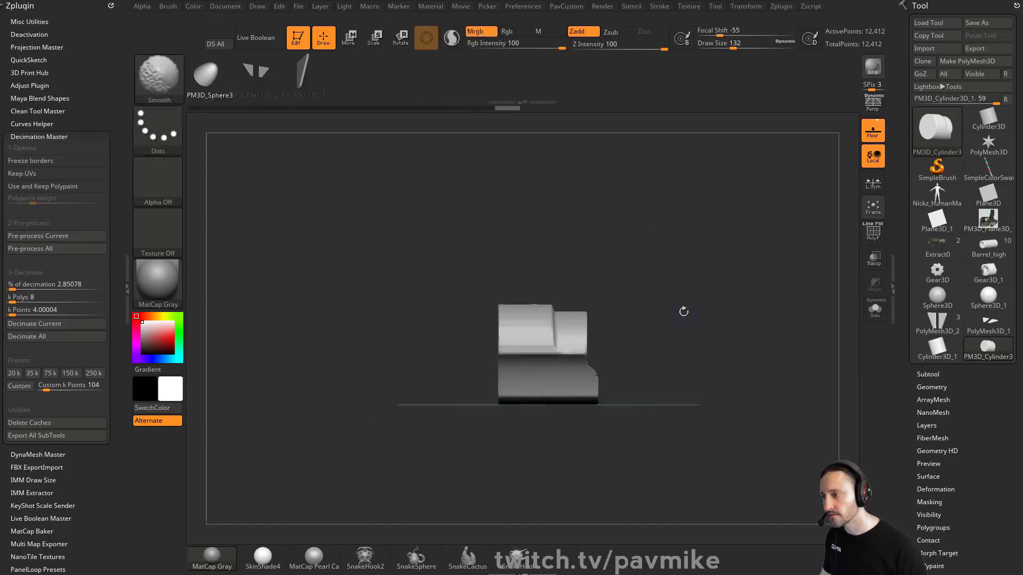
Step: Extend the body along its length with the transform gizmo
key("w")
left_click_drag(513, 354, 462, 353)
left_click_drag(640, 240, 665, 270, "ctrl")
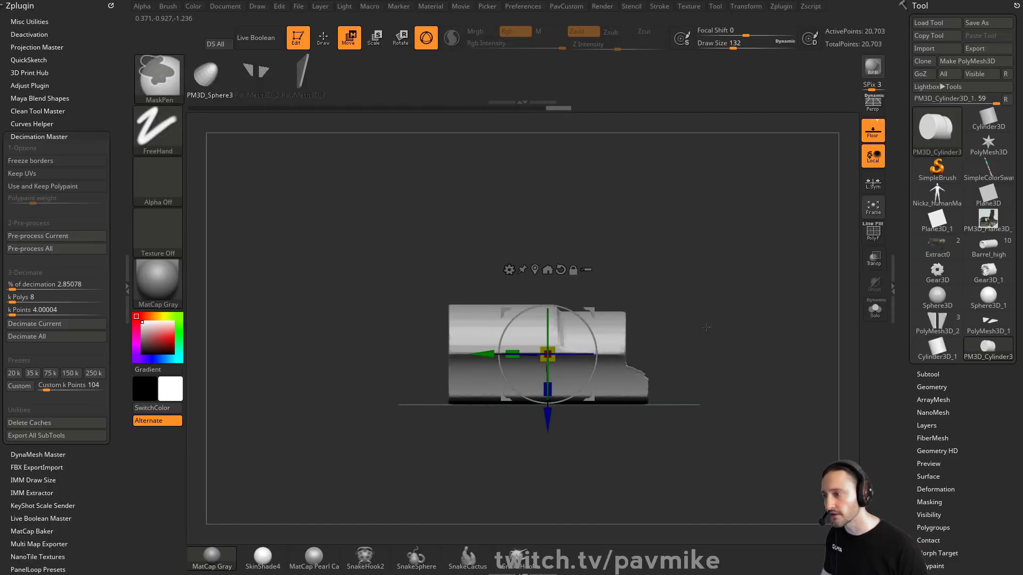
Step: Smooth the body's edges and seams with the Smooth brush
key("q")
key("shift")
left_click_drag(668, 361, 606, 409)
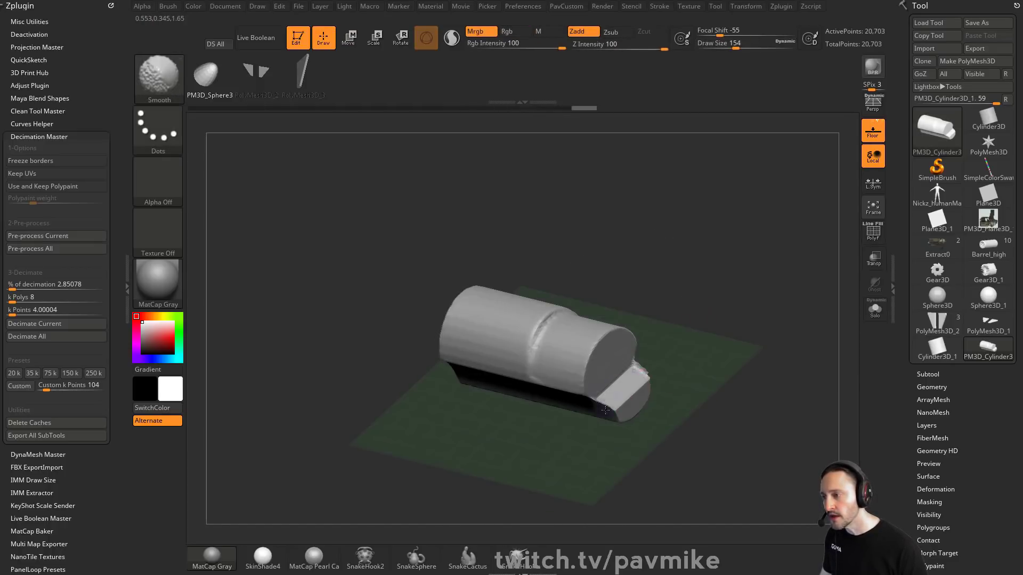
left_click_drag(638, 376, 623, 385, "shift")
left_click_drag(673, 337, 609, 386, "ctrl")
left_click_drag(702, 399, 646, 365)
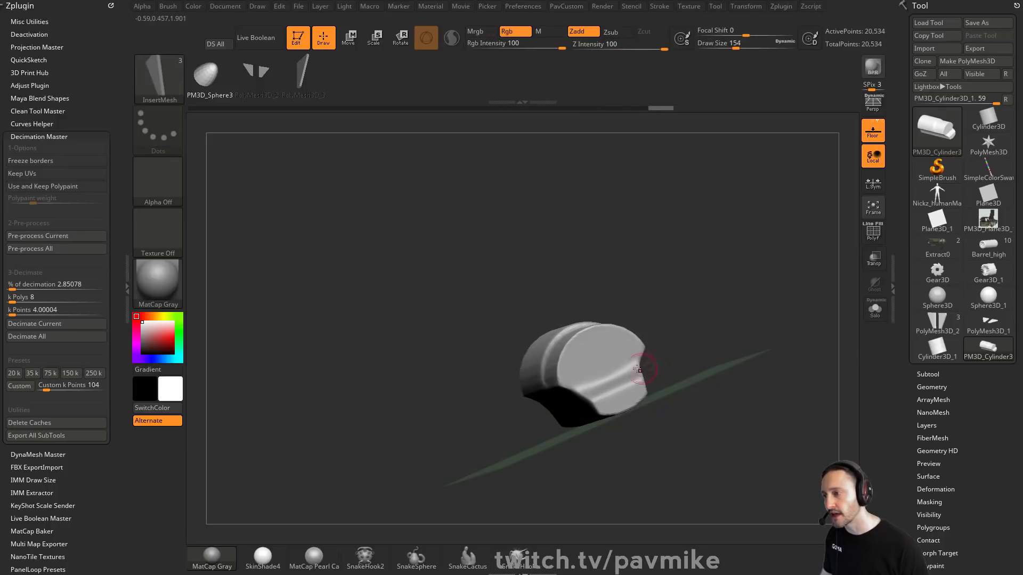
mouse_move(670, 312)
left_mouse_down()
mouse_move(723, 282)
mouse_move(678, 276)
mouse_move(672, 290)
left_mouse_up()
key("shift")
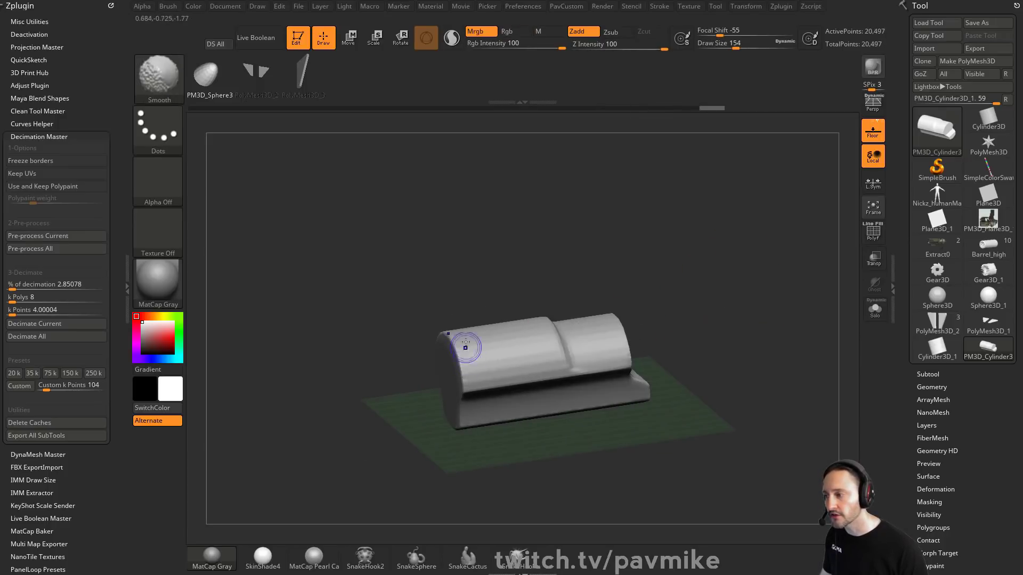
left_click_drag(534, 363, 612, 342)
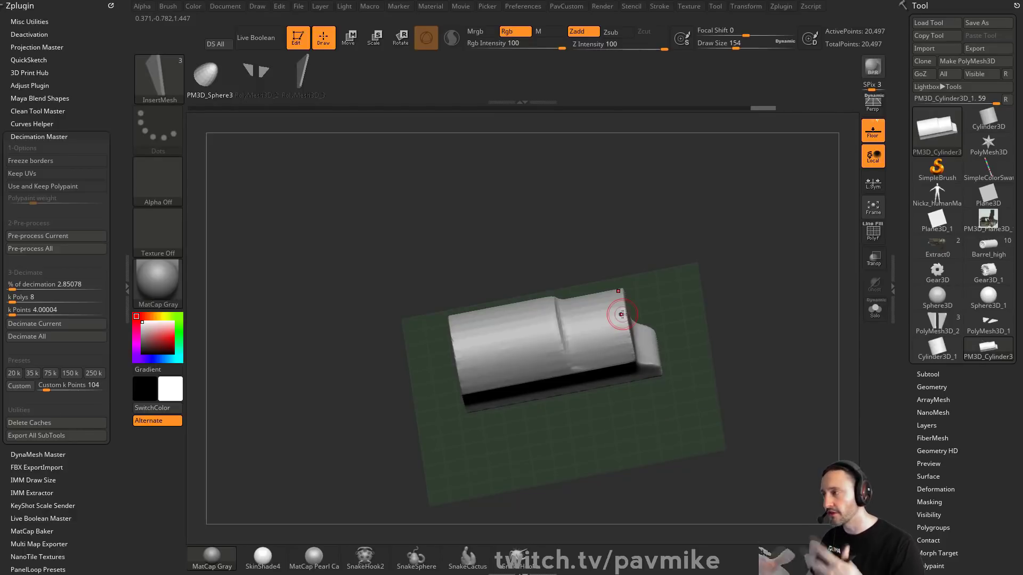
mouse_move(456, 244)
left_mouse_down()
mouse_move(711, 277)
mouse_move(692, 206)
mouse_move(676, 238)
left_mouse_up()
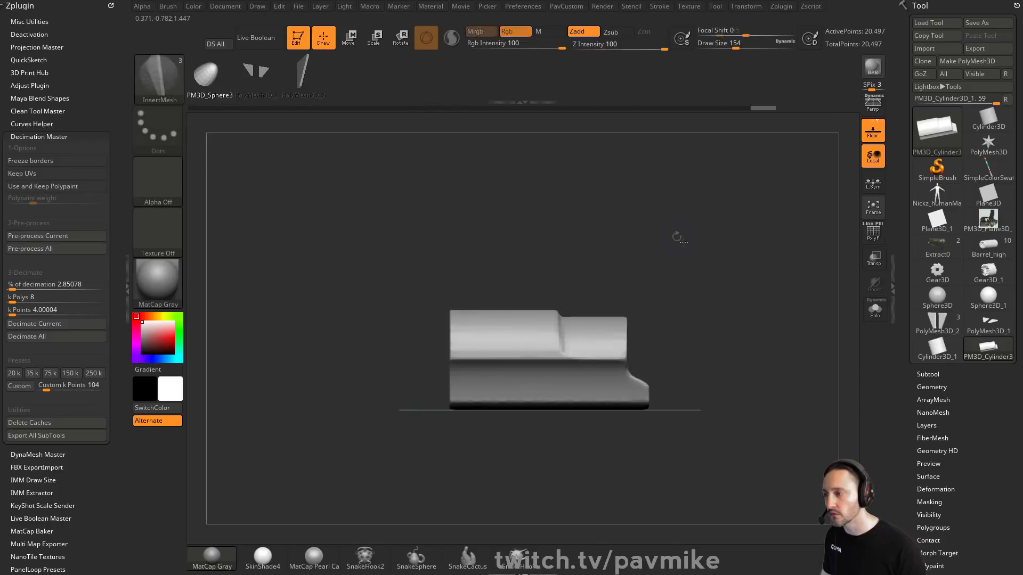
Step: Insert a sphere on the body's front face and stretch it into a pointed nose cone with the gizmo
left_click_drag(648, 454, 612, 422, "ctrl+shift")
left_click_drag(489, 395, 421, 504, "ctrl+shift")
left_click_drag(688, 276, 745, 288)
mouse_move(735, 252)
left_mouse_down("ctrl")
mouse_move(776, 365)
mouse_move(751, 283)
left_mouse_up("ctrl")
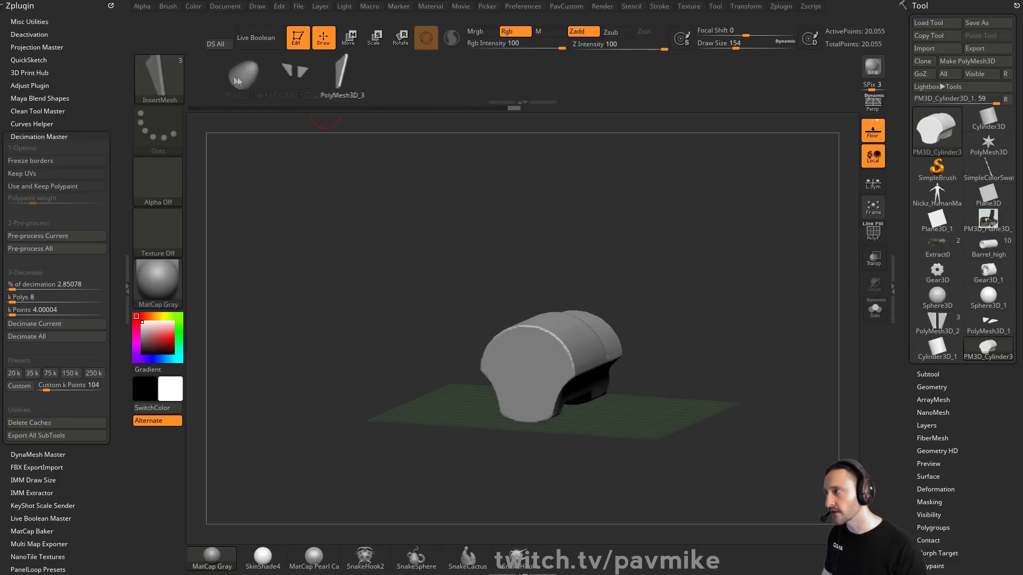
left_click_drag(712, 327, 699, 331, "shift")
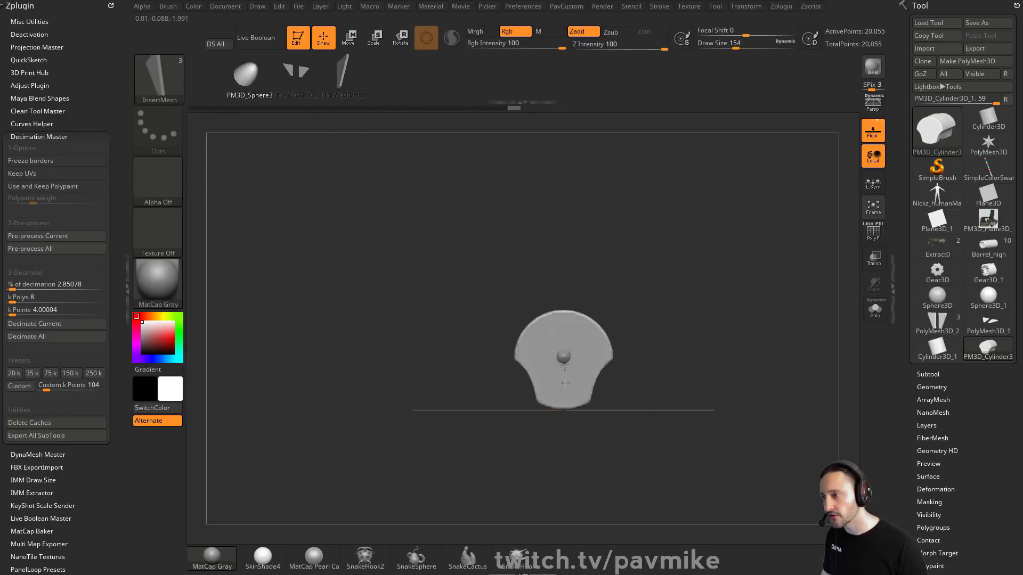
left_click_drag(565, 384, 577, 406)
left_click_drag(735, 325, 683, 308, "shift")
key("w")
mouse_move(563, 355)
left_mouse_down()
mouse_move(546, 359)
mouse_move(556, 334)
mouse_move(499, 352)
left_mouse_up()
left_click_drag(522, 315, 524, 308)
key("q")
mouse_move(658, 279)
left_mouse_down()
mouse_move(728, 267)
mouse_move(727, 276)
left_mouse_up()
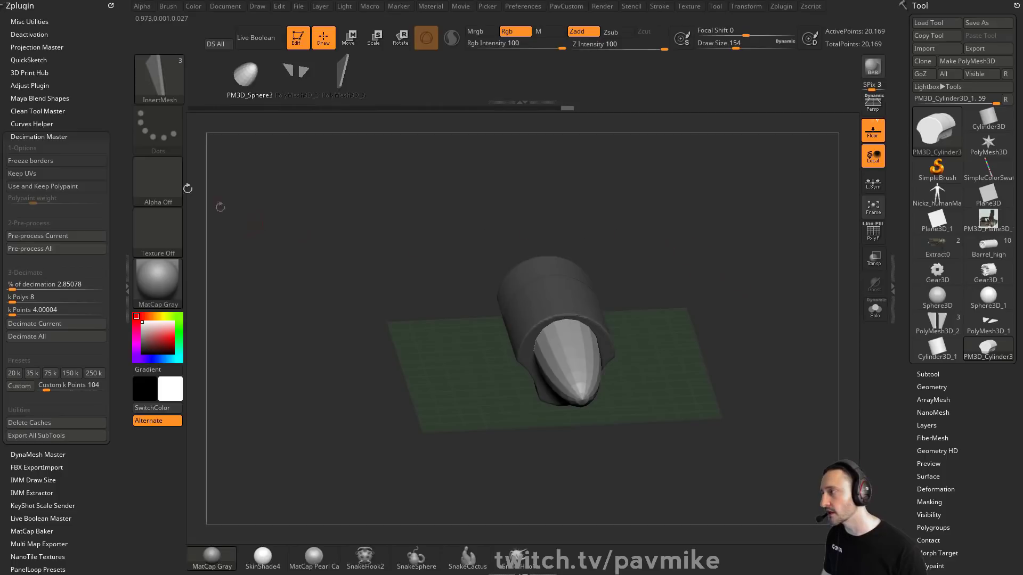
Step: Inspect the brush's Auto Masking settings for Auto Mask Mesh Insert, then expand the Subtool list
left_click(168, 6)
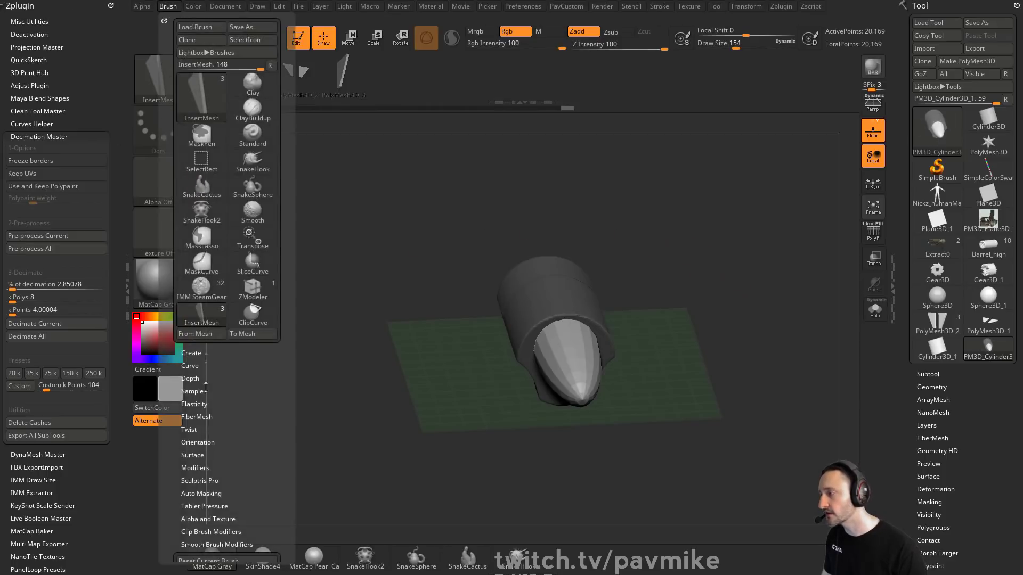
scroll(205, 387, "down", 4)
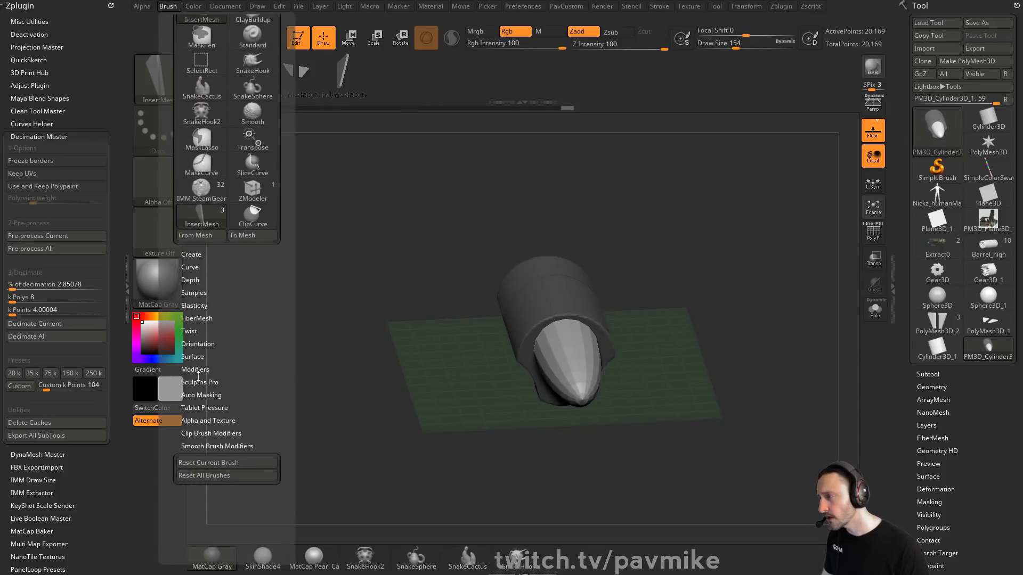
left_click(213, 395)
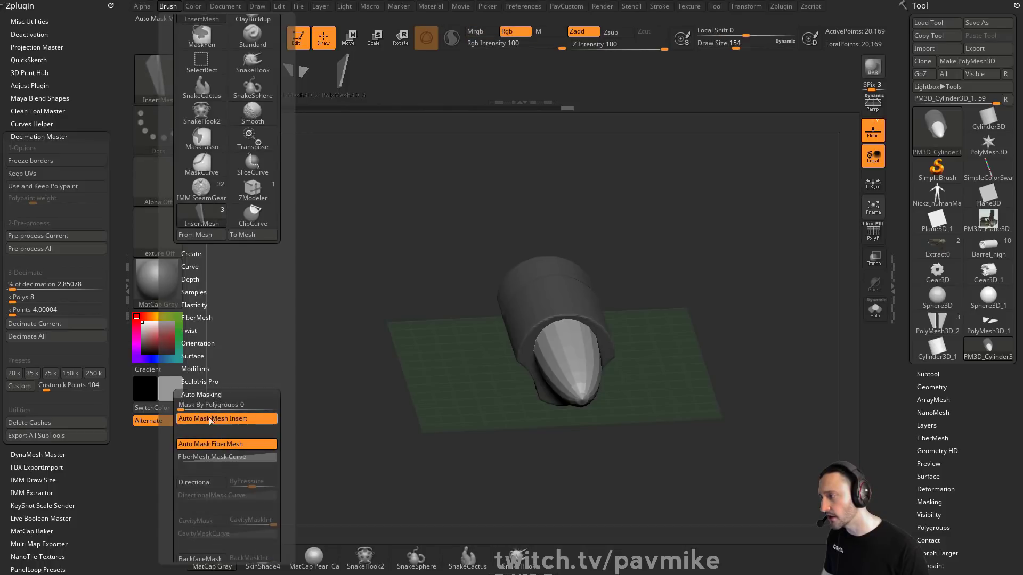
mouse_move(712, 305)
left_mouse_down()
mouse_move(696, 273)
mouse_move(693, 348)
left_mouse_up()
left_click(950, 375)
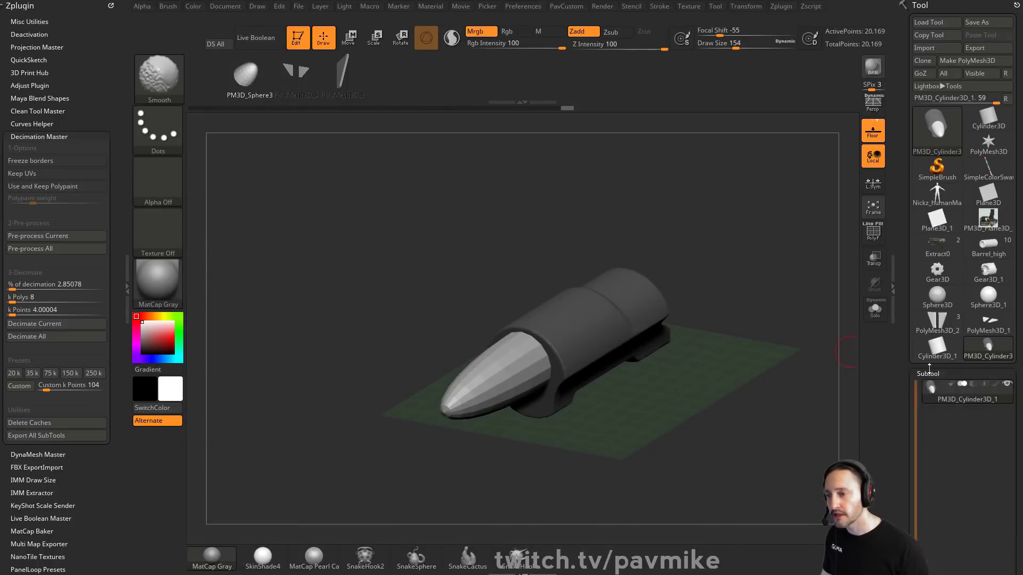
Step: Insert the triangular PolyMesh3D_3 fin on top of the body's rear section
left_click_drag(692, 299, 545, 317)
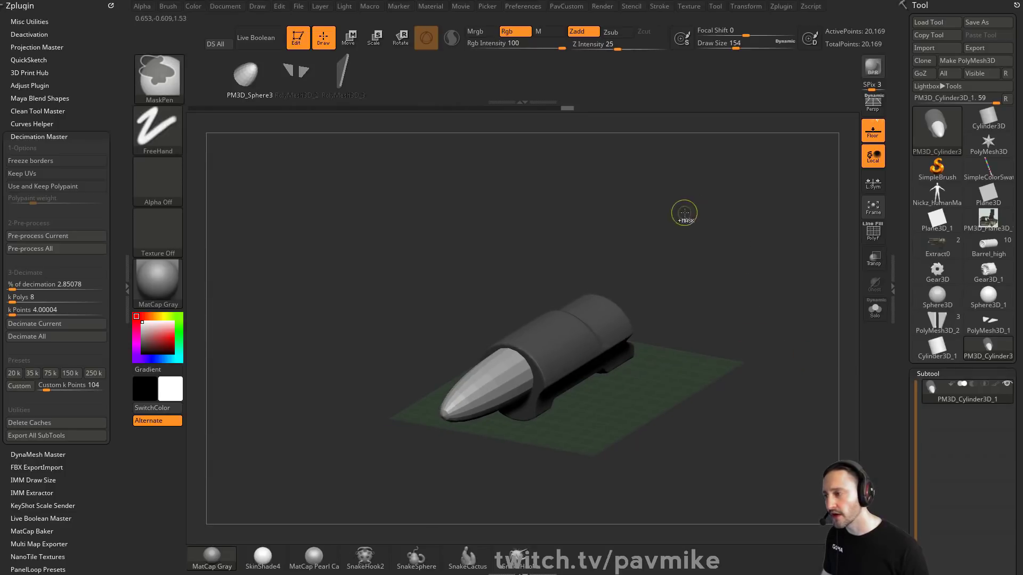
left_click_drag(686, 217, 745, 352, "ctrl")
left_click_drag(715, 239, 634, 381, "ctrl")
key("shift")
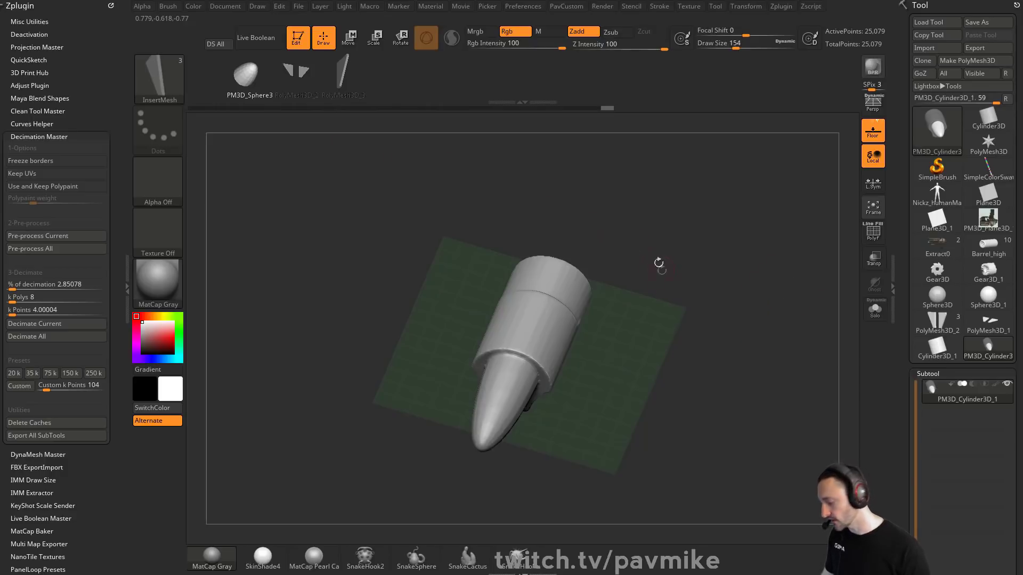
key("m")
left_click(568, 311)
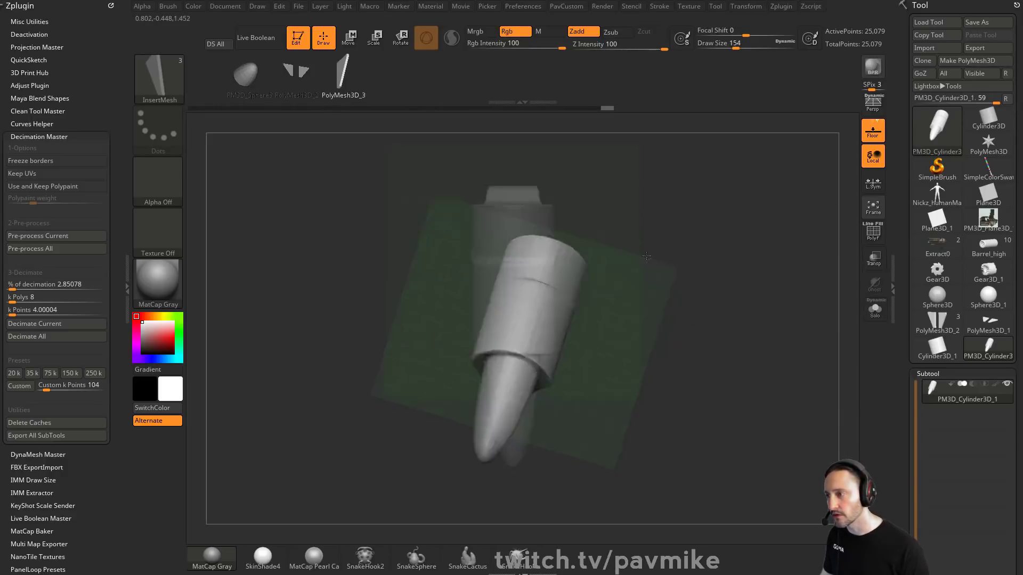
left_click_drag(512, 261, 618, 276)
key("space")
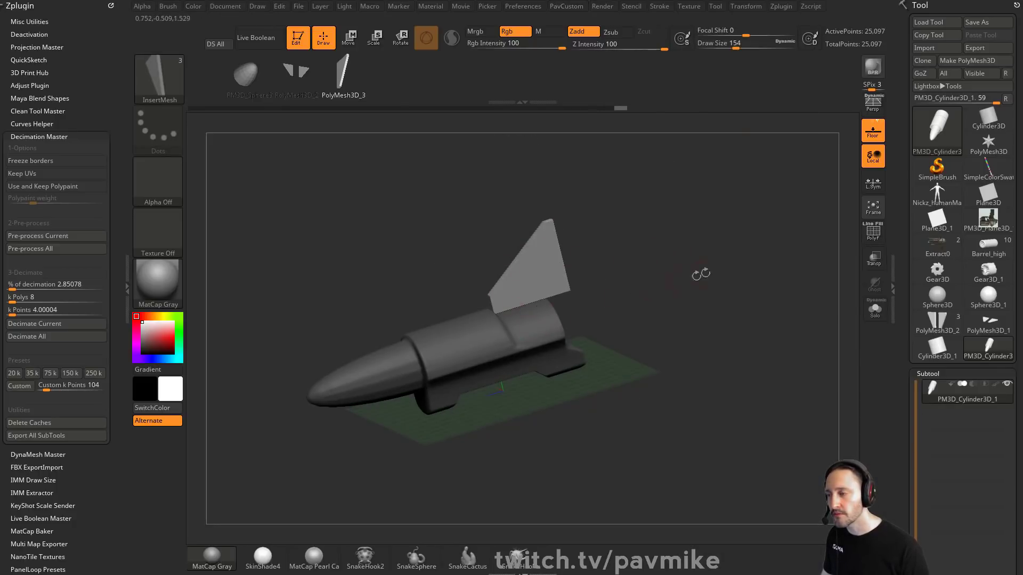
Step: Split the unmasked points into a separate subtool and select PM3D_Cylinder3D_2
key("space")
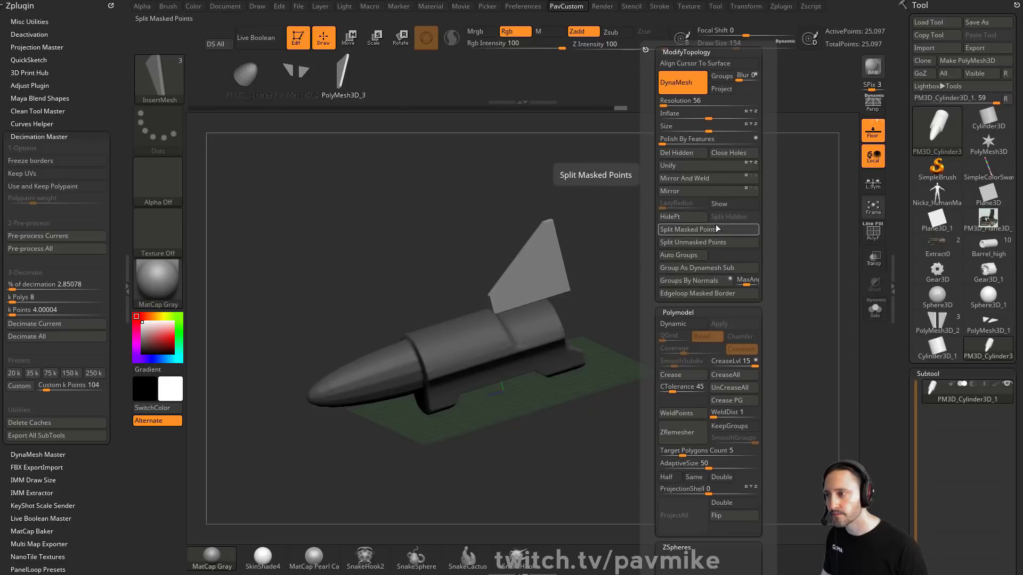
left_click(708, 243)
scroll(977, 261, "down", 3)
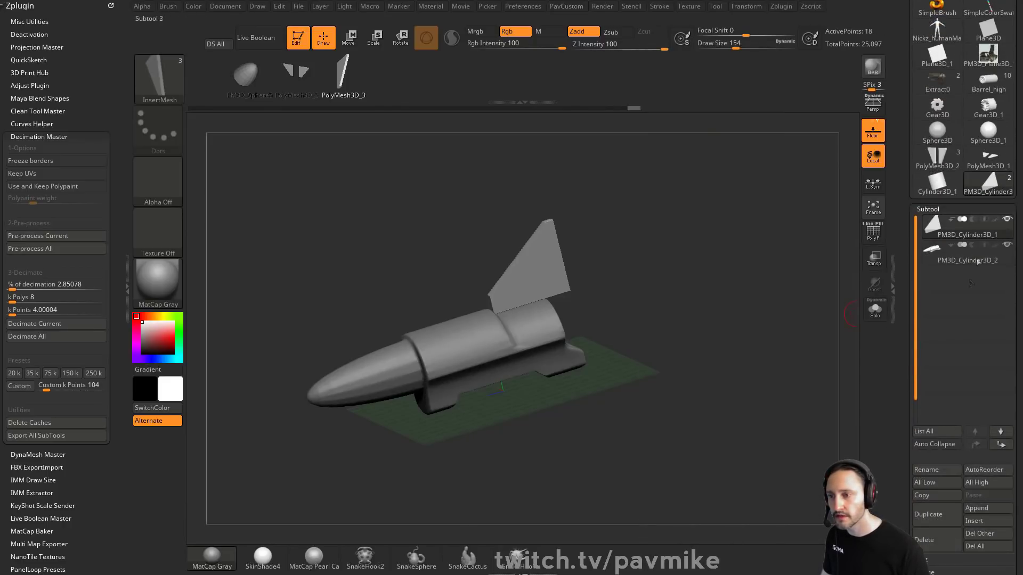
left_click(950, 259)
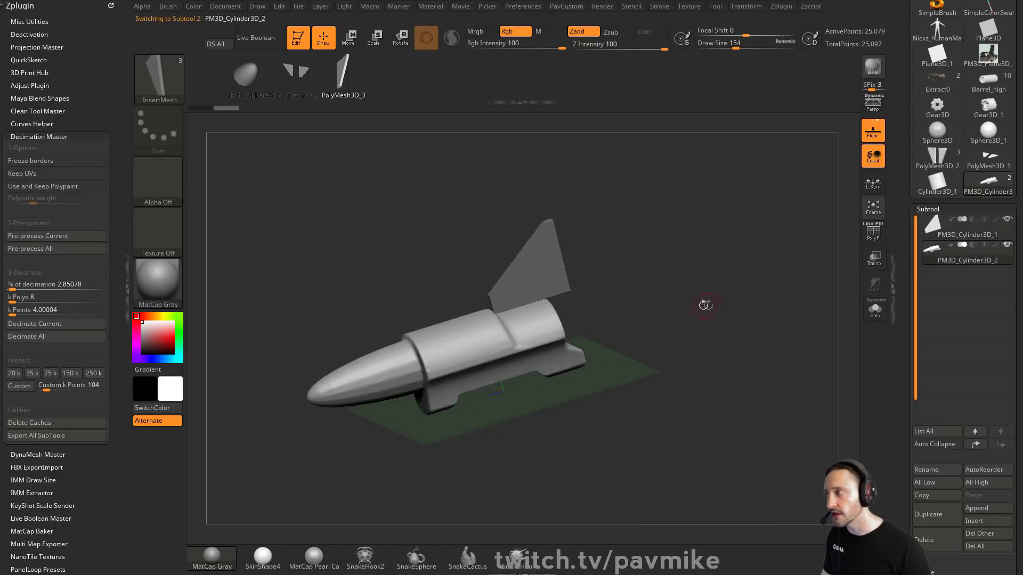
left_click_drag(704, 305, 675, 258)
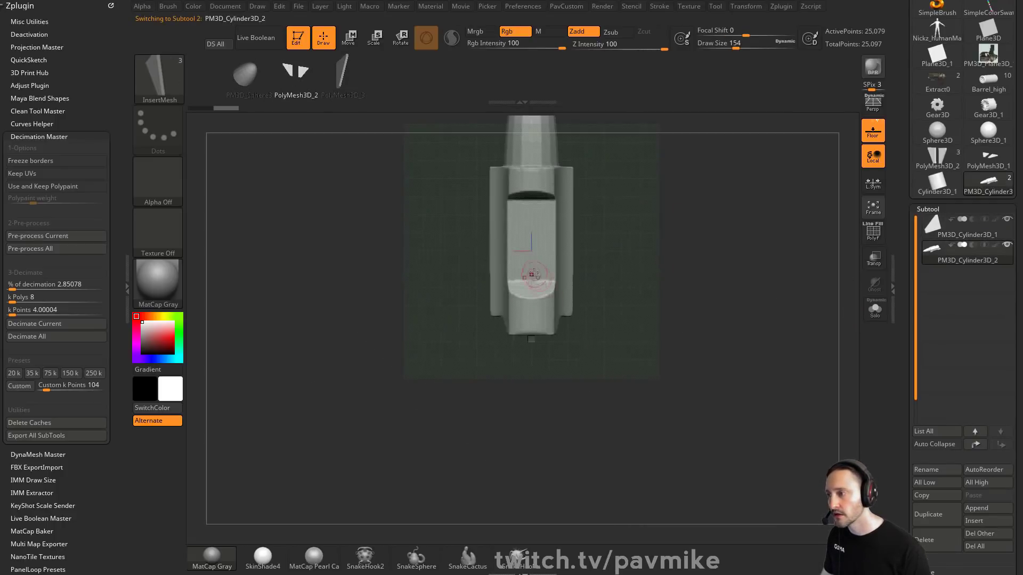
Step: Split the unmasked side wings of PM3D_Cylinder3D_2 into their own subtool
left_click_drag(531, 276, 552, 346)
left_click_drag(688, 256, 653, 284)
key("ctrl+z")
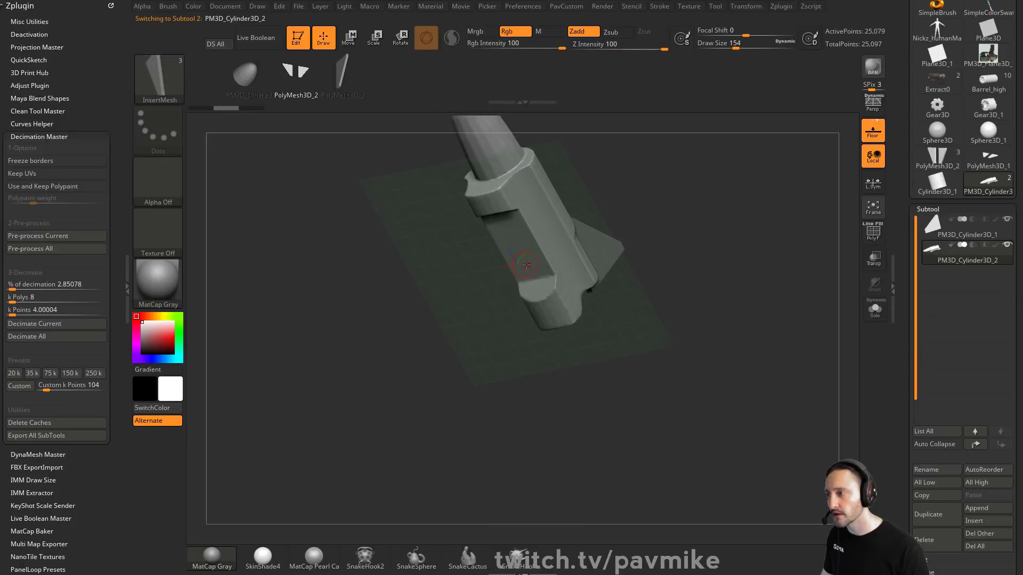
left_click_drag(526, 265, 736, 310)
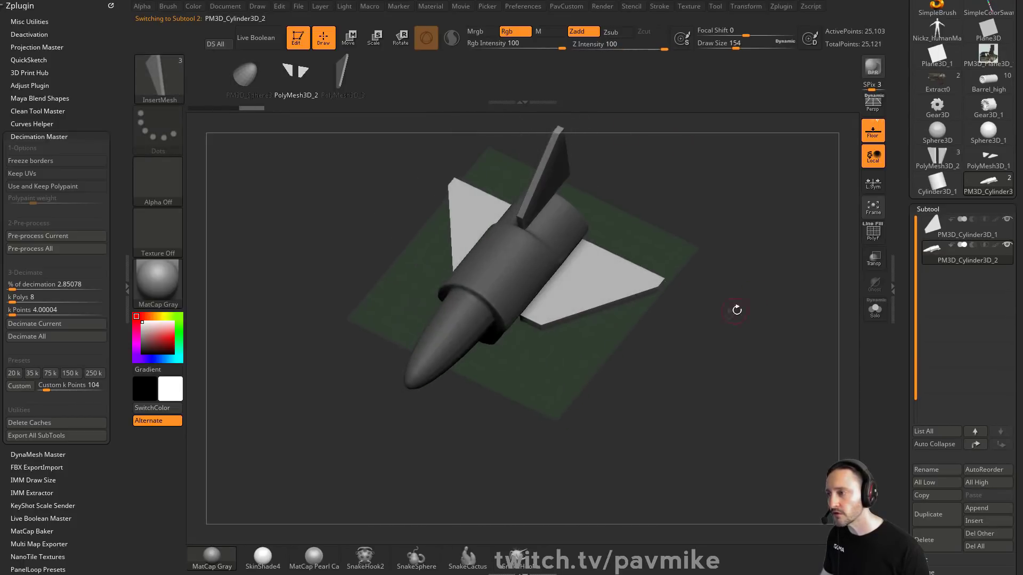
key("space")
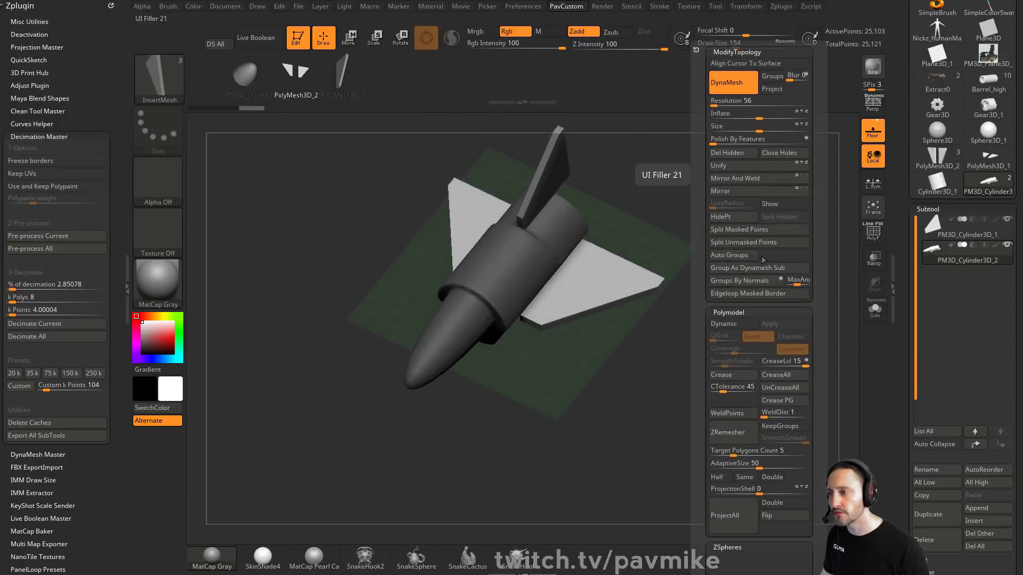
left_click(760, 244)
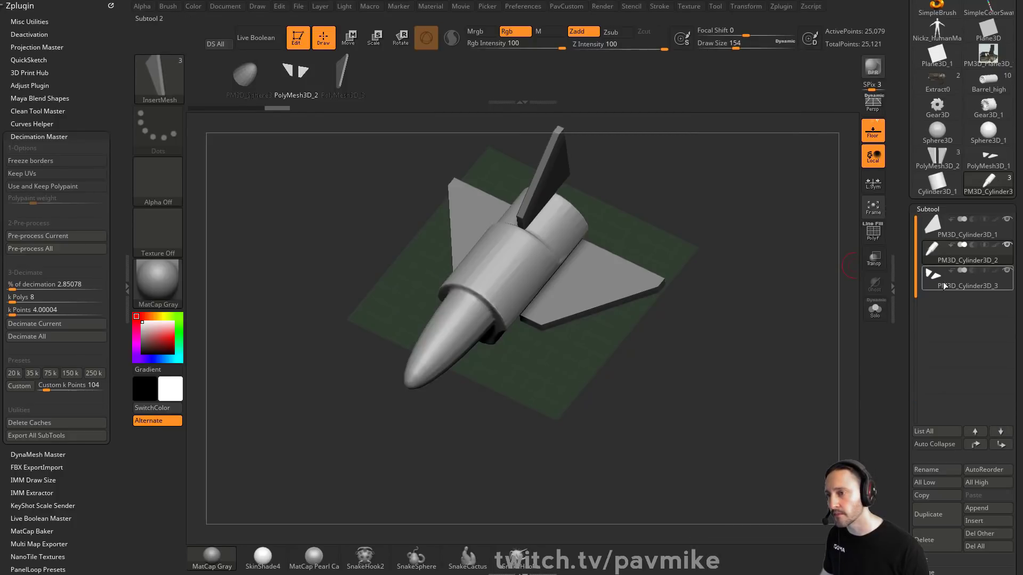
Step: Preview the new wings subtool in the list and turn on Live Boolean
mouse_move(924, 224)
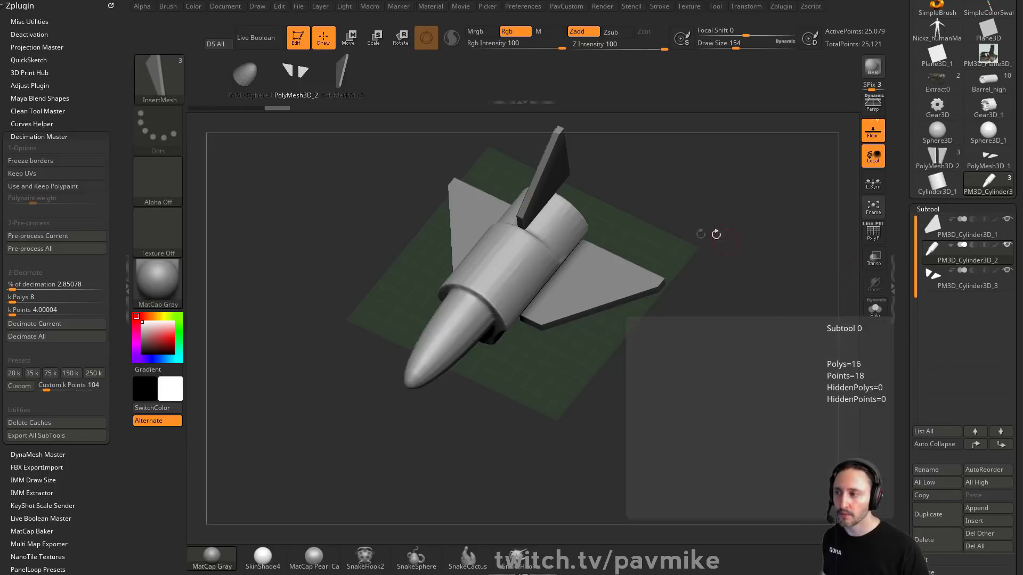
key("3")
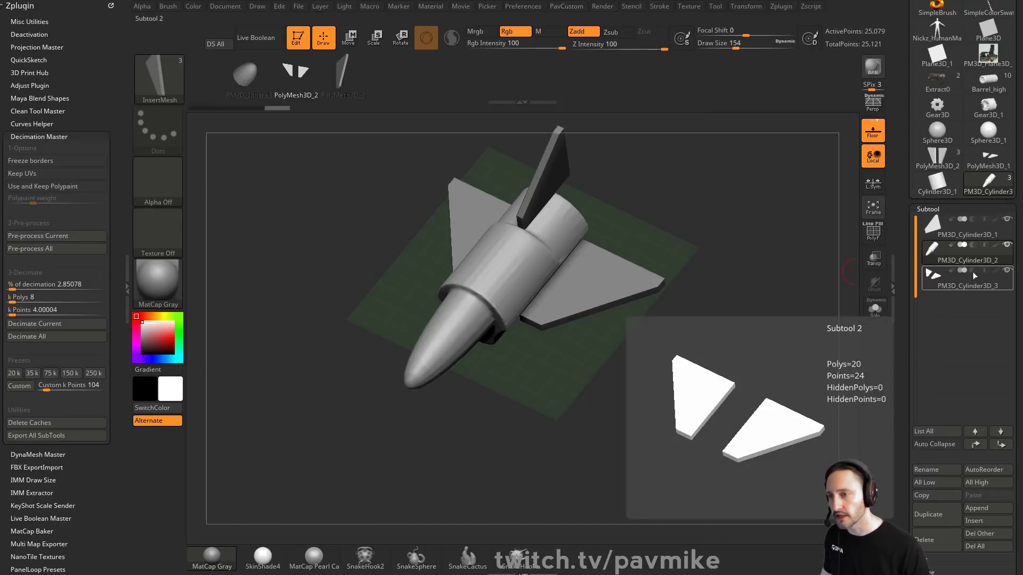
left_click_drag(780, 268, 780, 331, "alt")
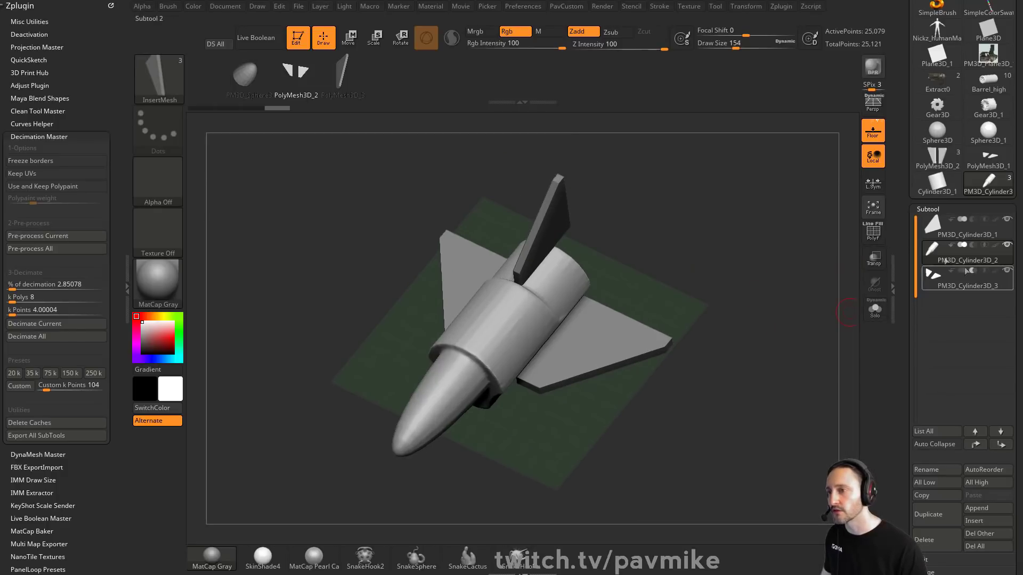
left_click(266, 40)
Step: Activate the Gizmo and select the PM3D_Cylinder3D_3 wings subtool
left_click_drag(673, 278, 653, 240)
key("w")
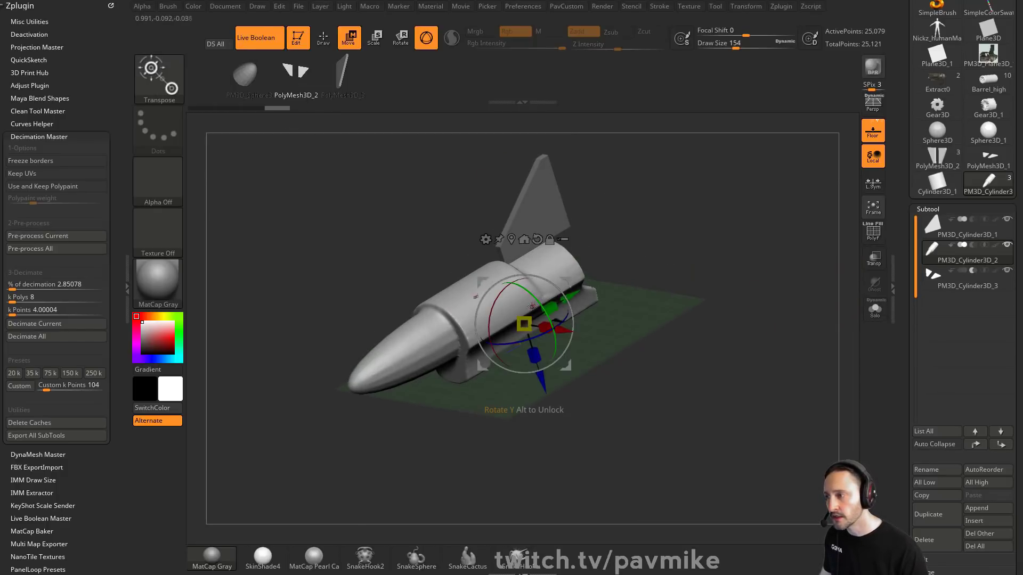
left_click(538, 239)
left_click_drag(510, 269, 501, 243)
key("ctrl+z")
left_click(954, 276)
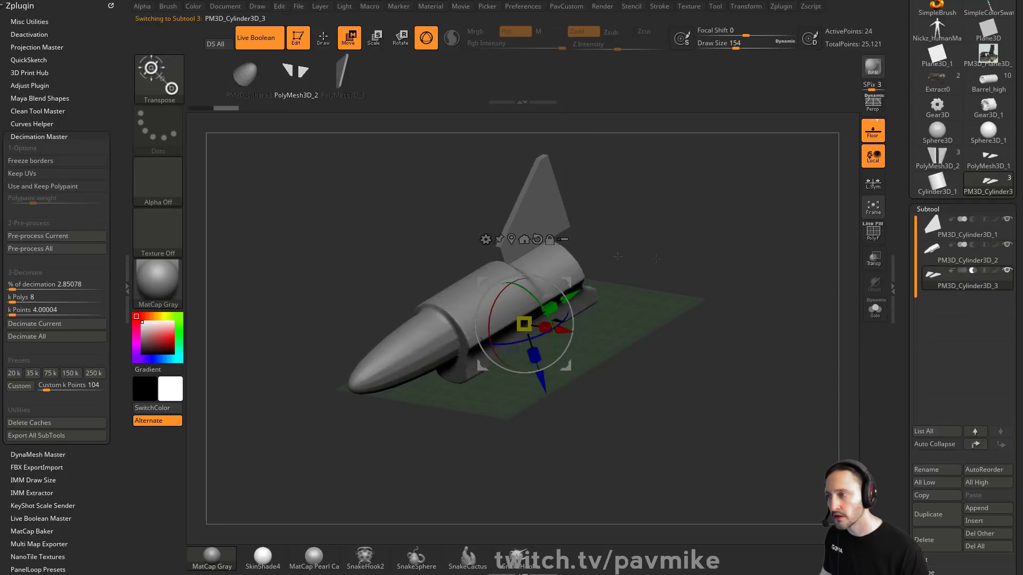
left_click_drag(541, 377, 762, 264)
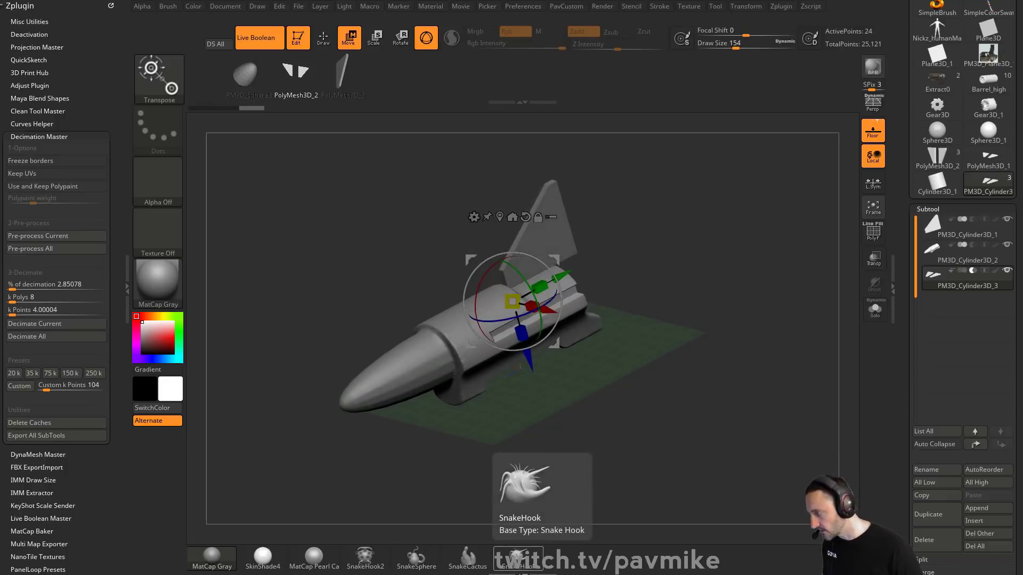
Step: Switch to the browser, open the ZB4 R8 What's New playlist, scroll its videos and return
left_click_drag(608, 574, 778, 23)
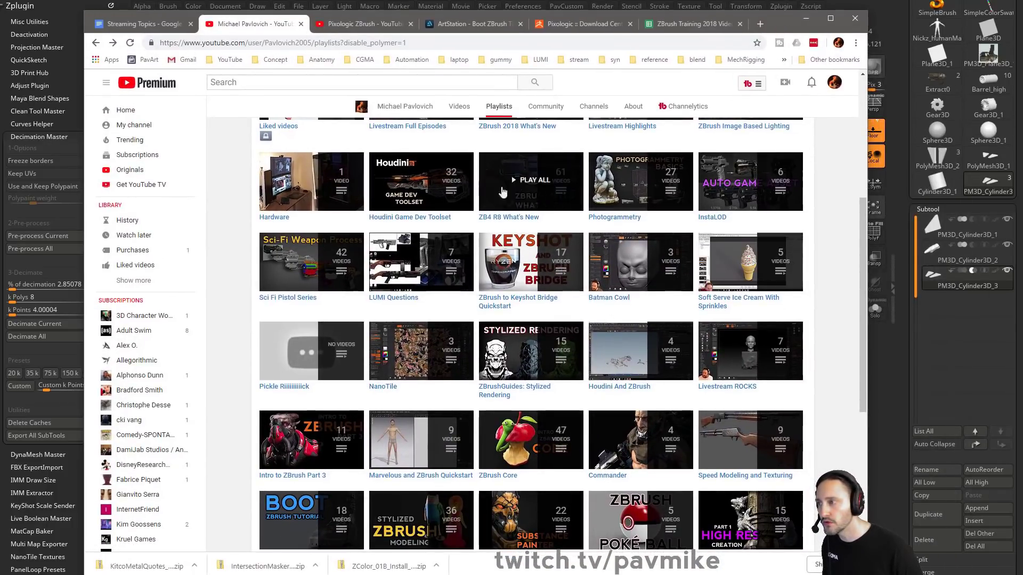
left_click(523, 220)
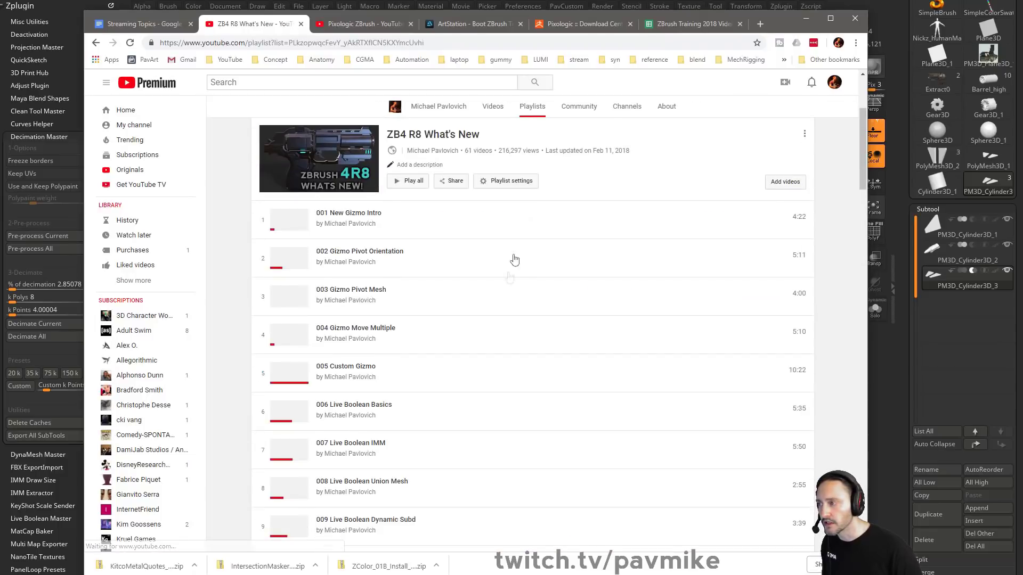
scroll(403, 304, "down", 4)
scroll(480, 373, "down", 5)
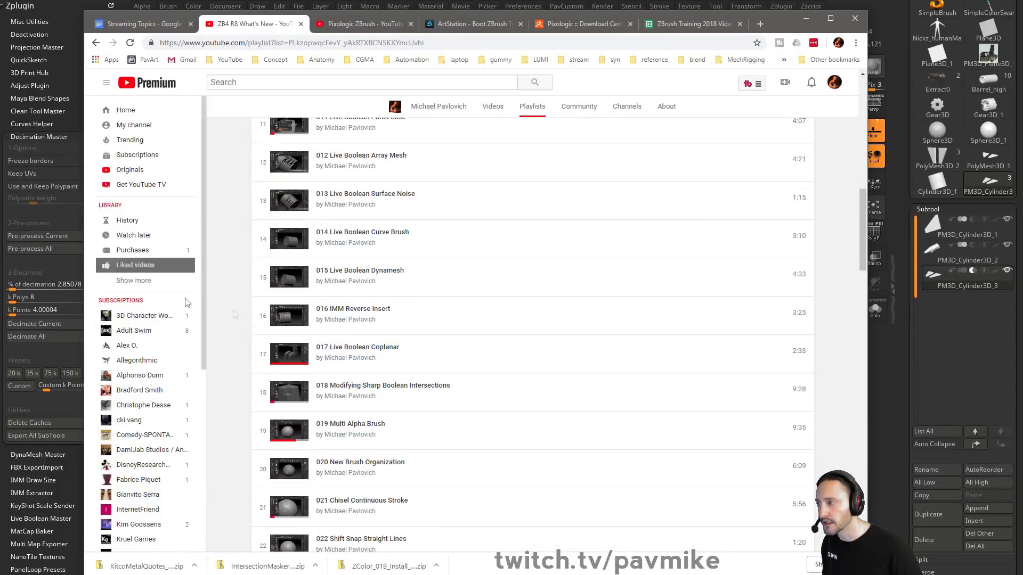
scroll(434, 198, "up", 1)
left_click(806, 18)
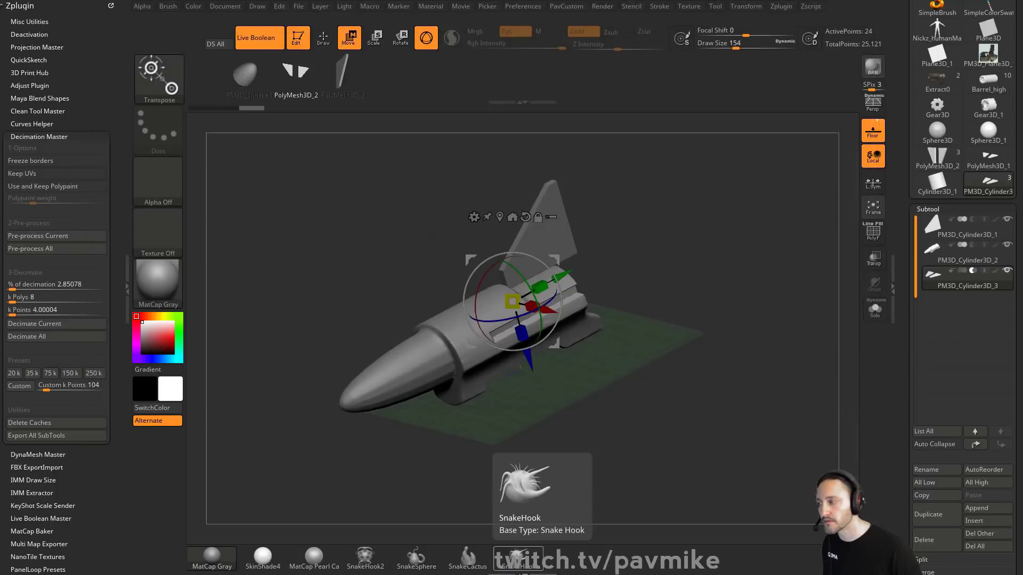
Step: Duplicate the PM3D_Cylinder3D_3 wings subtool
key("q")
mouse_move(719, 224)
left_mouse_down()
mouse_move(710, 287)
mouse_move(701, 258)
left_mouse_up()
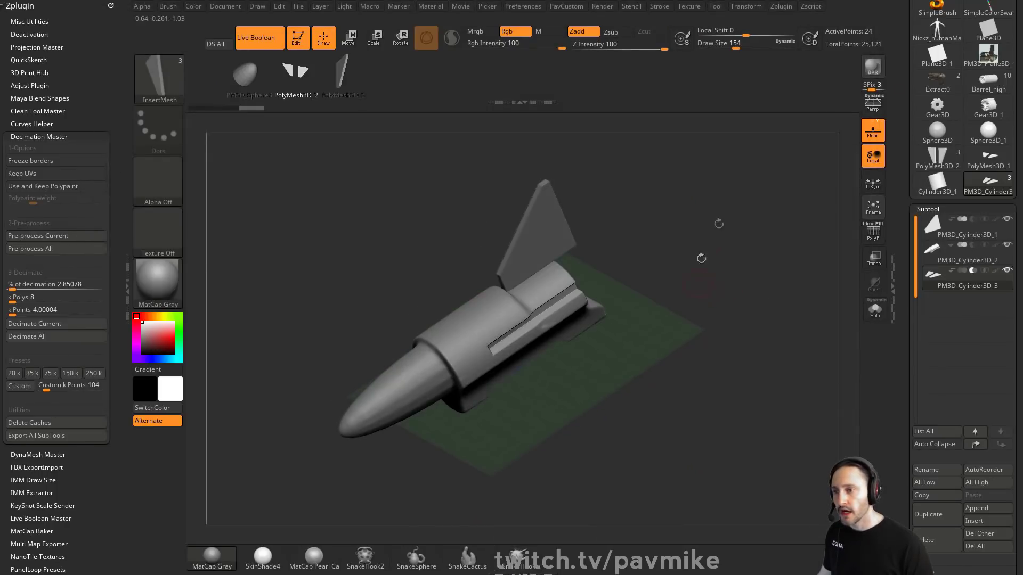
left_click(945, 517)
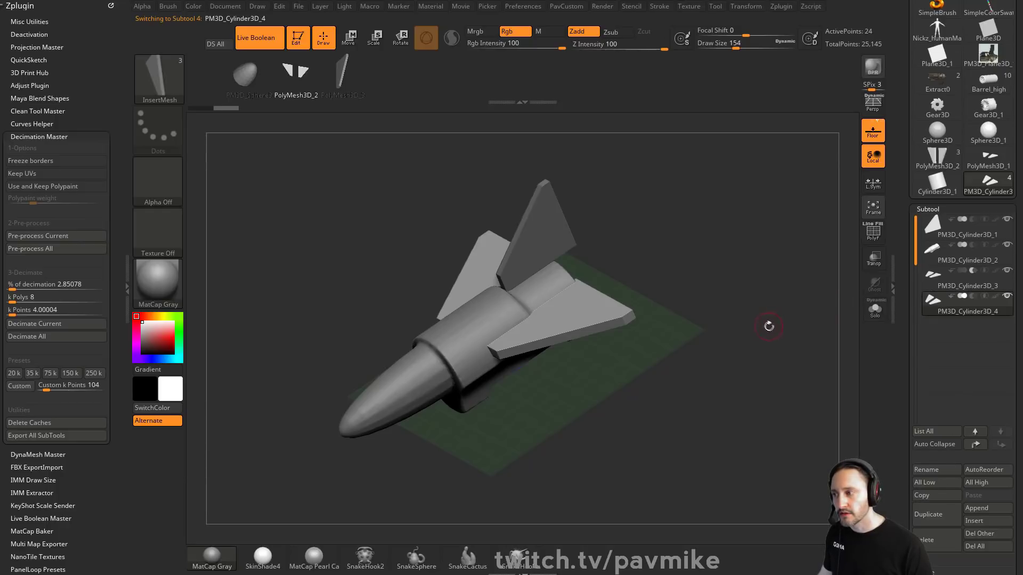
Step: Reorient the duplicated wings subtool with the Gizmo
left_click_drag(769, 326, 848, 288)
key("w")
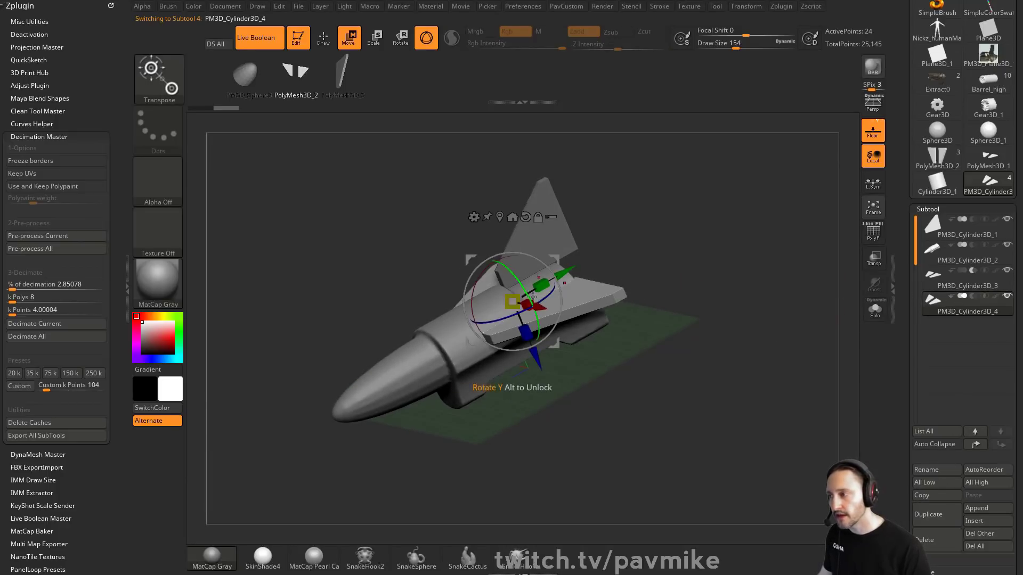
left_click_drag(512, 301, 496, 250)
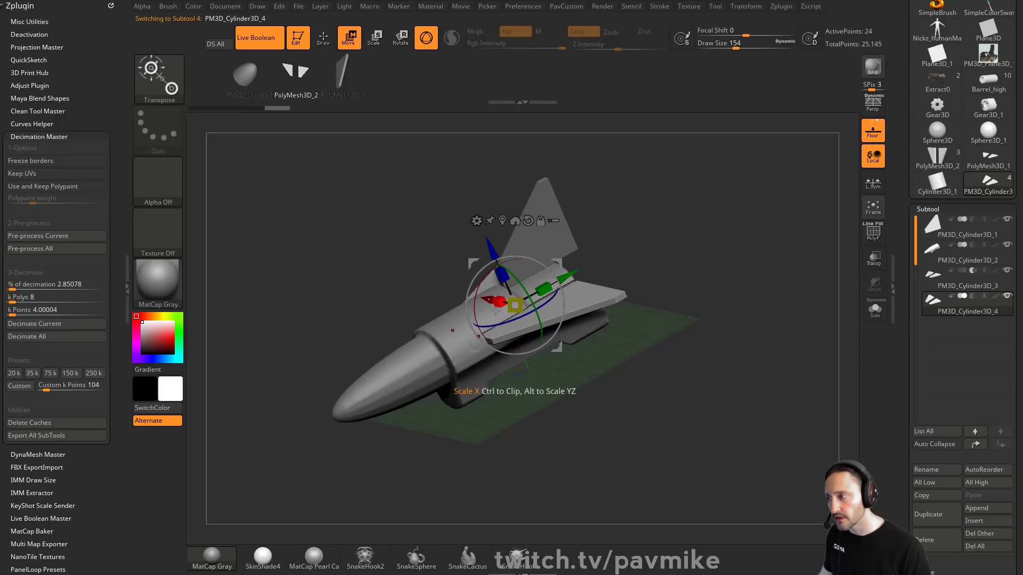
left_click_drag(567, 276, 571, 274)
key("q")
mouse_move(639, 268)
left_mouse_down()
mouse_move(723, 308)
mouse_move(693, 320)
mouse_move(703, 328)
mouse_move(791, 293)
left_mouse_up()
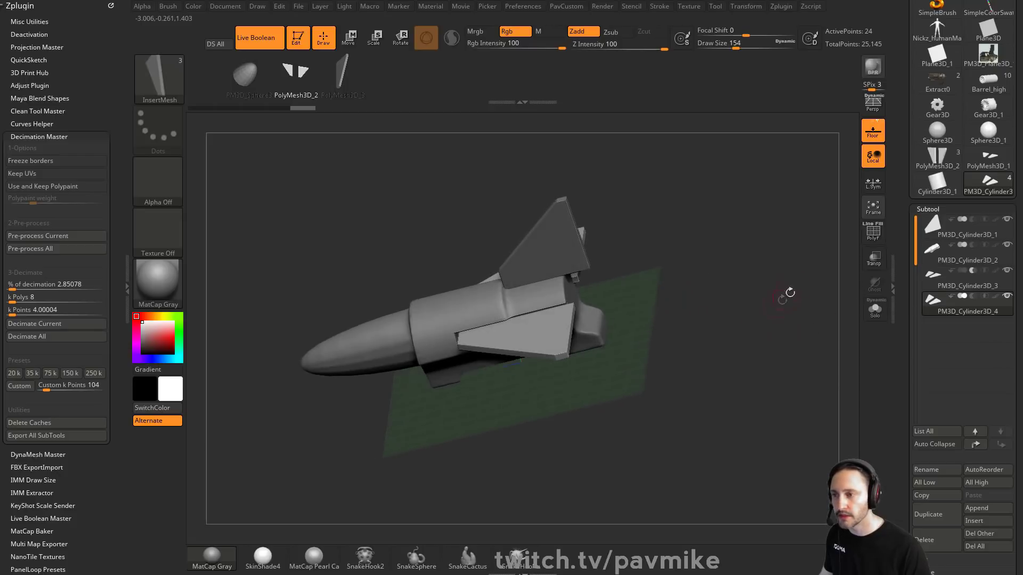
Step: Turn off Live Boolean and merge PM3D_Cylinder3D_2 down with the wings subtool below it
left_click(259, 38)
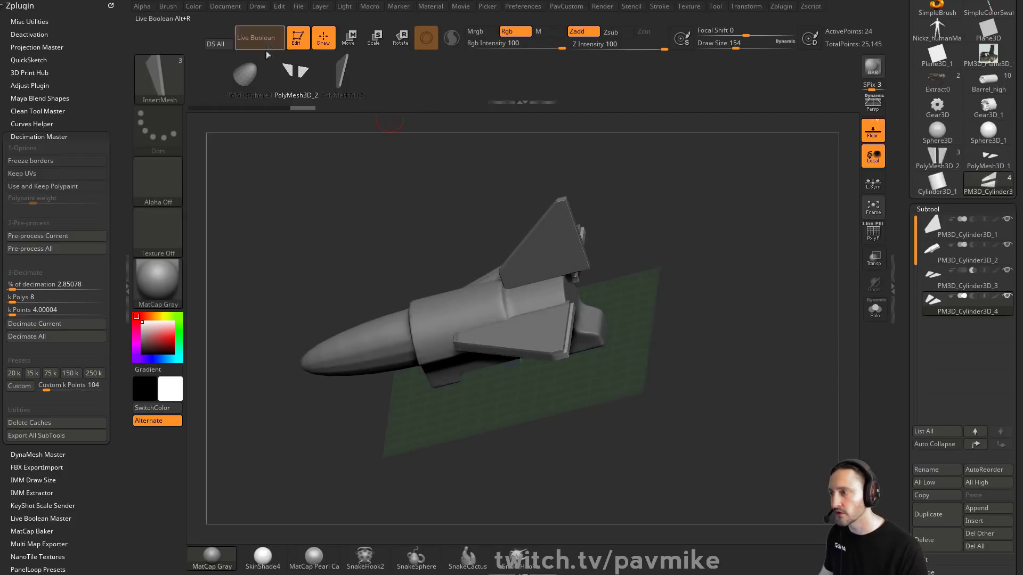
left_click(973, 260)
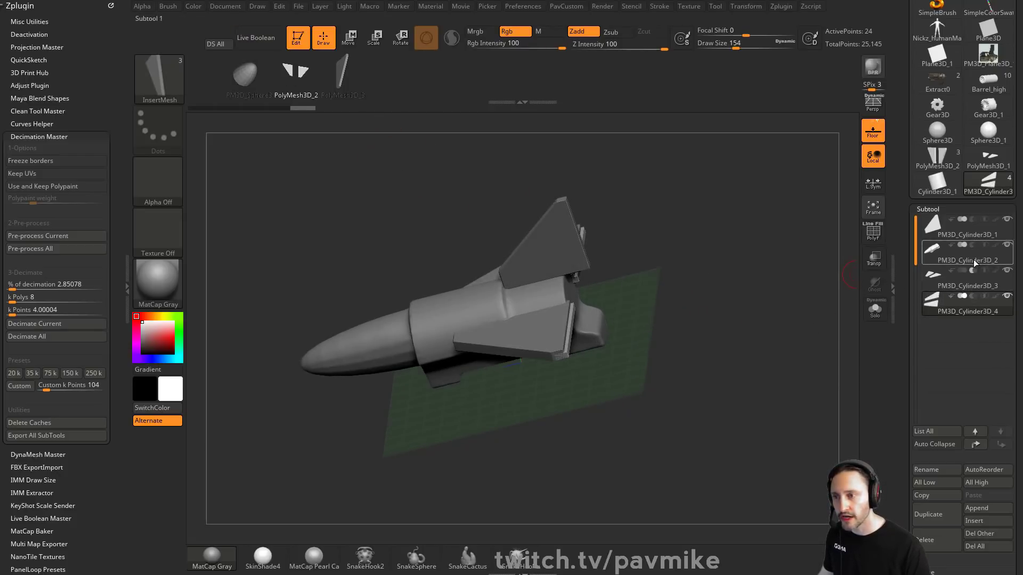
key("shift+f")
left_click_drag(785, 257, 853, 301, "alt")
key("shift+m")
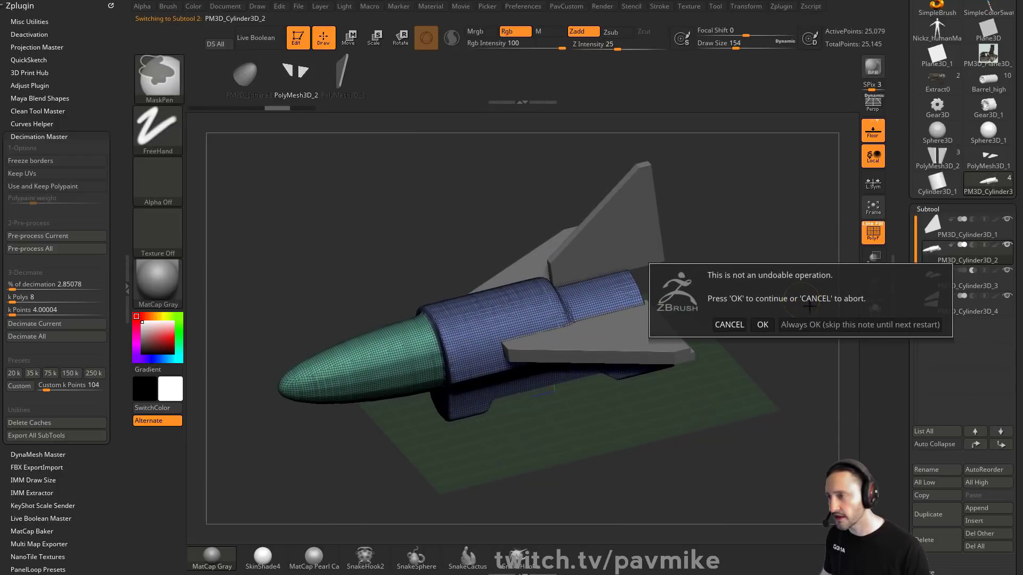
left_click(840, 325)
Step: Solo the merged subtool and orbit around it to inspect the result
scroll(897, 347, "down", 5)
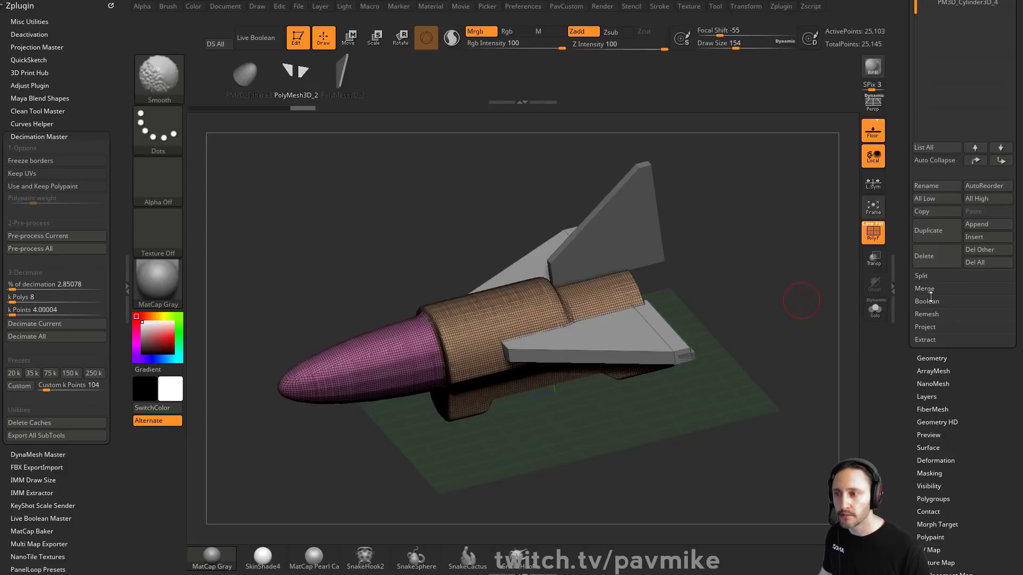
left_click_drag(902, 275, 901, 432)
left_click(874, 311)
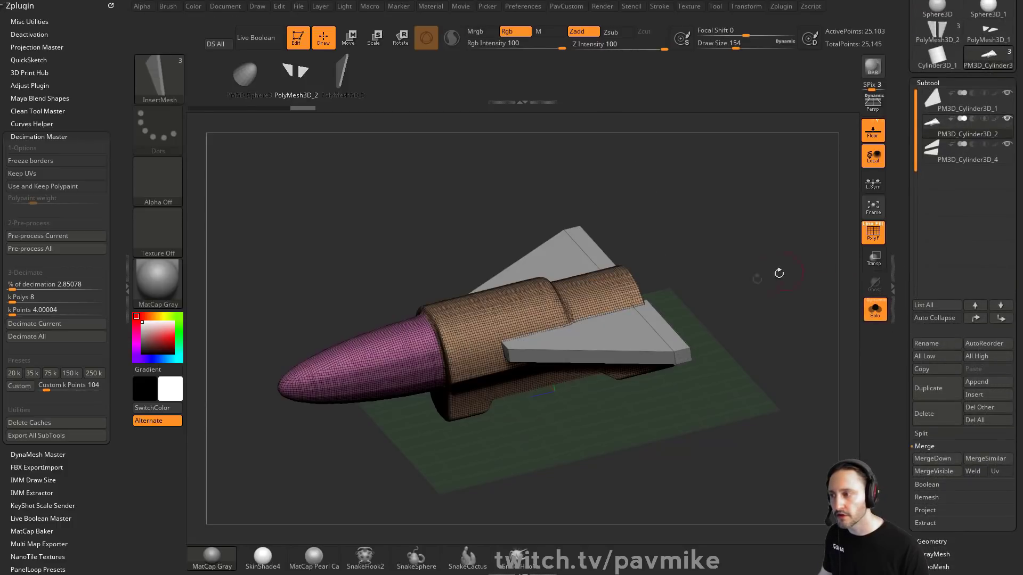
left_click_drag(755, 277, 754, 323)
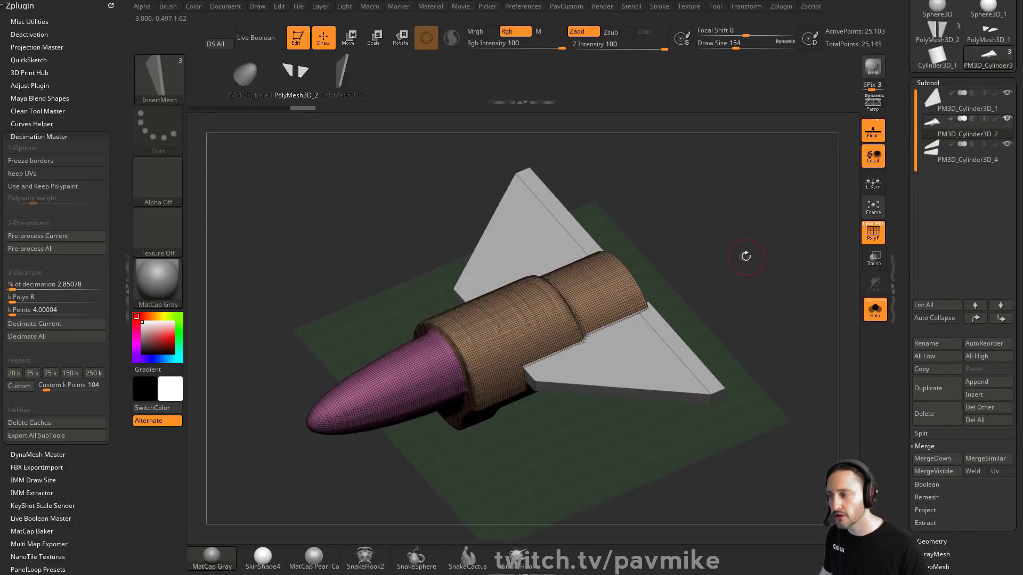
left_click_drag(738, 201, 808, 277, "ctrl")
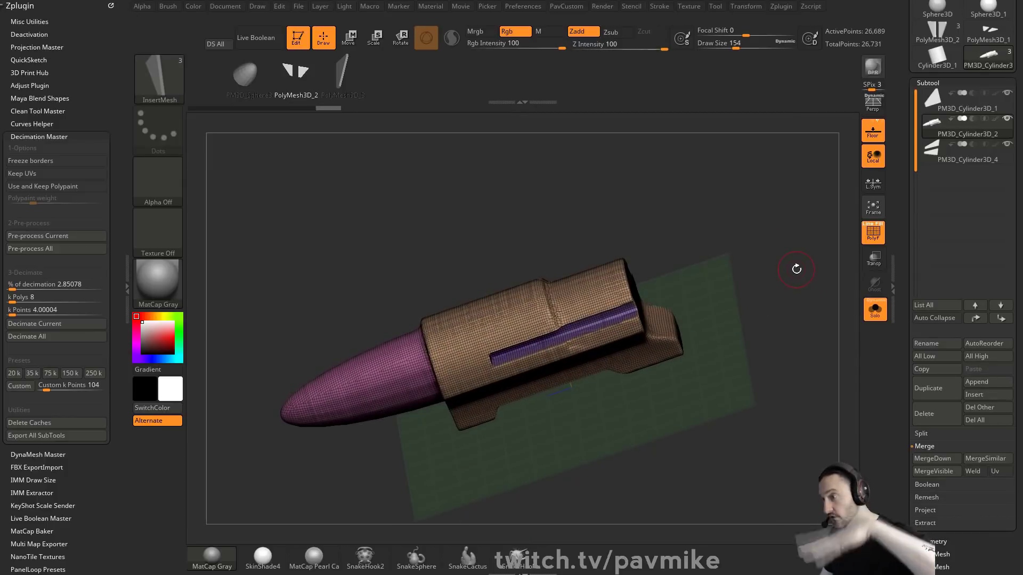
left_click(875, 309)
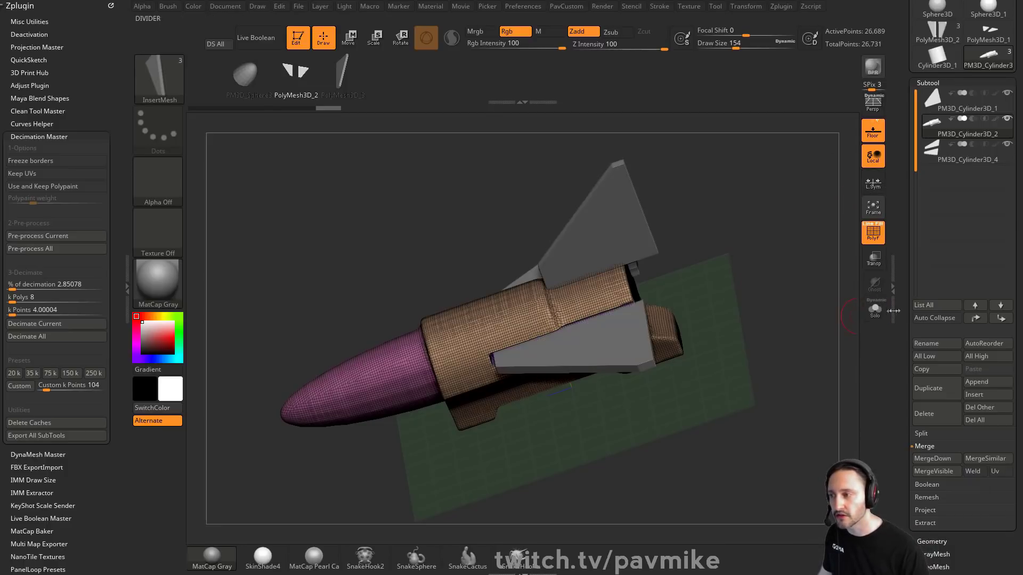
Step: Turn off polyframe display and set the brush draw size to 192
left_click(874, 231)
mouse_move(761, 212)
left_mouse_down()
mouse_move(806, 221)
mouse_move(716, 240)
mouse_move(701, 286)
mouse_move(680, 298)
left_mouse_up()
key("s")
left_click_drag(559, 334, 572, 334)
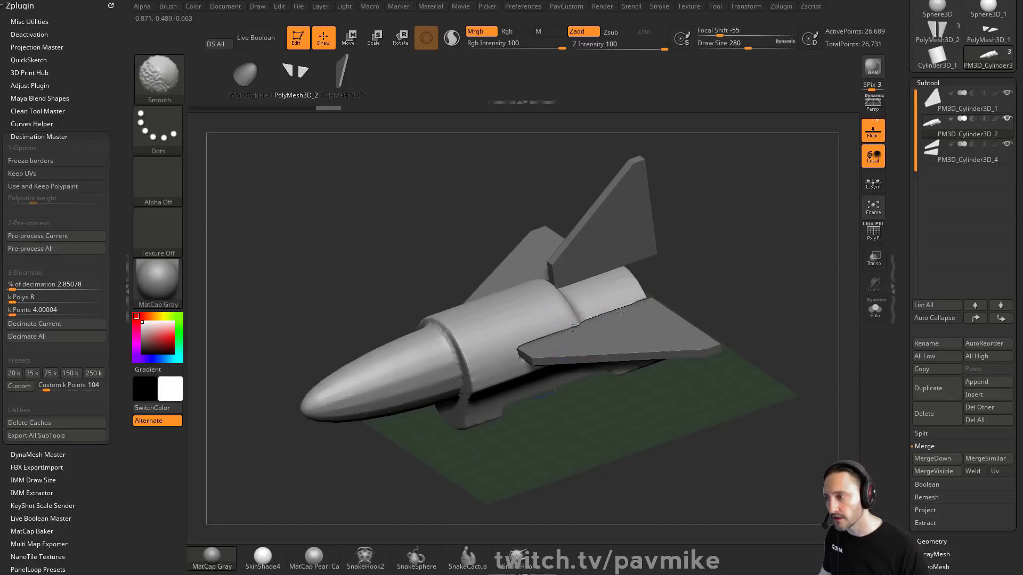
key("s")
left_click_drag(732, 263, 763, 254)
Step: Load the HS2_Containers insert brush from the Lightbox HardSurfaceKitbash brush folder
key("comma")
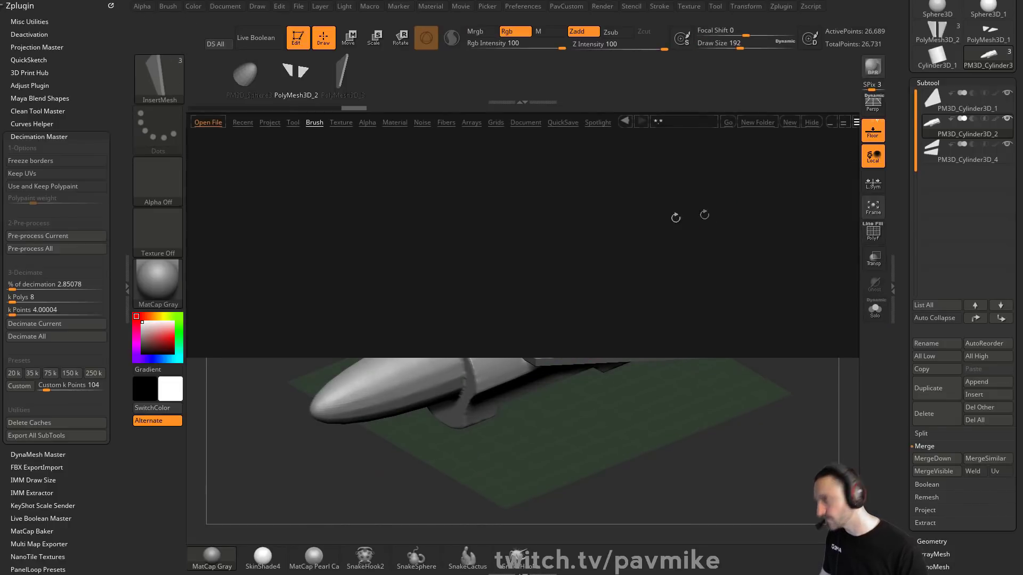
left_click(314, 122)
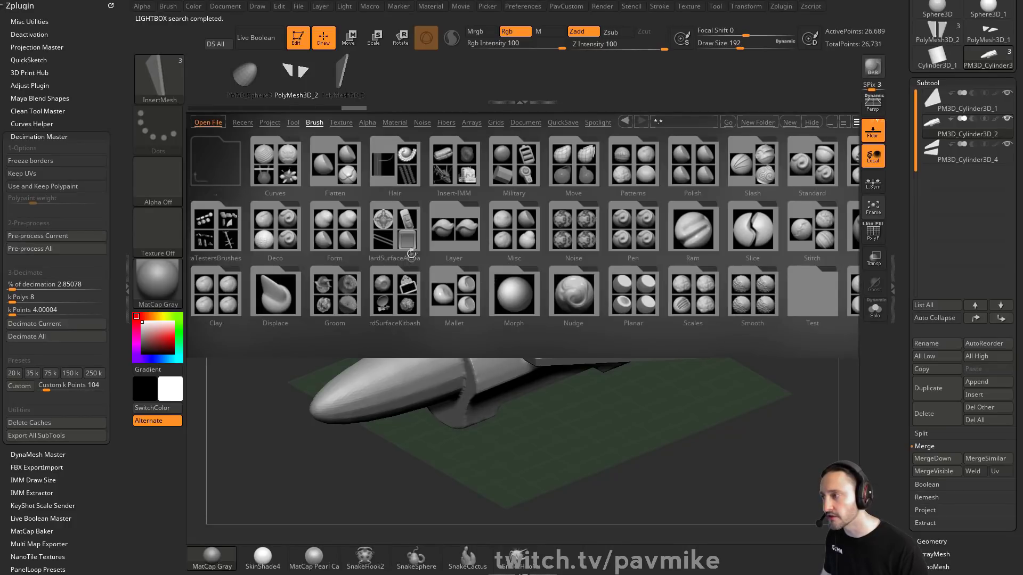
left_click(411, 253)
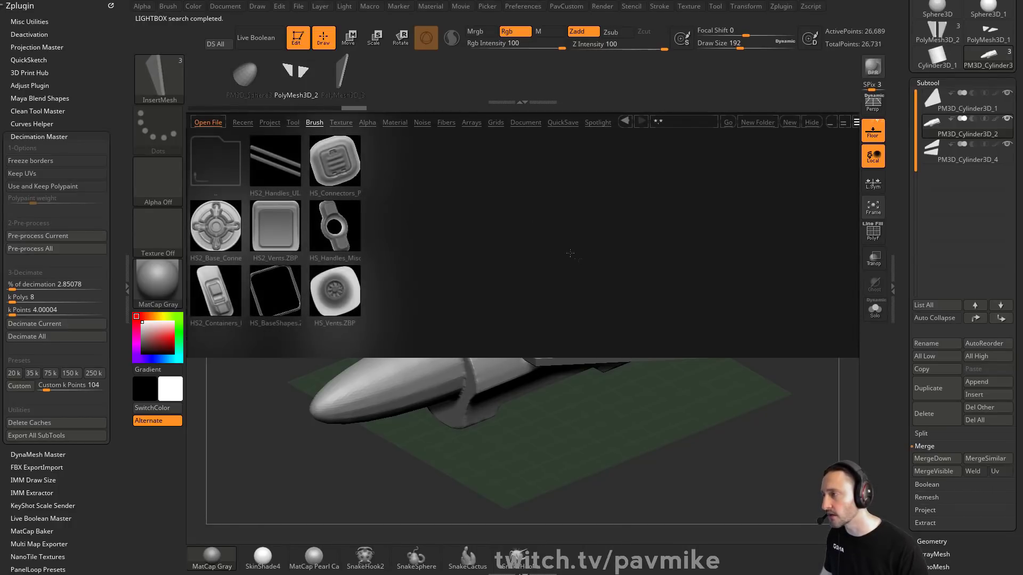
double_click(216, 301)
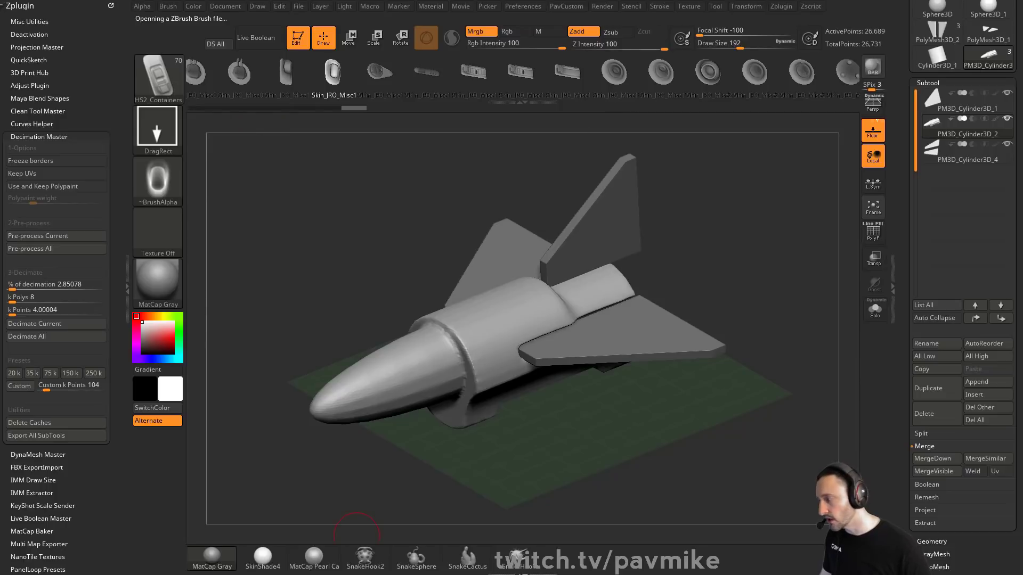
Step: Switch to the browser and scroll through the ZB4 R8 What's New playlist
left_click_drag(487, 574, 794, 3)
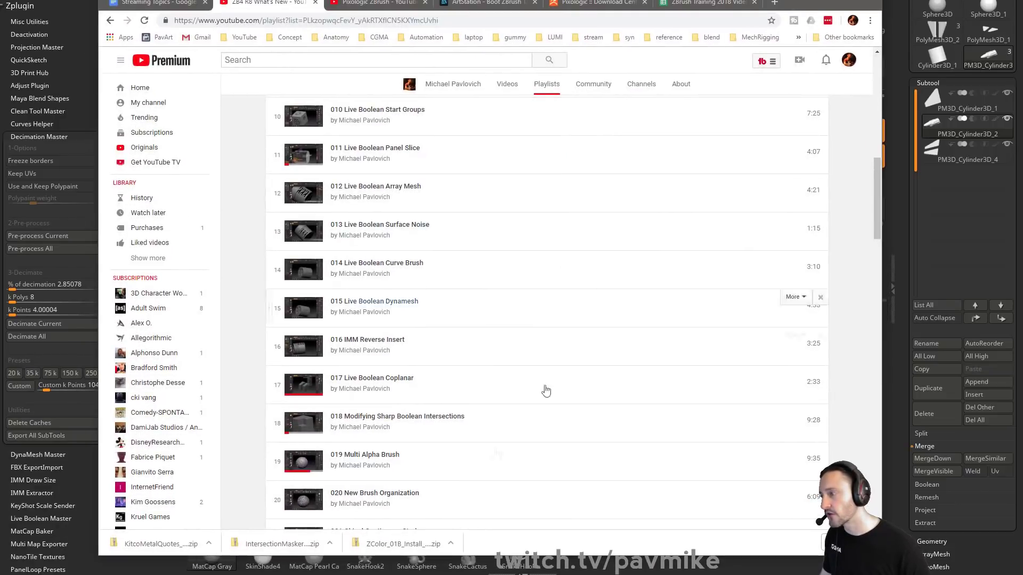
scroll(490, 399, "down", 6)
scroll(490, 400, "down", 6)
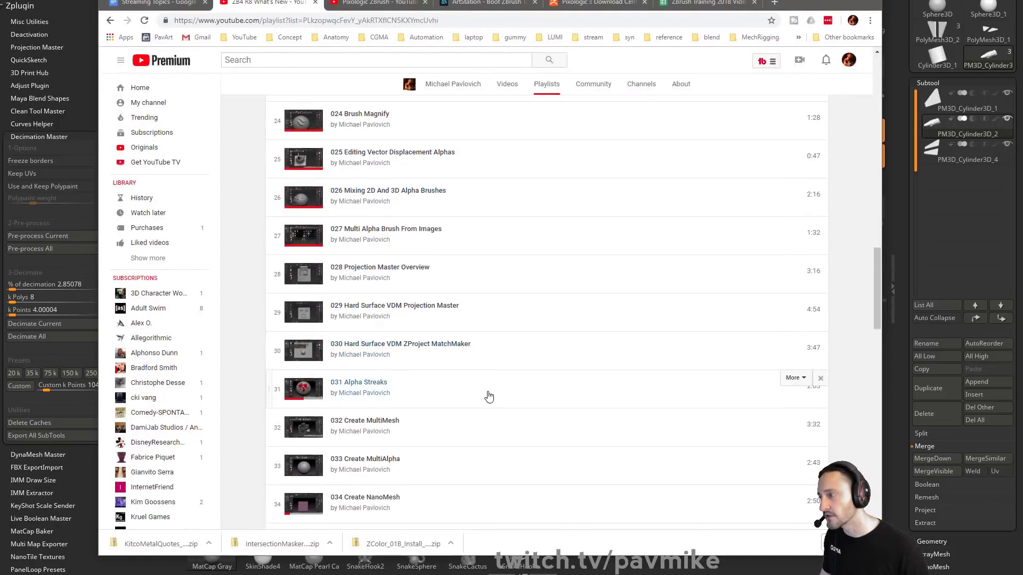
scroll(489, 397, "down", 2)
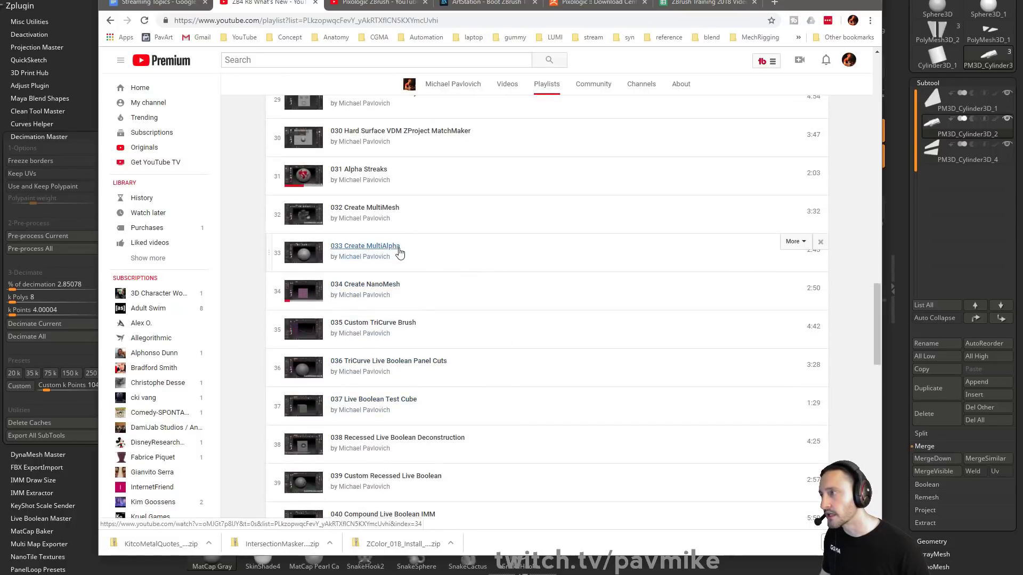
scroll(437, 248, "down", 6)
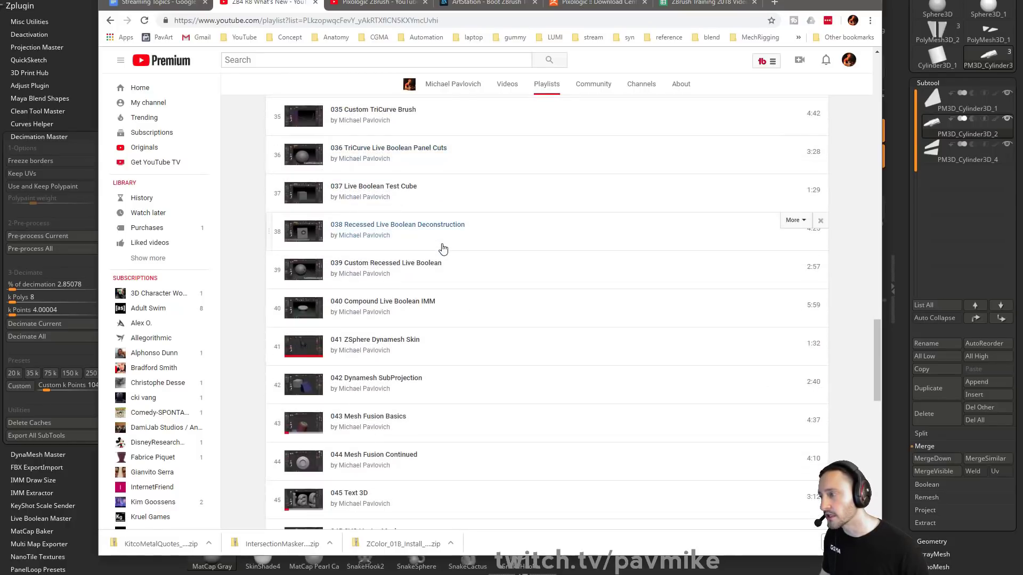
scroll(546, 389, "up", 12)
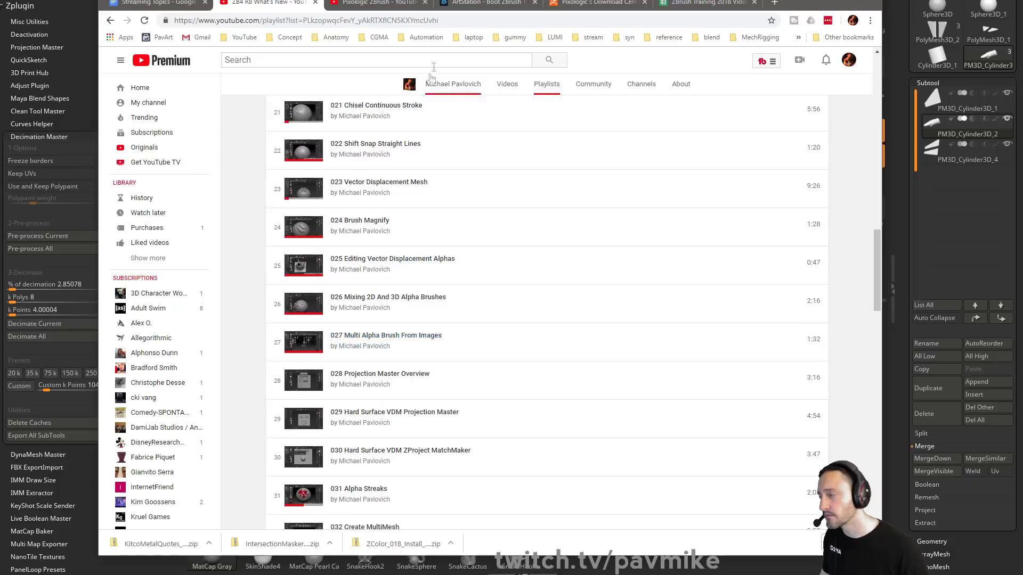
left_click(459, 19)
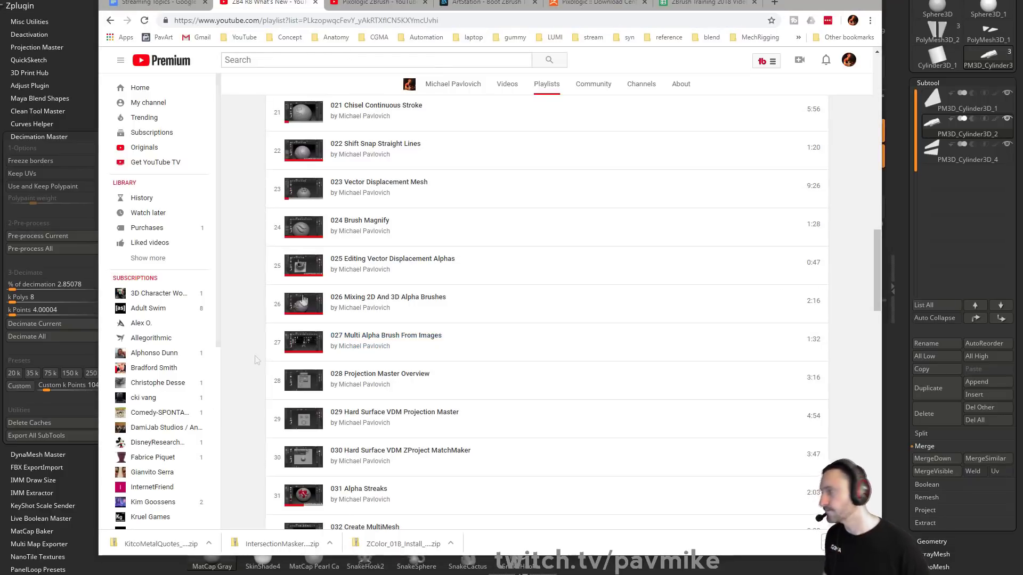
key("alt+Tab")
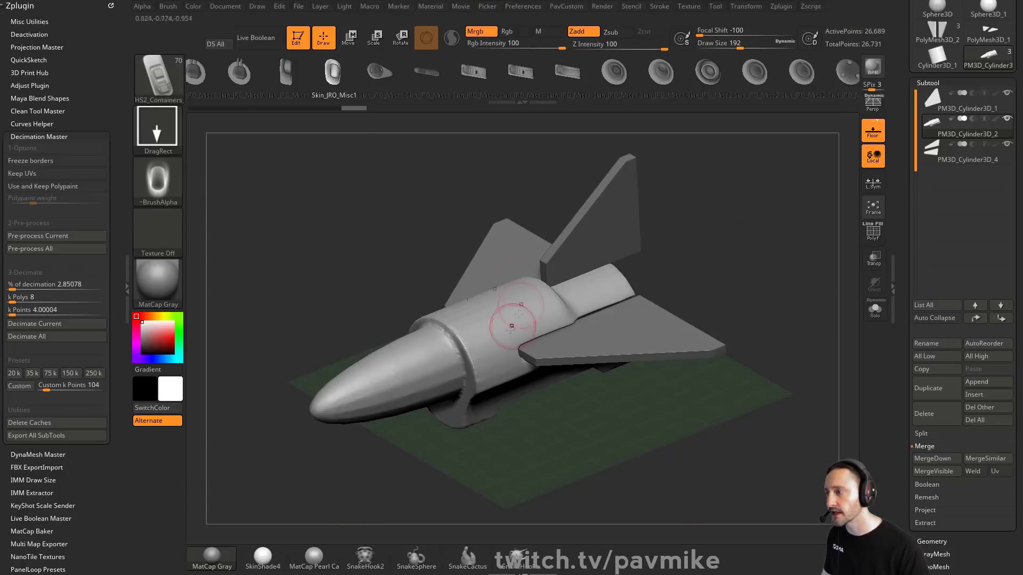
key("ctrl+z")
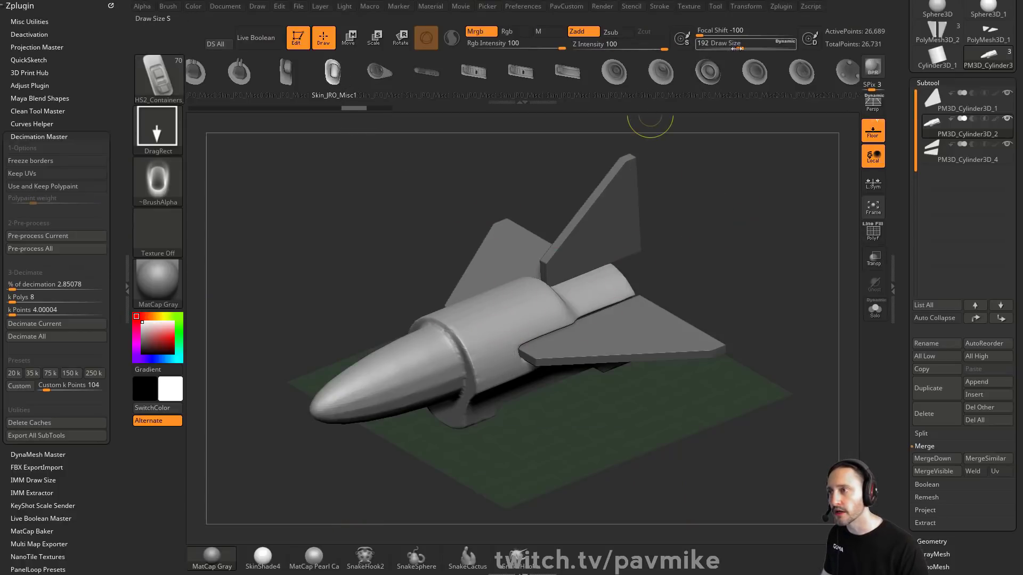
left_click_drag(487, 361, 509, 367)
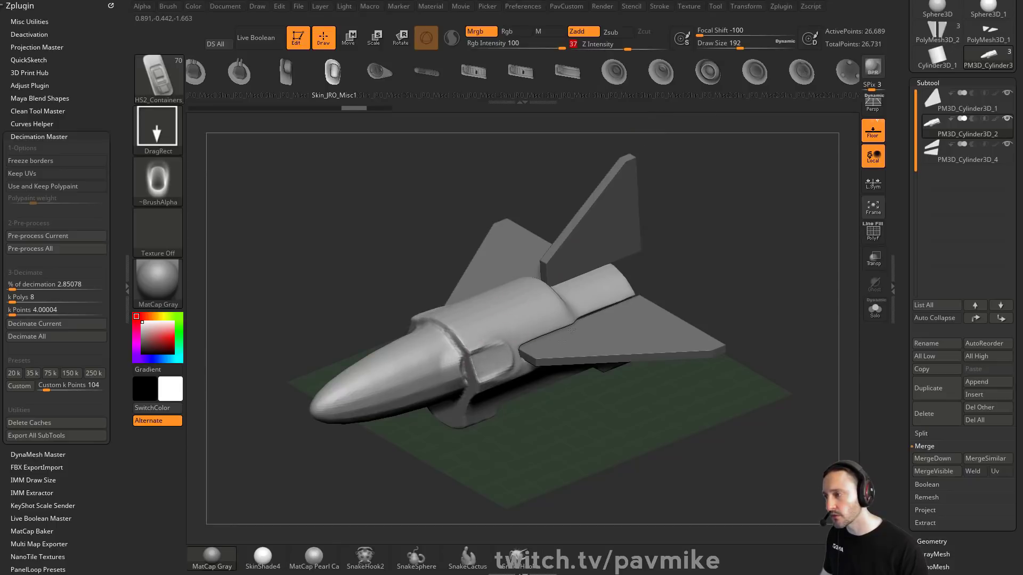
left_click_drag(738, 261, 735, 307)
left_click_drag(567, 322, 568, 304)
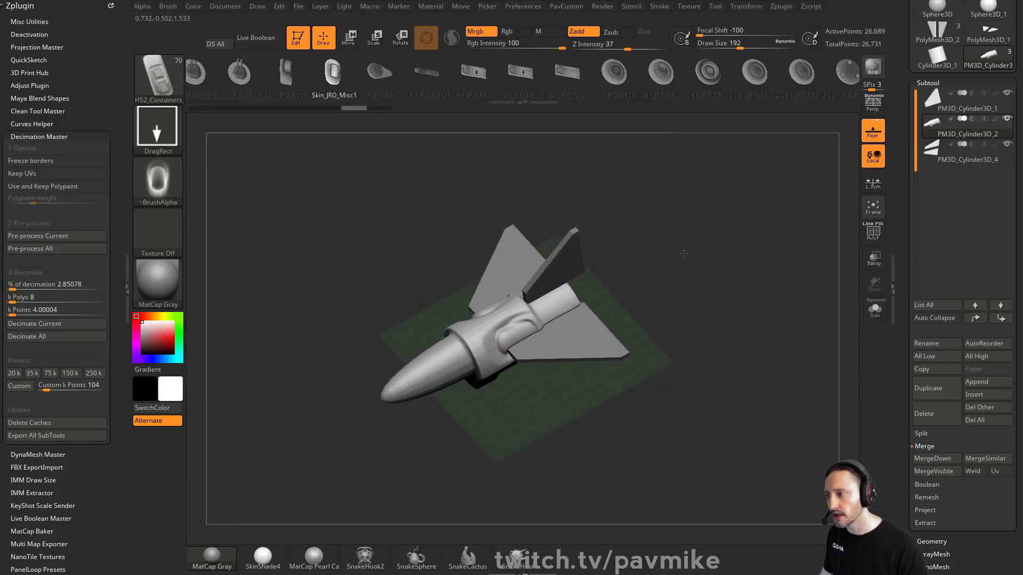
mouse_move(682, 252)
left_mouse_down()
mouse_move(689, 331)
mouse_move(628, 322)
left_mouse_up()
key("ctrl+z")
Step: Pick the Skin_JRO_Handle insert brush and insert it along the top of the fuselage
left_click(544, 75)
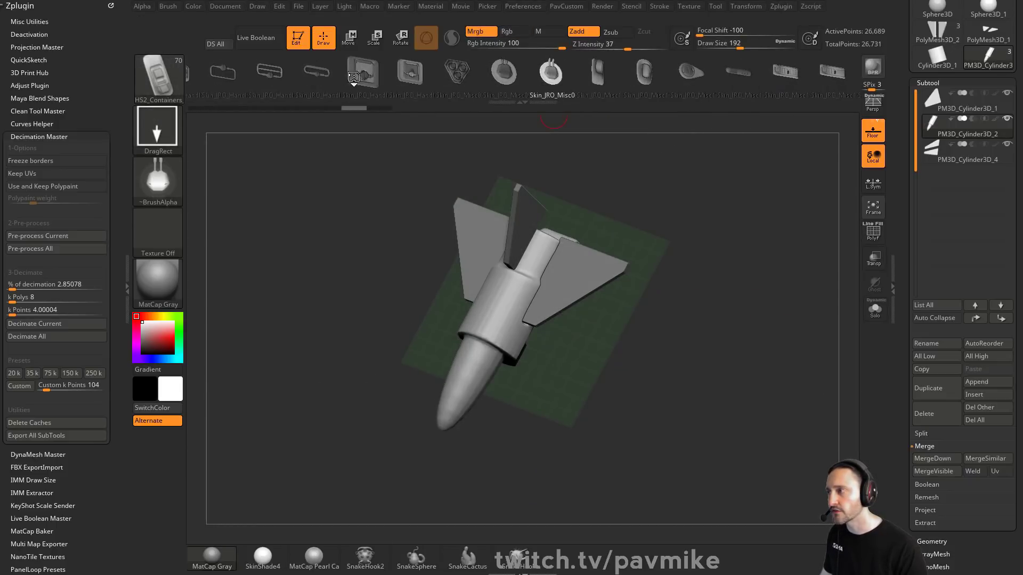
left_click_drag(361, 76, 633, 76)
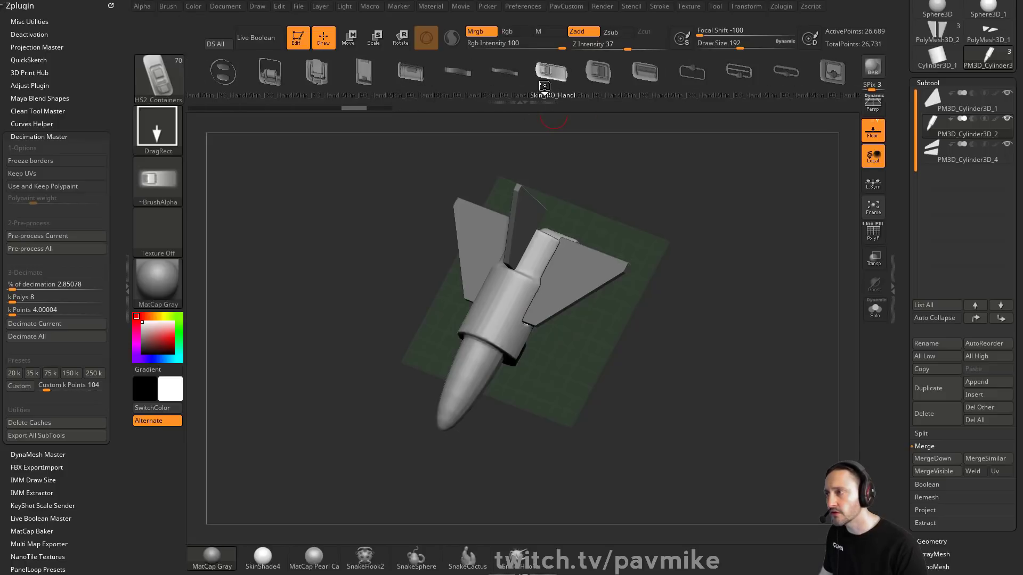
left_click(652, 76)
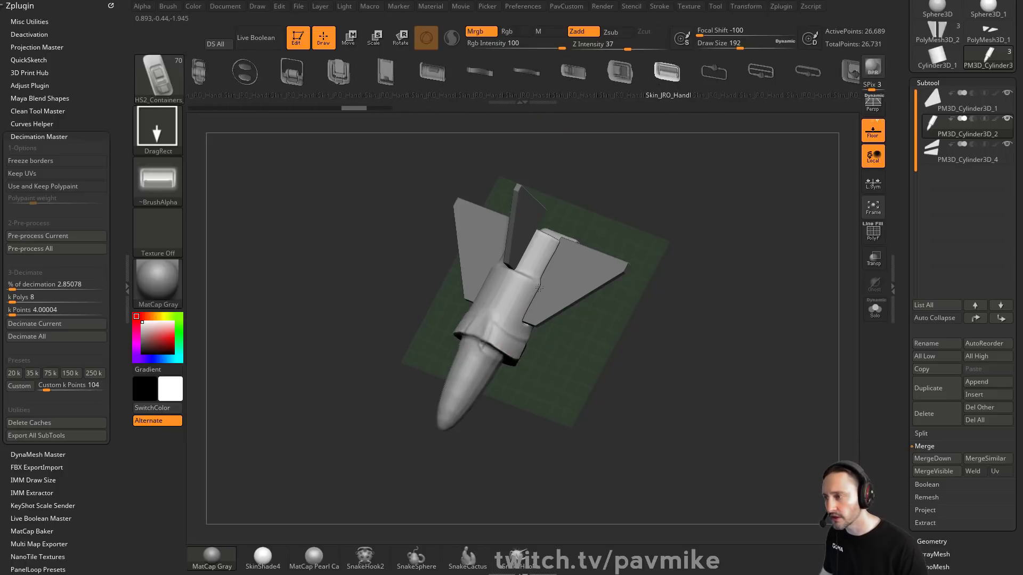
left_click_drag(506, 371, 775, 379)
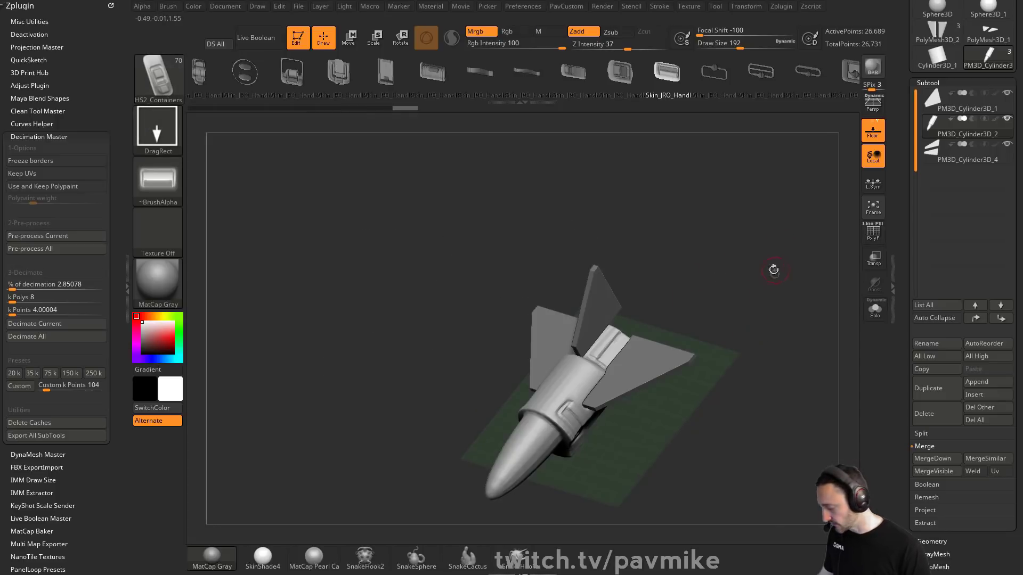
Step: Sculpt over the inserted handle with ClayTubes to blend it into the fuselage
key("2")
left_click_drag(736, 279, 706, 265, "alt")
key("s")
left_click_drag(577, 308, 553, 348)
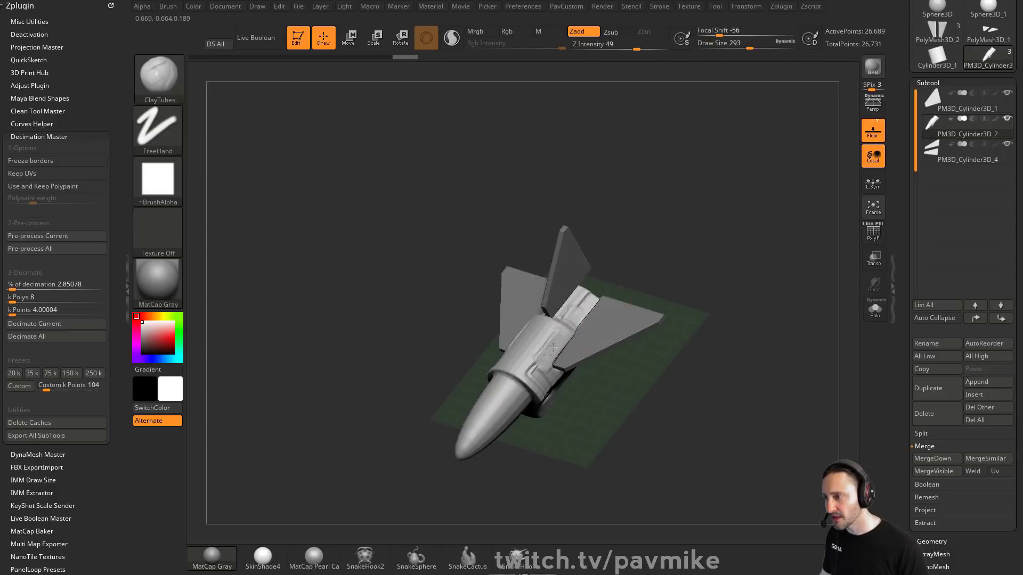
left_click_drag(653, 284, 676, 298)
mouse_move(583, 317)
left_mouse_down()
mouse_move(554, 344)
mouse_move(578, 317)
left_mouse_up()
left_click_drag(723, 246, 691, 288)
Step: Polish the blended fuselage area with the hPolish and TrimDynamic brushes
key("3")
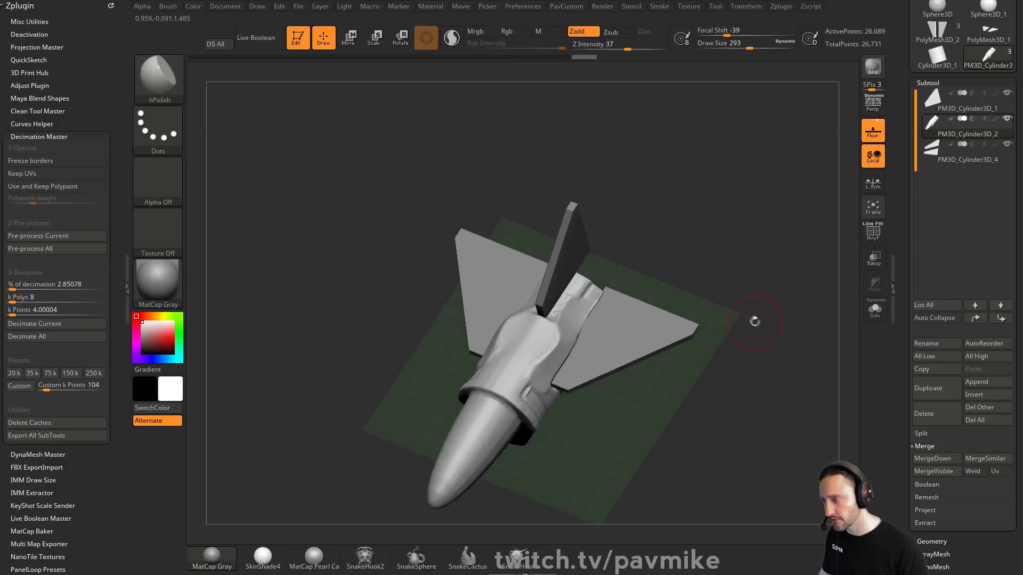
key("4")
key("s")
left_click(583, 323)
left_click_drag(580, 313, 555, 337)
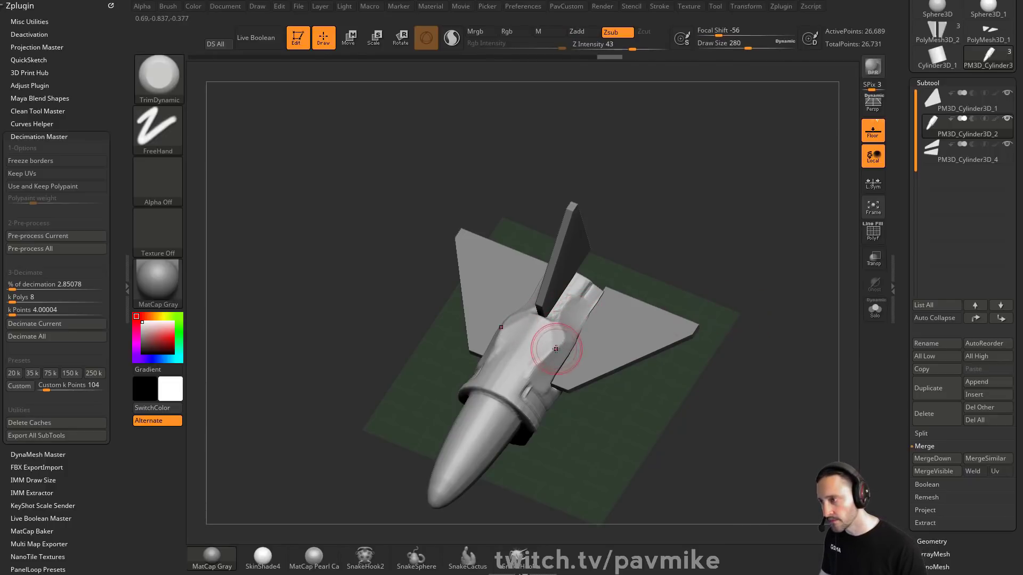
Step: Load the TrimSmoothBorder brush from the Lightbox Planar brush folder and set its draw size to 400
key("comma")
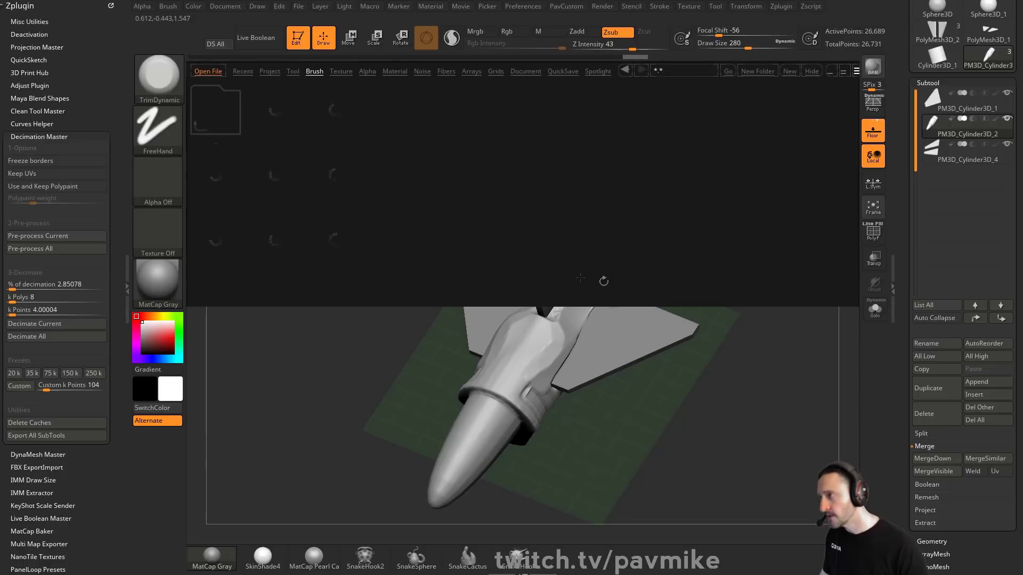
left_click(654, 234)
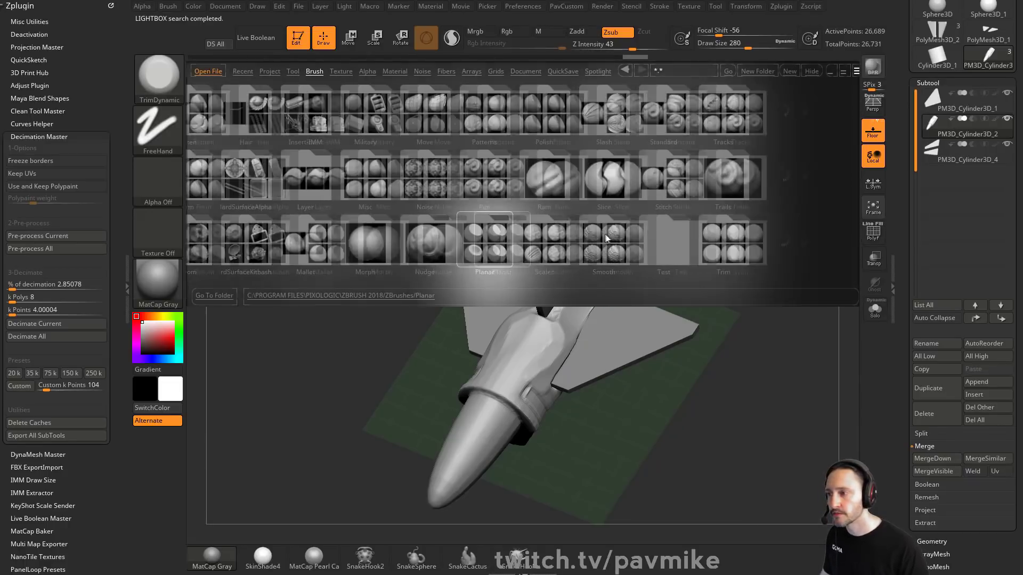
double_click(694, 235)
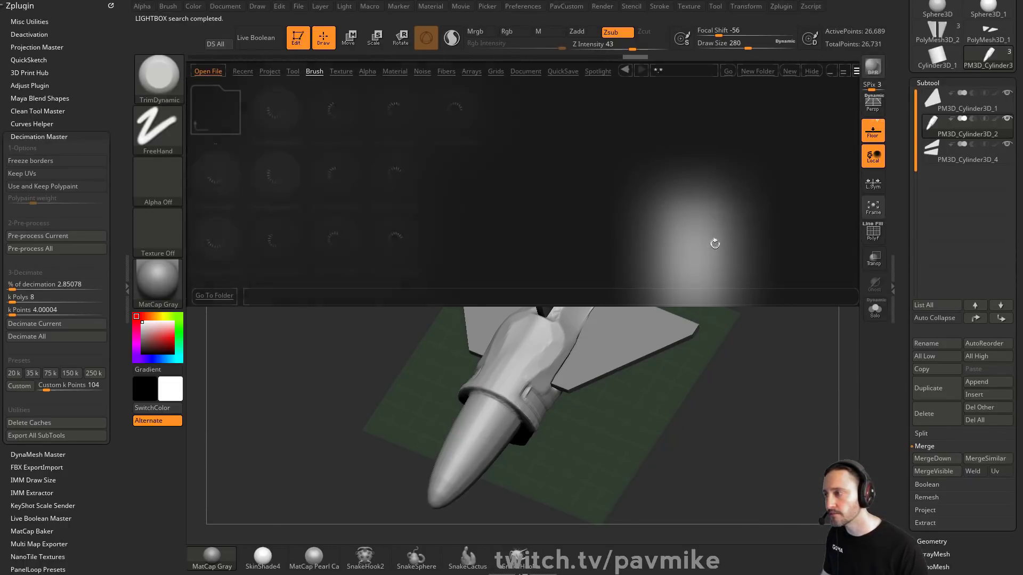
double_click(452, 122)
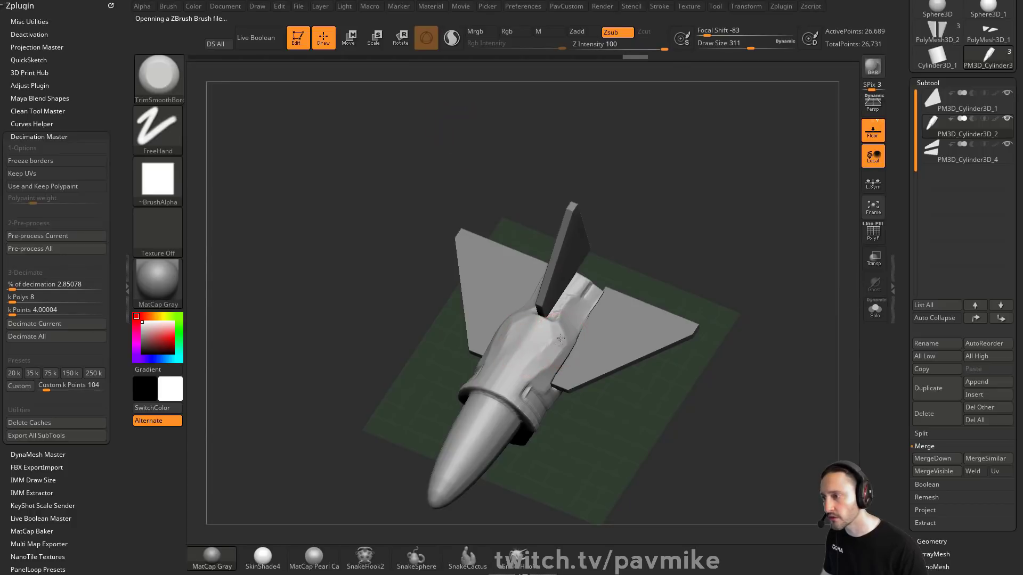
mouse_move(548, 350)
left_mouse_down()
mouse_move(566, 326)
mouse_move(547, 358)
left_mouse_up()
key("bracketright")
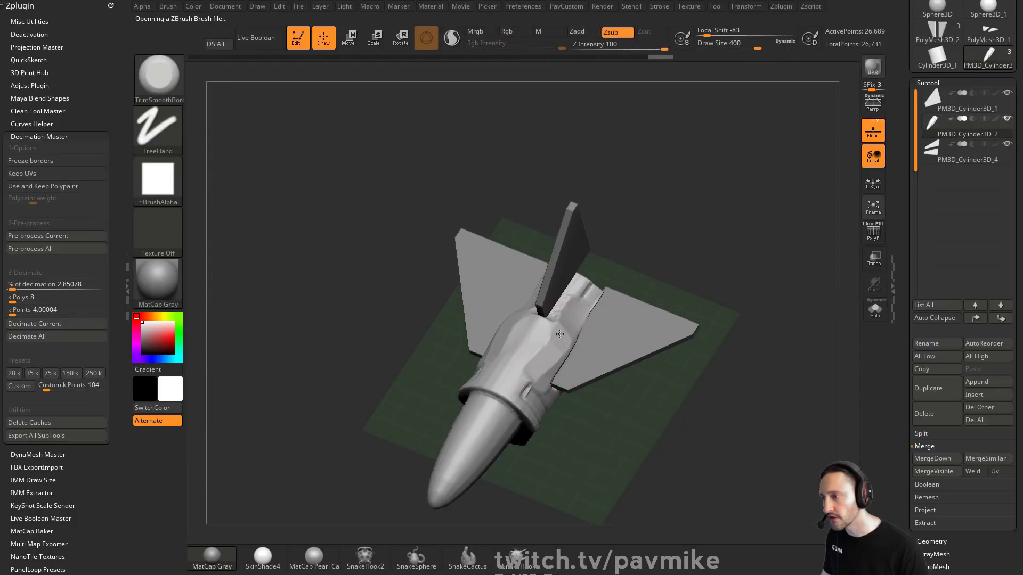
Step: Flatten the bumpy inserted area on the fuselage with TrimSmoothBorder strokes
left_click(157, 187)
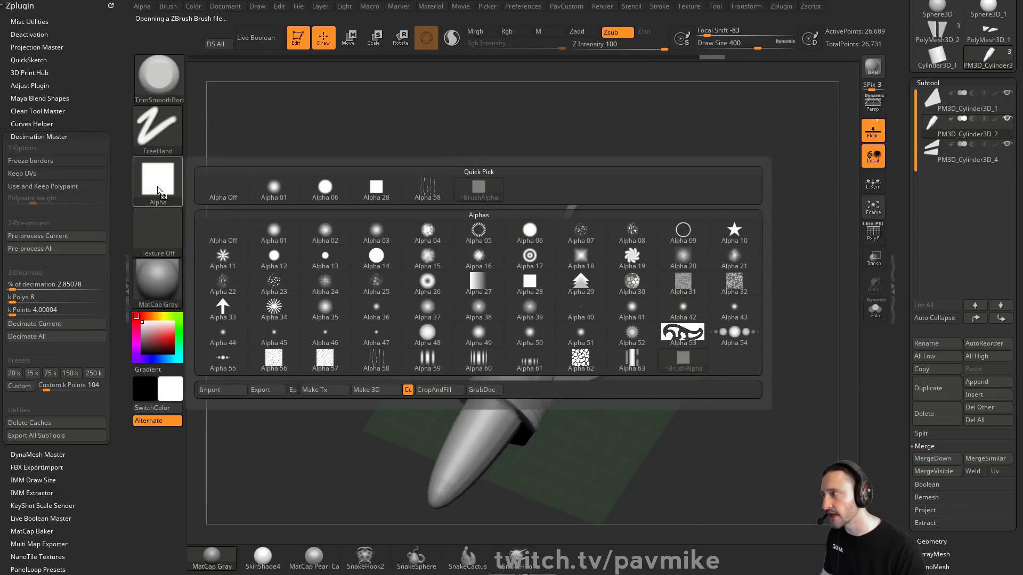
left_click_drag(726, 333, 733, 363)
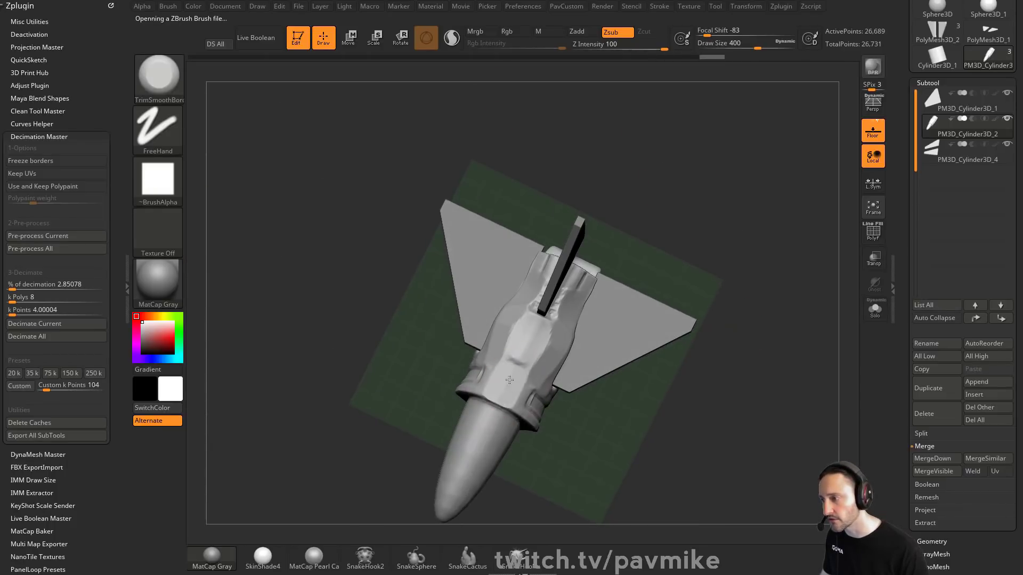
left_click_drag(509, 380, 541, 329)
left_click_drag(731, 355, 735, 314)
left_click_drag(575, 337, 516, 374, "shift")
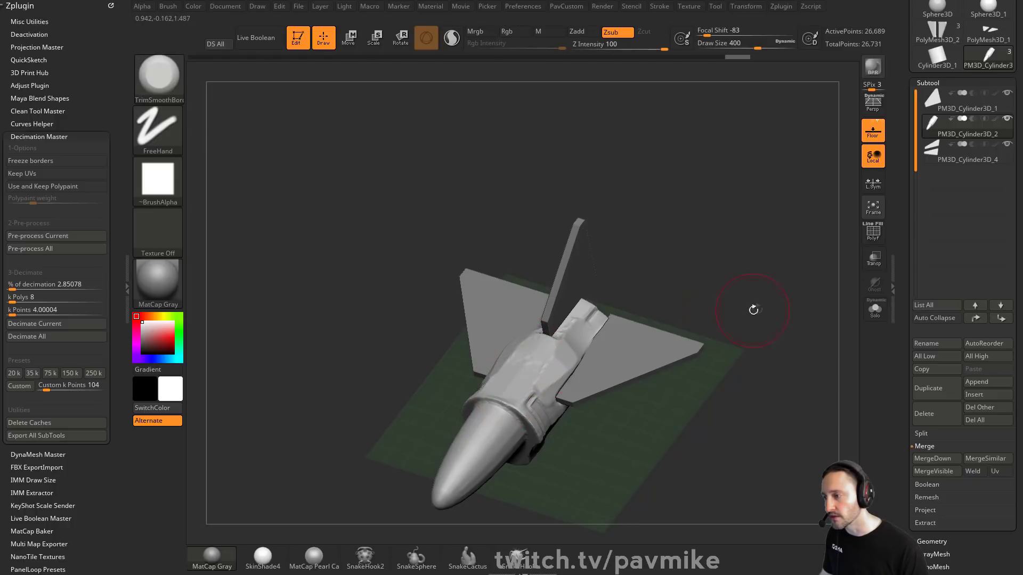
mouse_move(753, 310)
left_mouse_down()
mouse_move(767, 341)
mouse_move(742, 303)
mouse_move(287, 182)
left_mouse_up()
Step: Try a ClipCurve cut across the fuselage from the top view
key("ctrl+shift")
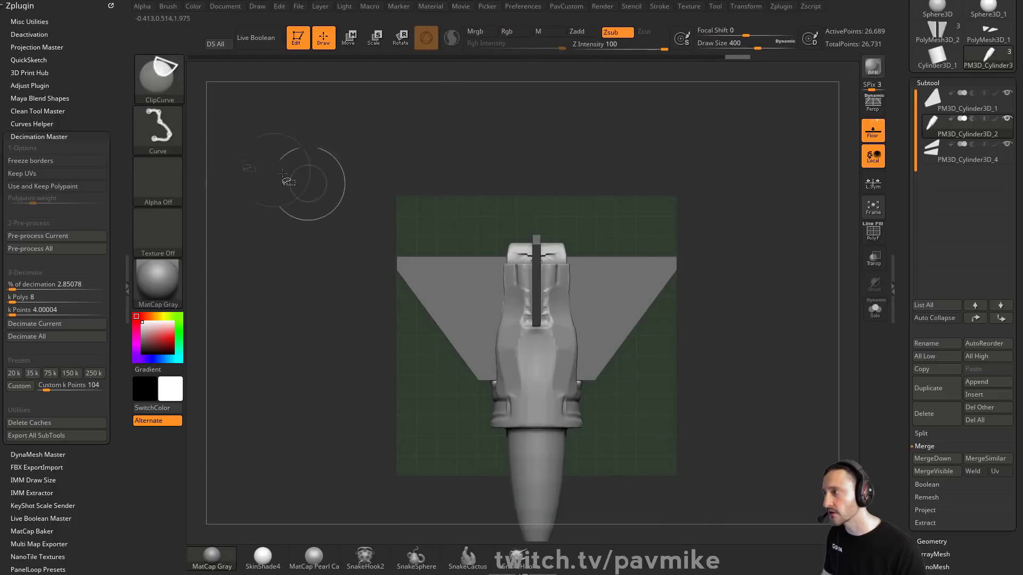
left_click(159, 80, "ctrl+shift")
mouse_move(767, 309)
left_mouse_down()
mouse_move(793, 251)
mouse_move(708, 272)
left_mouse_up()
mouse_move(387, 320)
left_mouse_down("ctrl+shift")
mouse_move(655, 335)
mouse_move(421, 358)
mouse_move(400, 371)
mouse_move(440, 344)
left_mouse_up("ctrl+shift")
mouse_move(675, 225)
left_mouse_down()
mouse_move(719, 258)
mouse_move(753, 335)
left_mouse_up()
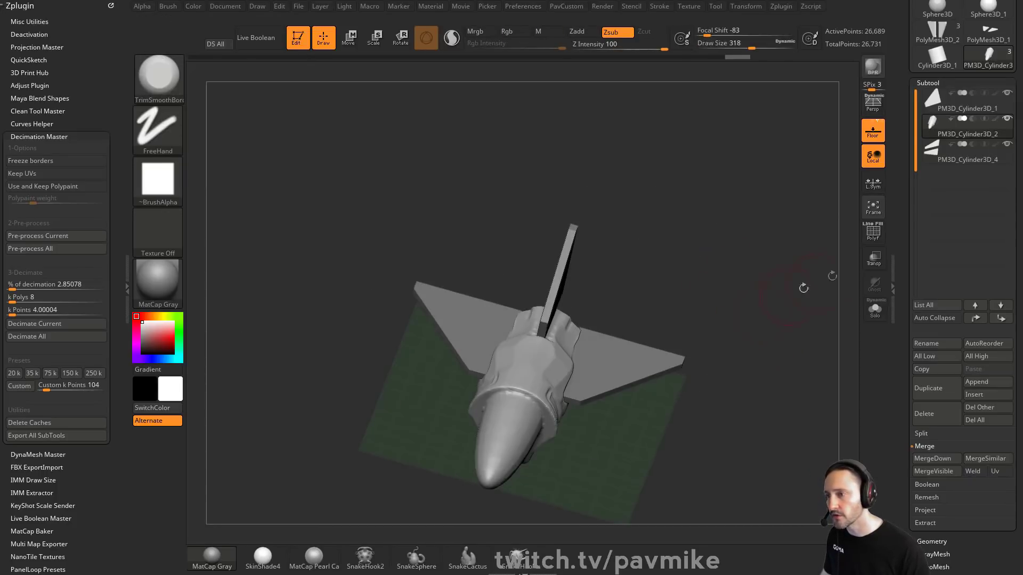
Step: Turn on polyframe, put the fuselage into one polygroup and reduce the draw size to 172
key("shift+f")
mouse_move(804, 288)
left_mouse_down()
mouse_move(788, 278)
mouse_move(783, 251)
mouse_move(818, 389)
mouse_move(780, 372)
mouse_move(826, 385)
left_mouse_up()
key("ctrl+w")
key("bracketleft")
key("bracketleft")
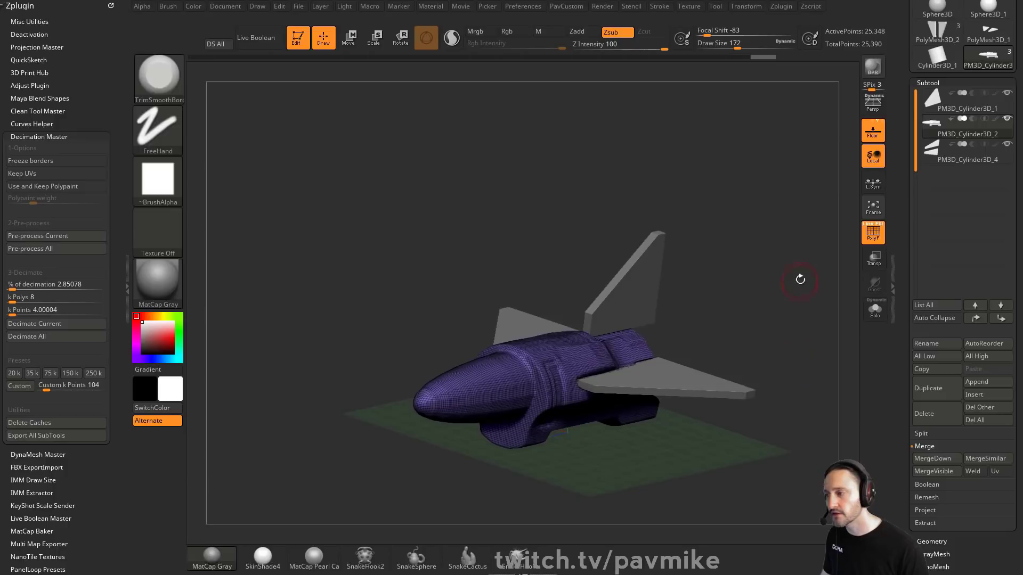
left_click_drag(816, 317, 738, 299, "shift")
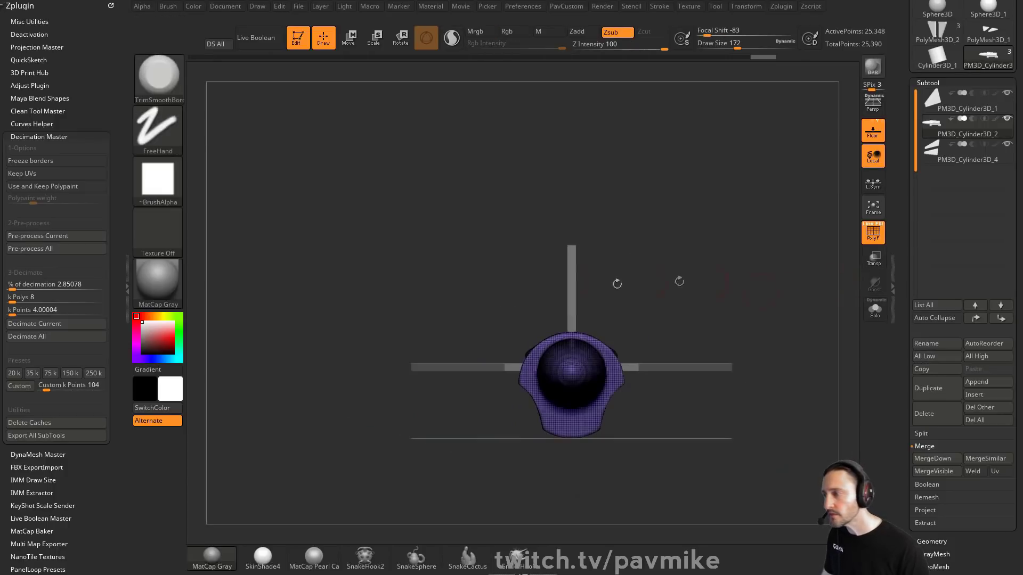
Step: Slice the fuselage lengthwise with SliceCurve in side view to separate its upper half into a new polygroup
left_click(166, 87, "ctrl+shift")
left_click(273, 89, "ctrl+shift")
key("ctrl+shift+space")
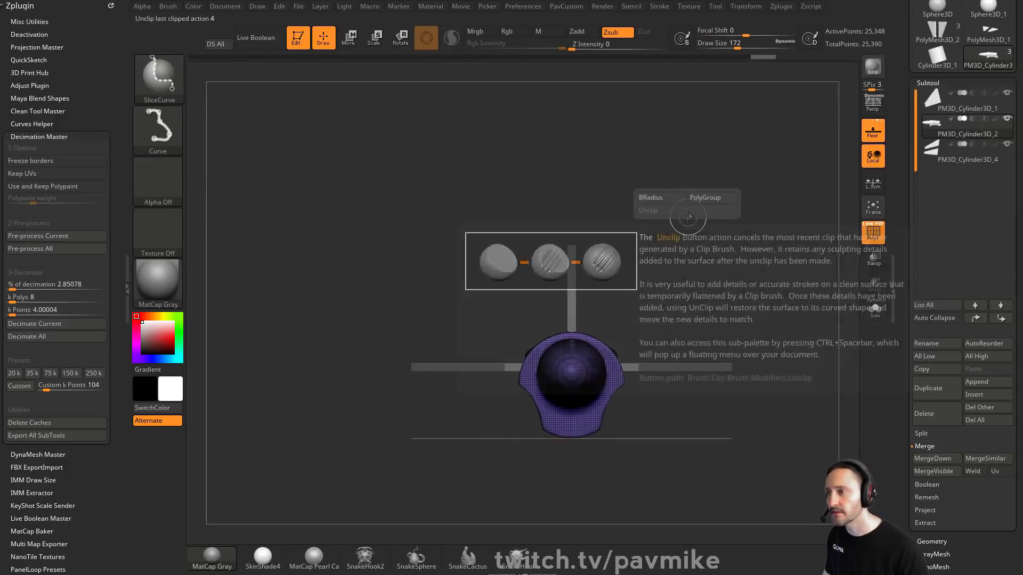
left_click_drag(783, 314, 725, 318, "shift")
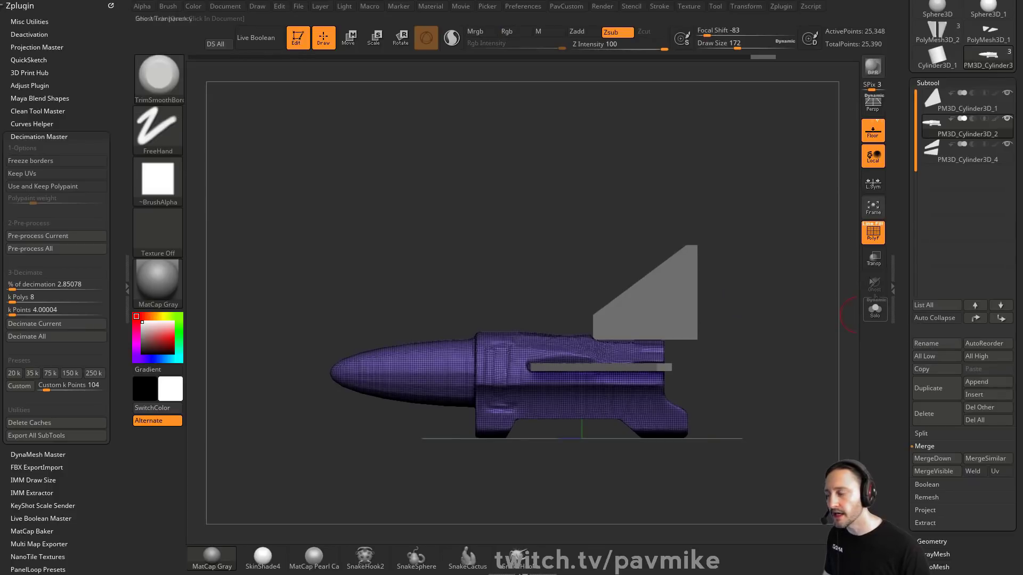
left_click_drag(261, 365, 825, 344, "ctrl+shift")
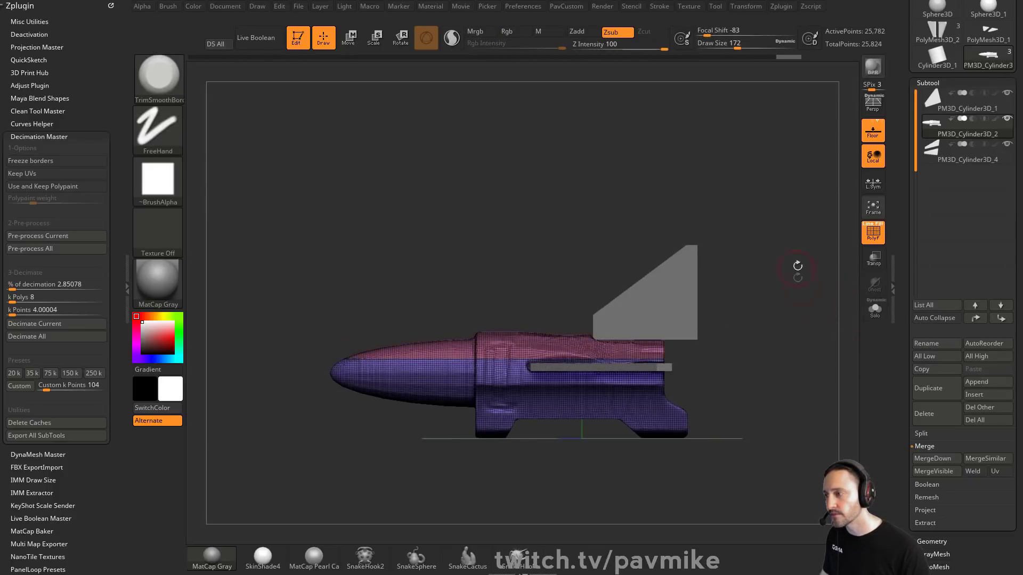
Step: Enable Groups for DynaMesh and solo the model to isolate the upper fuselage polygroup
key("2")
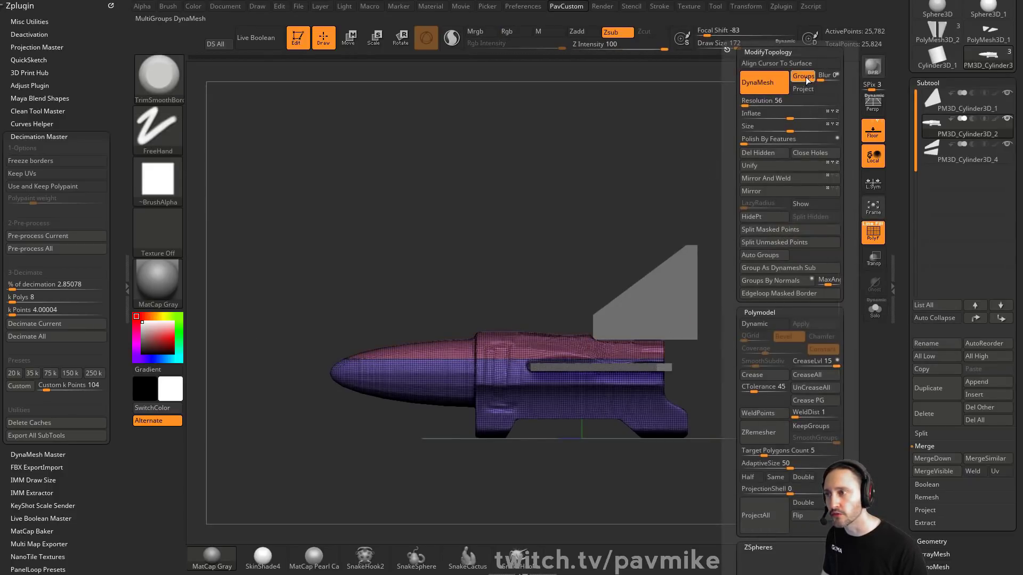
left_click(763, 83)
left_click_drag(761, 273, 746, 294)
left_click(555, 356, "ctrl+shift")
left_click(872, 310)
left_click(797, 314, "ctrl+shift")
left_click(497, 354, "ctrl+shift")
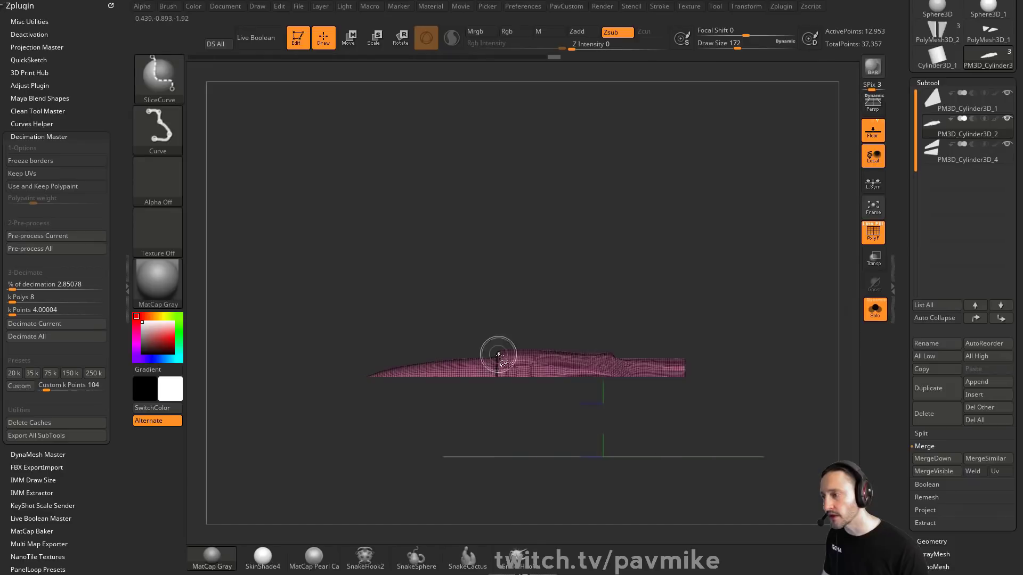
Step: Split the upper fuselage slice off into its own subtool
left_click_drag(404, 500, 550, 187, "ctrl+shift")
left_click(756, 301, "ctrl+shift")
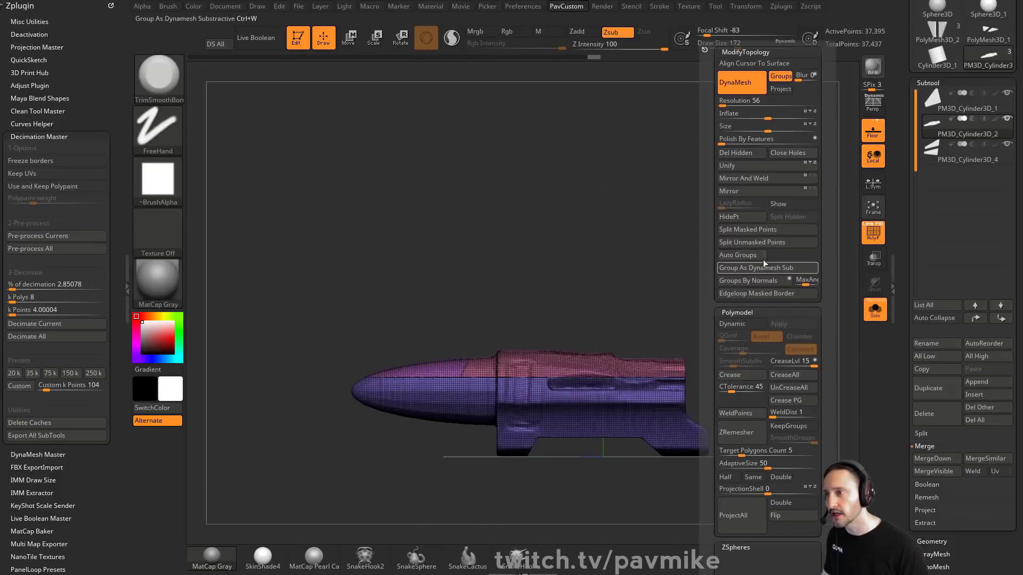
left_click(433, 366, "ctrl+shift")
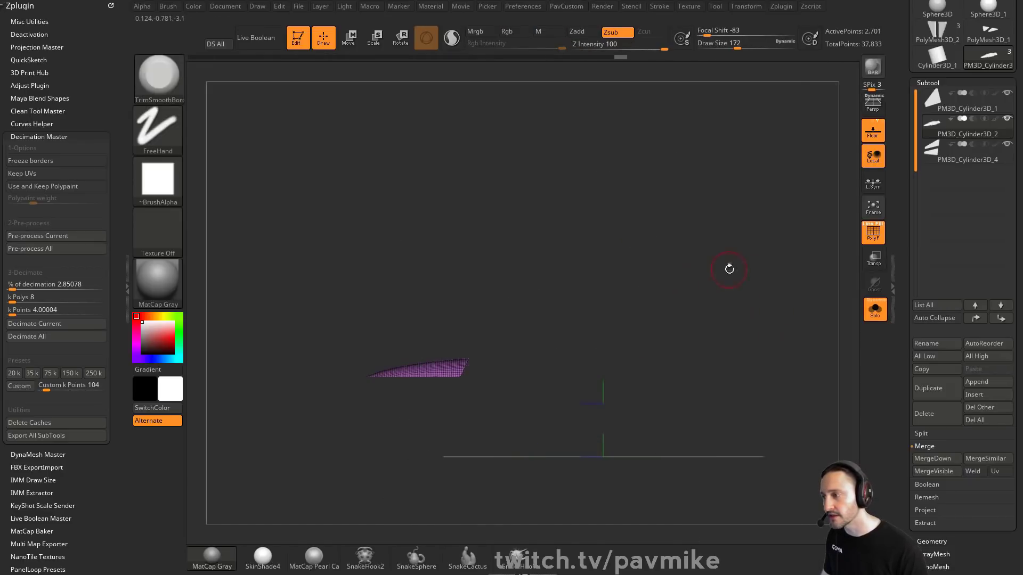
key("2")
left_click(751, 217)
Step: Select the lower fuselage subtool, merge it into one polygroup and re-DynaMesh it with Groups toggled
left_click(965, 160)
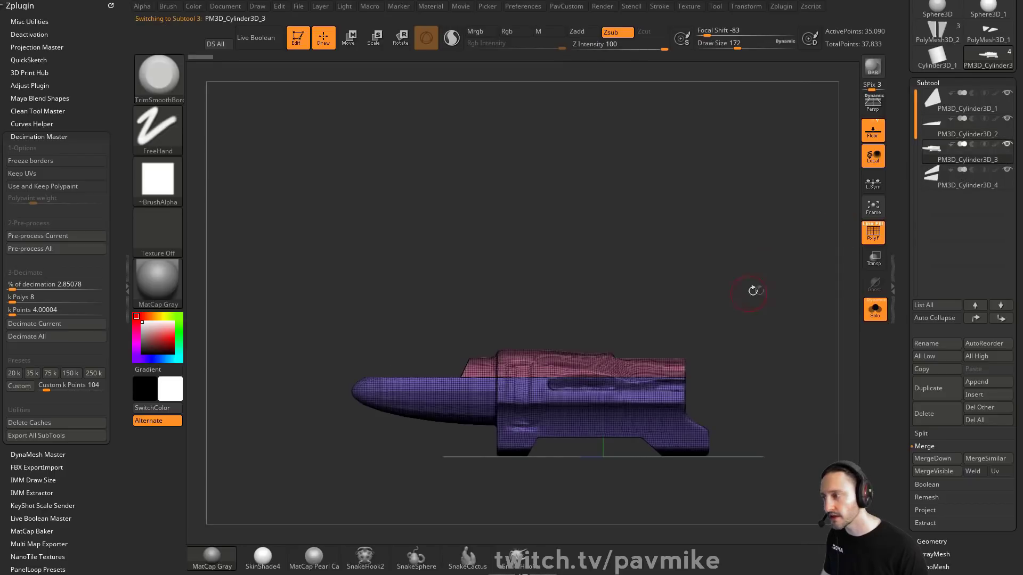
key("ctrl+w")
key("2")
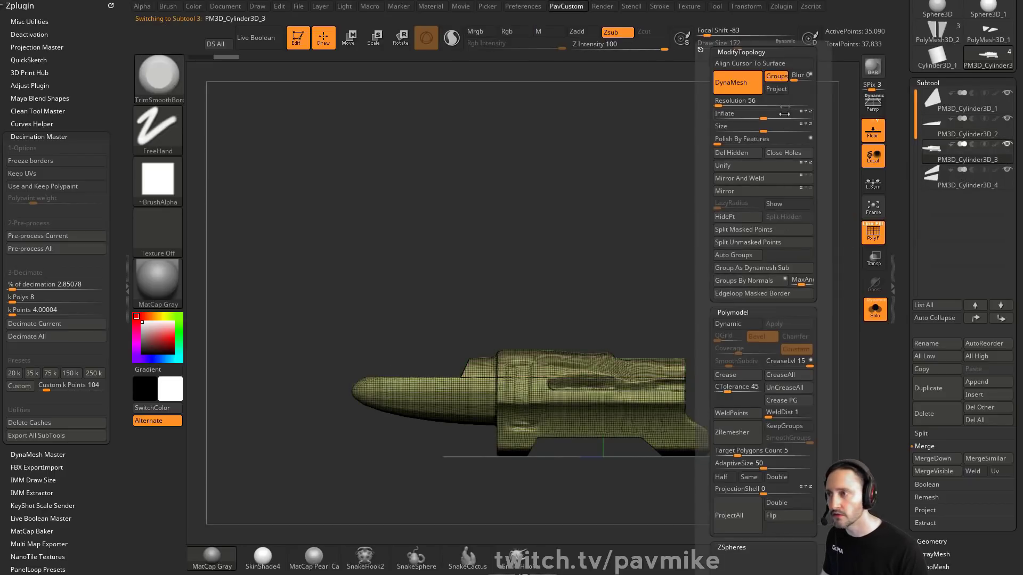
left_click(777, 77)
left_click_drag(721, 161, 773, 224, "ctrl")
left_click_drag(787, 292, 802, 314)
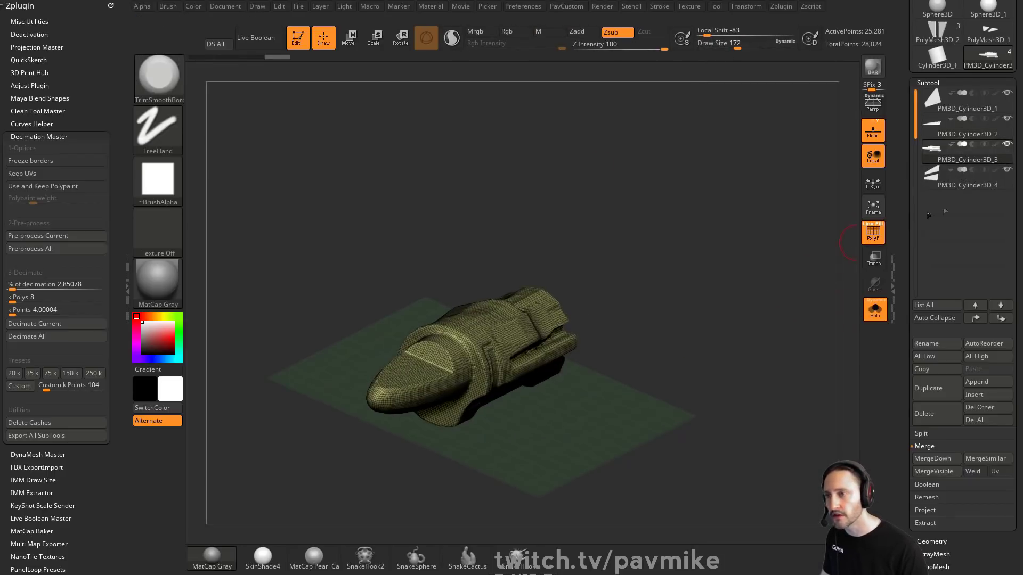
Step: Select the upper fuselage slice, leave solo mode and move it forward over the nose as a canopy with the Gizmo
left_click(958, 133)
left_click_drag(715, 233, 817, 270, "alt")
key("shift+f")
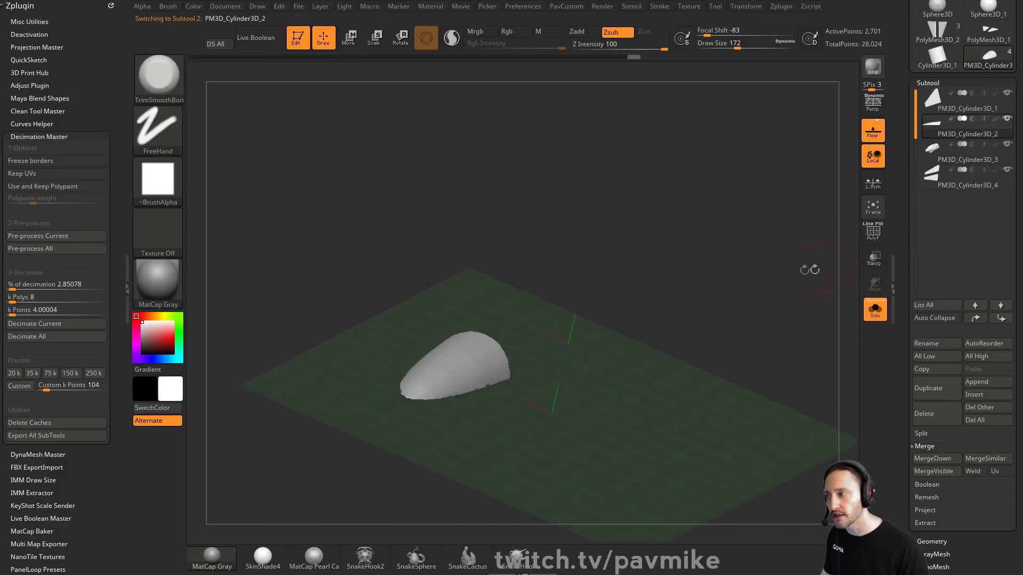
left_click(881, 315)
key("w")
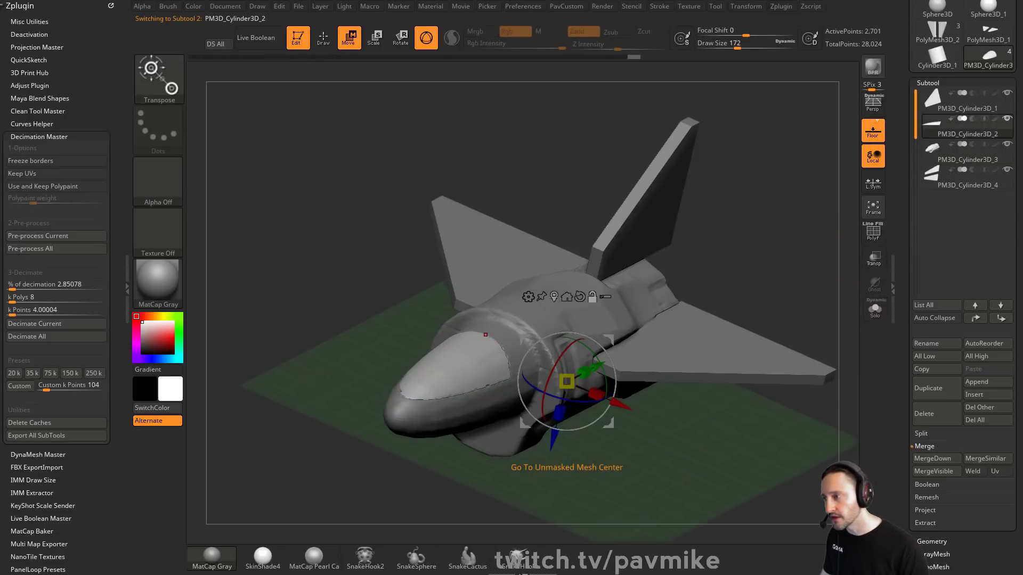
left_click(554, 297)
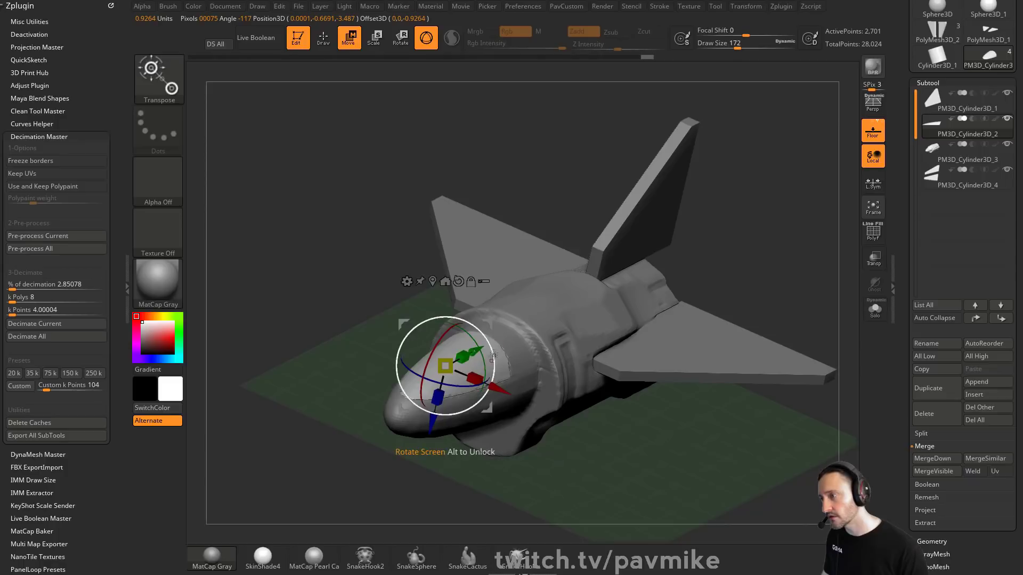
left_click_drag(472, 376, 467, 375)
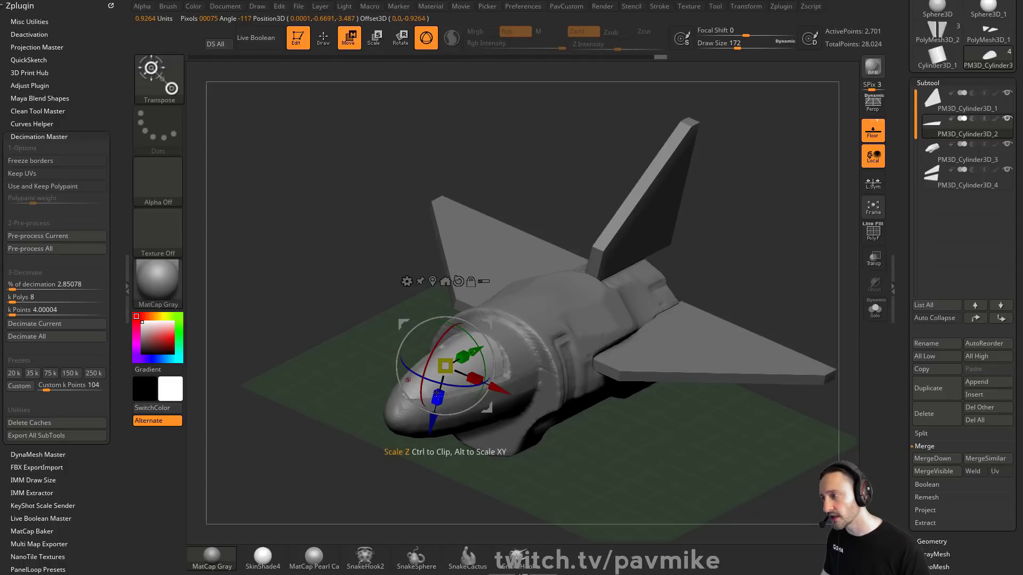
right_click_drag(436, 396, 384, 381)
left_click_drag(504, 353, 506, 353)
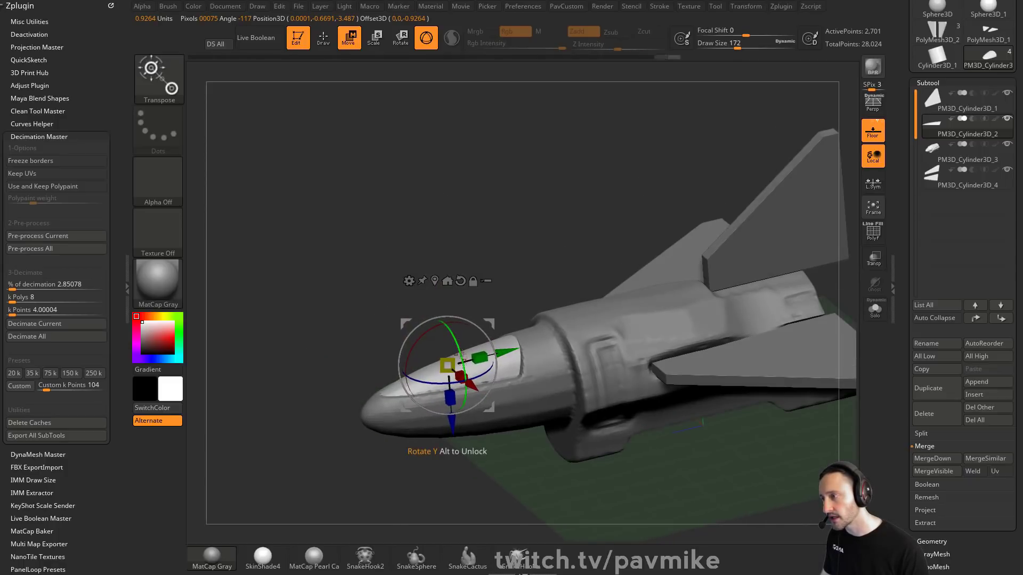
left_click_drag(453, 424, 452, 427)
Step: Inspect the canopy piece in solo and full view around the nose, toggling polyframe
key("q")
mouse_move(478, 300)
right_mouse_down()
mouse_move(575, 289)
mouse_move(482, 291)
mouse_move(669, 288)
right_mouse_up()
key("shift+f")
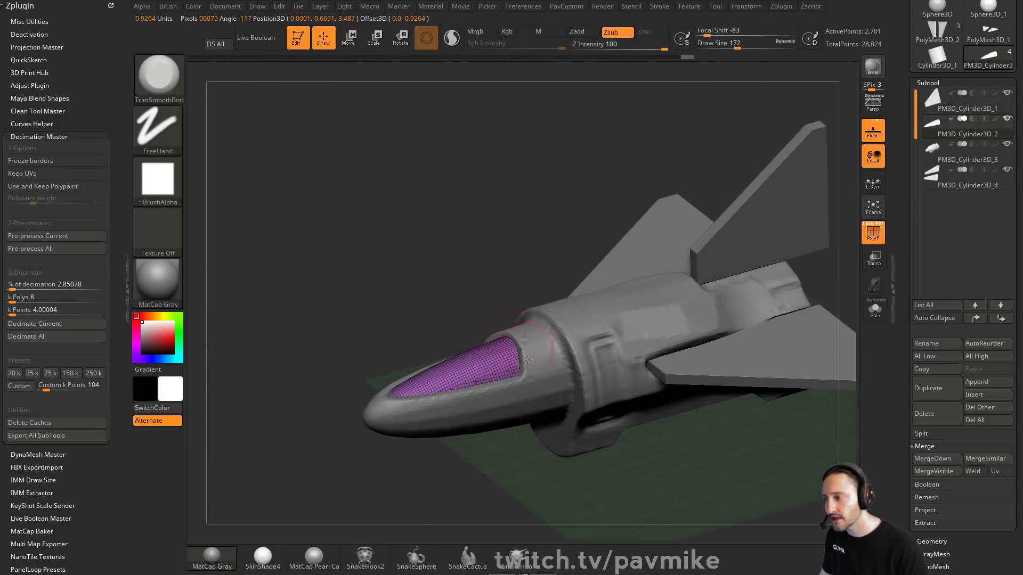
right_click_drag(498, 455, 567, 261)
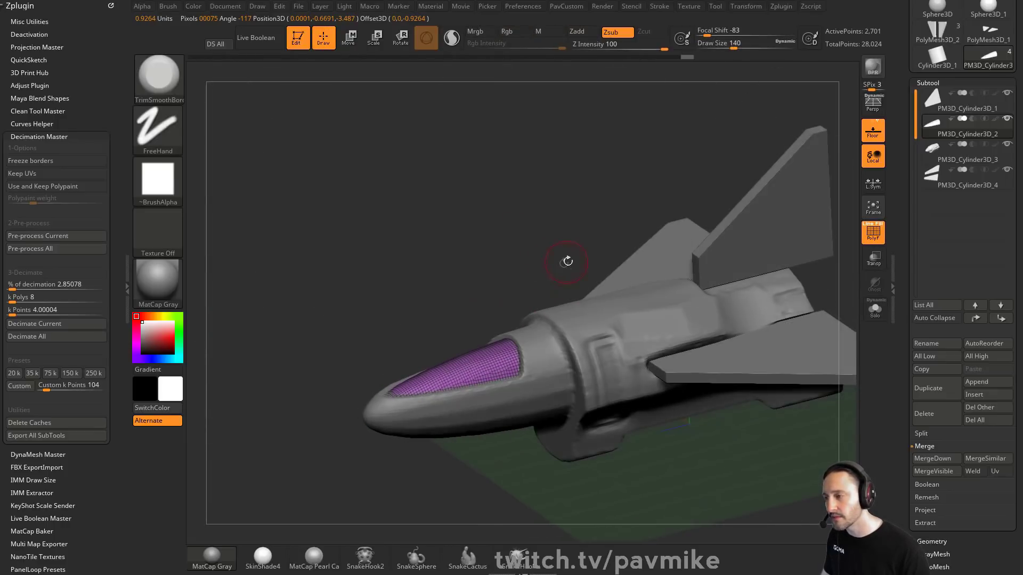
left_click(880, 318)
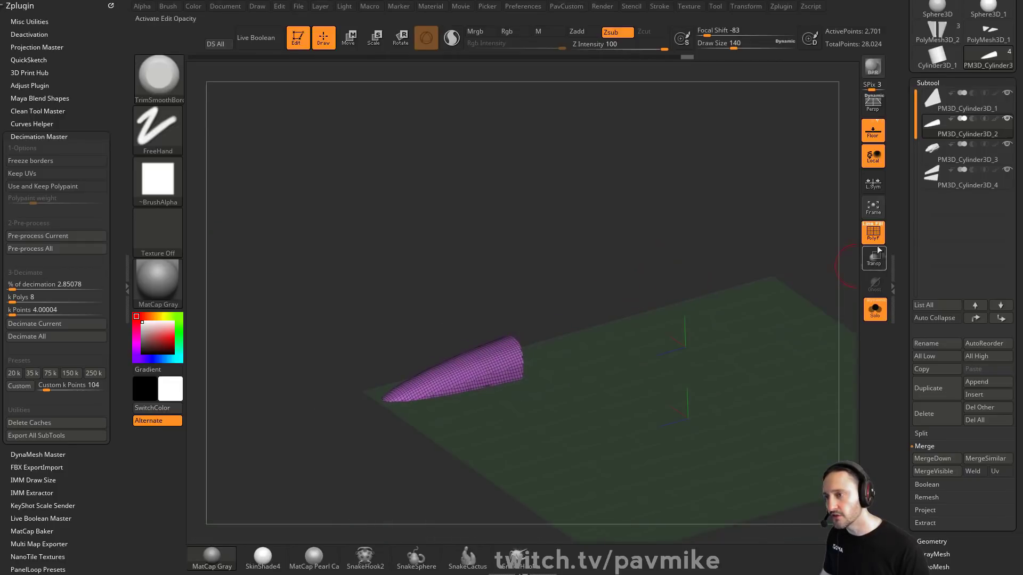
left_click(877, 237)
left_click(876, 310)
right_click_drag(652, 188, 599, 306)
left_click_drag(518, 322, 505, 311, "ctrl")
left_click(633, 343, "ctrl")
left_click_drag(668, 351, 723, 306, "ctrl")
key("2")
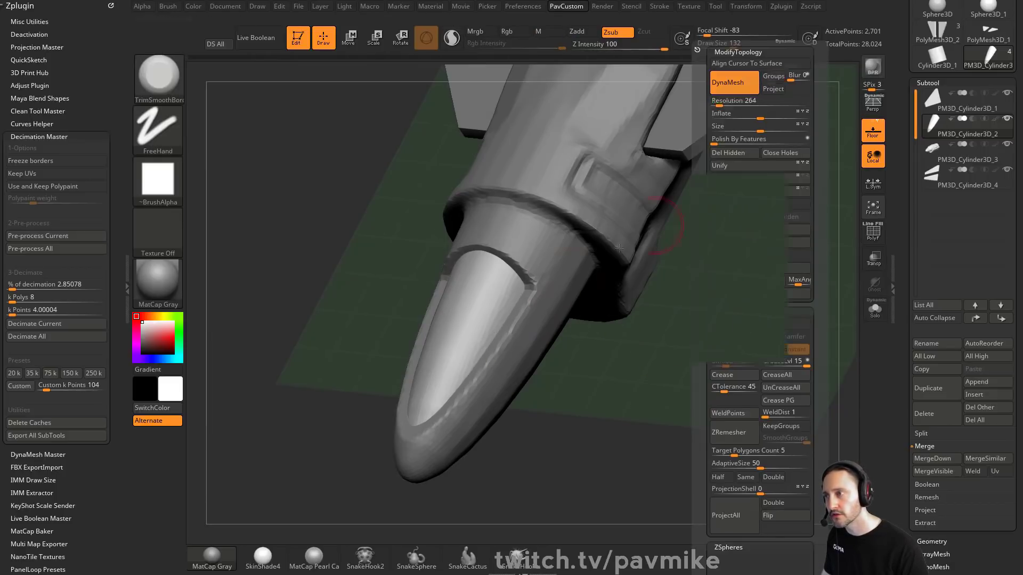
left_click_drag(793, 309, 834, 385, "ctrl")
left_click_drag(635, 351, 660, 371)
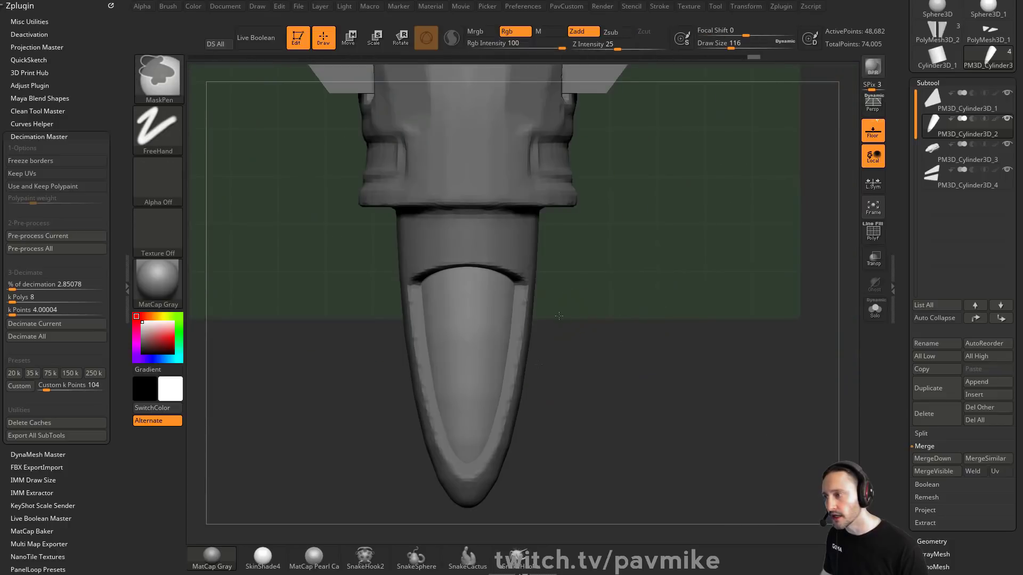
Step: In front view, switch to MaskLasso and adjust the canopy's position with the Gizmo
mouse_move(551, 316)
left_mouse_down("ctrl")
mouse_move(507, 391)
mouse_move(499, 368)
left_mouse_up("ctrl")
left_click_drag(577, 284, 621, 315, "ctrl")
left_click(176, 95, "ctrl")
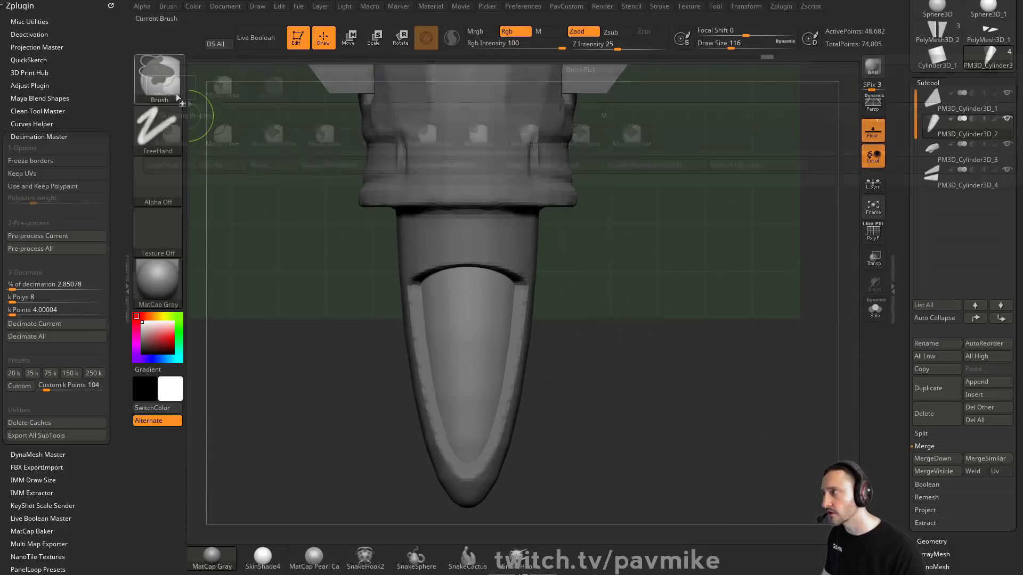
left_click(223, 90, "ctrl")
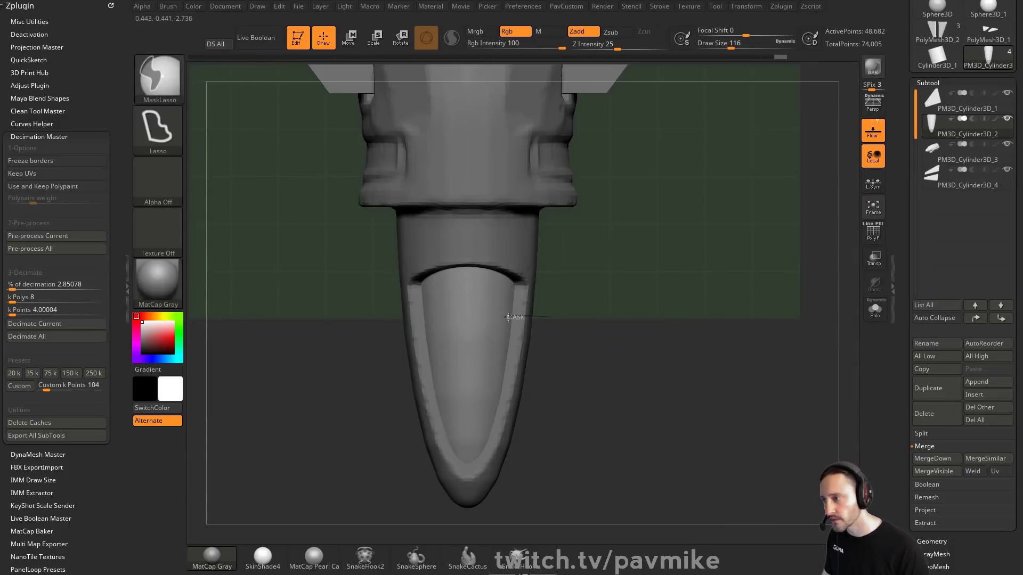
left_click(644, 340, "ctrl")
key("w")
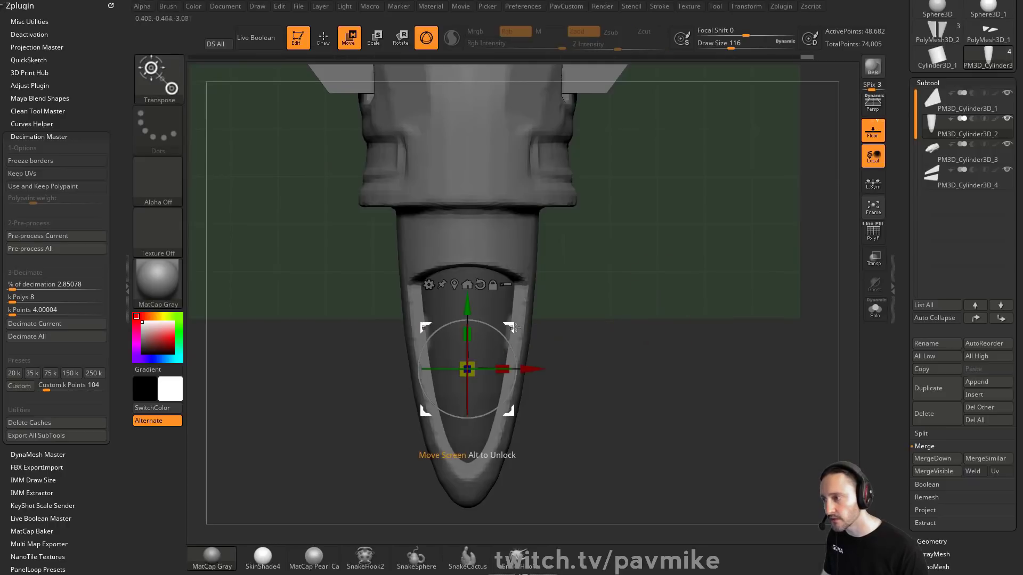
left_click(509, 316, "alt")
mouse_move(550, 274)
left_mouse_down()
mouse_move(569, 283)
mouse_move(561, 273)
left_mouse_up()
left_click_drag(693, 277, 721, 306, "ctrl")
key("q")
mouse_move(720, 306)
left_mouse_down()
mouse_move(717, 272)
mouse_move(623, 235)
left_mouse_up()
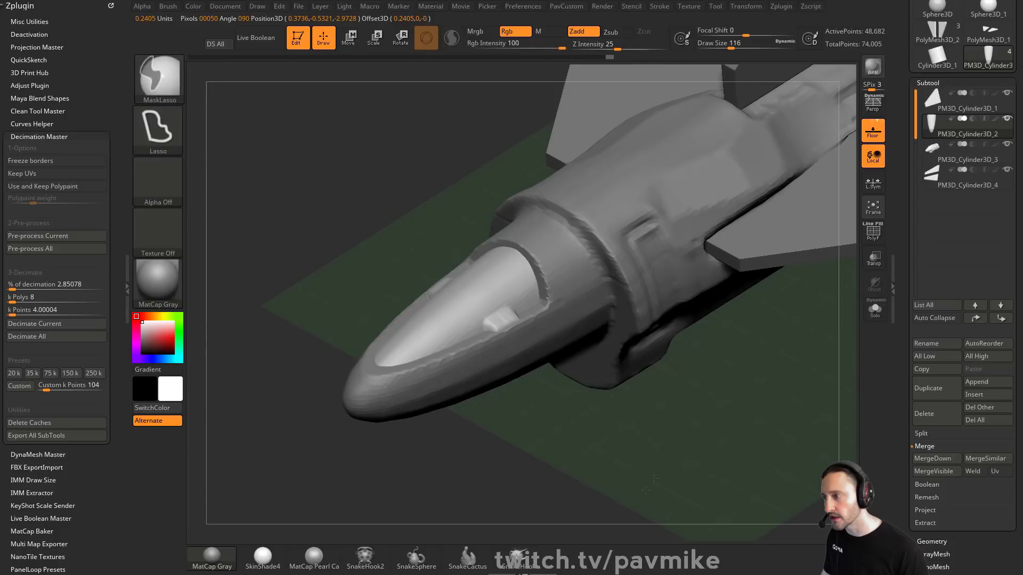
Step: Select the tail fin subtool and insert multiple edge loops across it with the ZModeler brush
left_click_drag(639, 426, 666, 458, "ctrl")
left_click_drag(661, 458, 632, 434, "alt")
left_click_drag(746, 406, 685, 446, "alt")
left_click(603, 332, "alt")
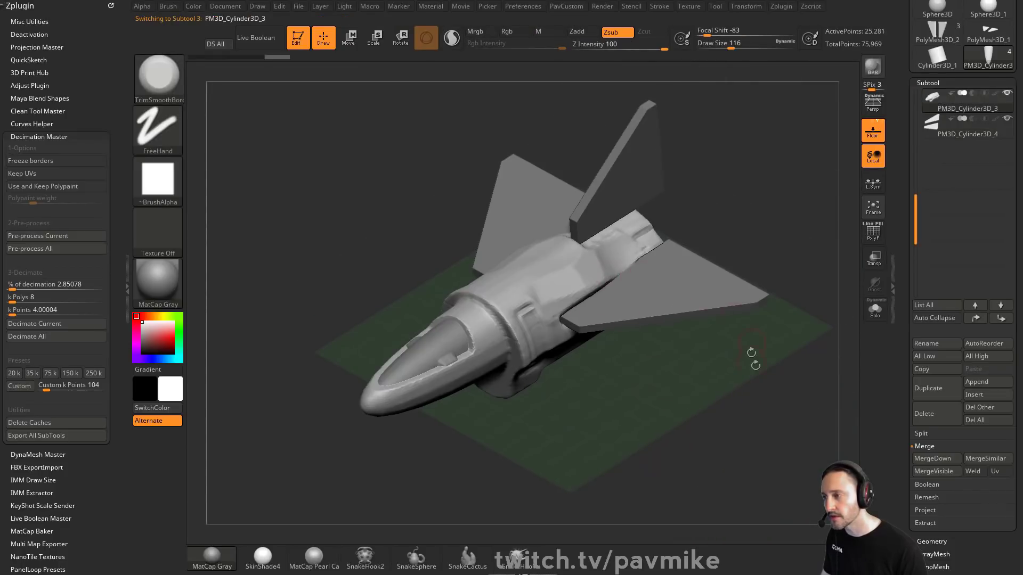
left_click_drag(754, 362, 714, 316)
left_click(711, 309, "alt")
left_click_drag(813, 293, 724, 237, "alt")
left_click(546, 342, "alt")
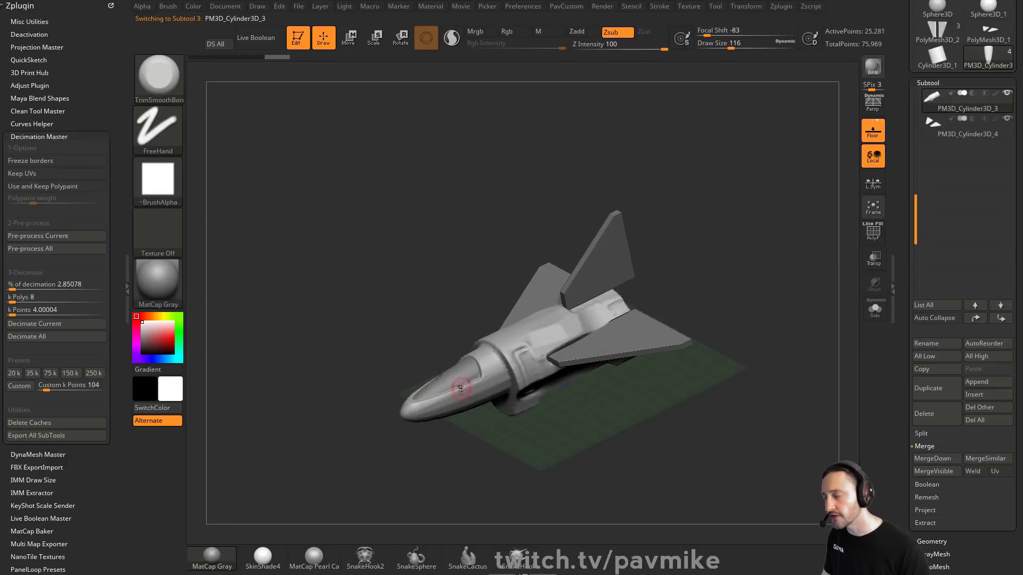
left_click(611, 259, "alt")
left_click(680, 336, "alt")
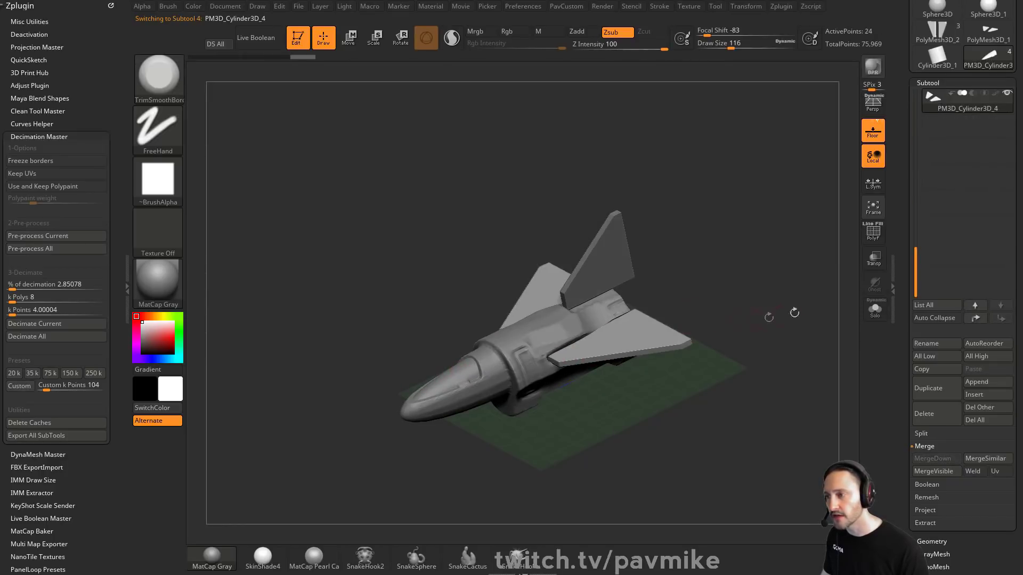
key("shift+f")
left_click(638, 267, "alt")
left_click_drag(736, 236, 744, 280)
key("b")
key("z")
key("m")
key("space")
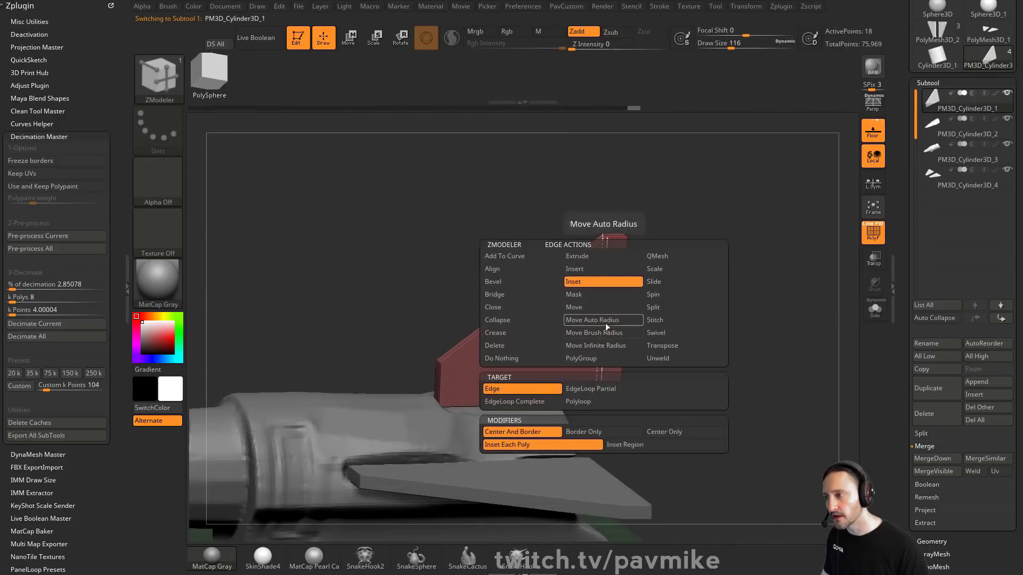
left_click(586, 269)
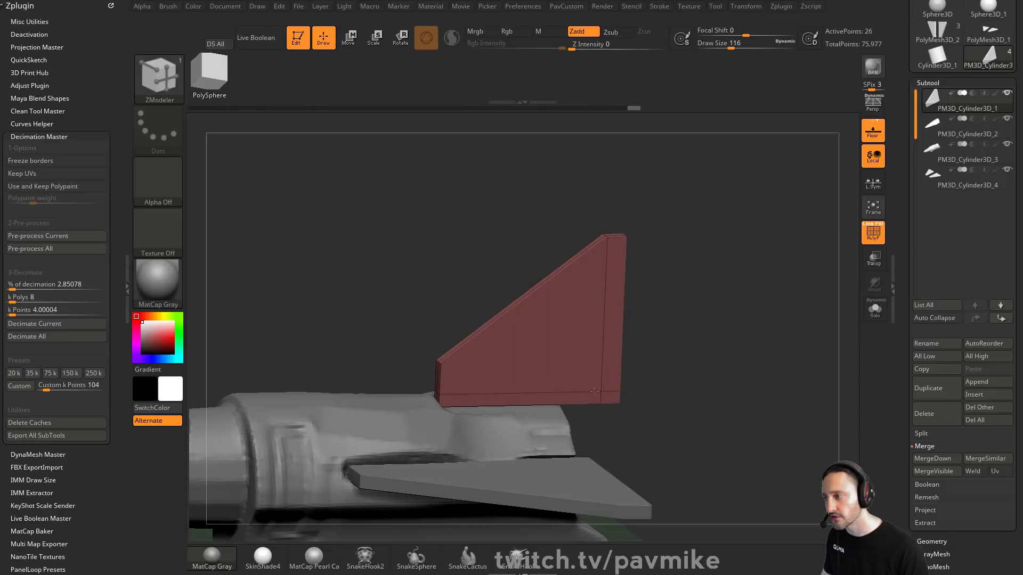
left_click_drag(717, 348, 715, 339, "alt")
key("s")
key("space")
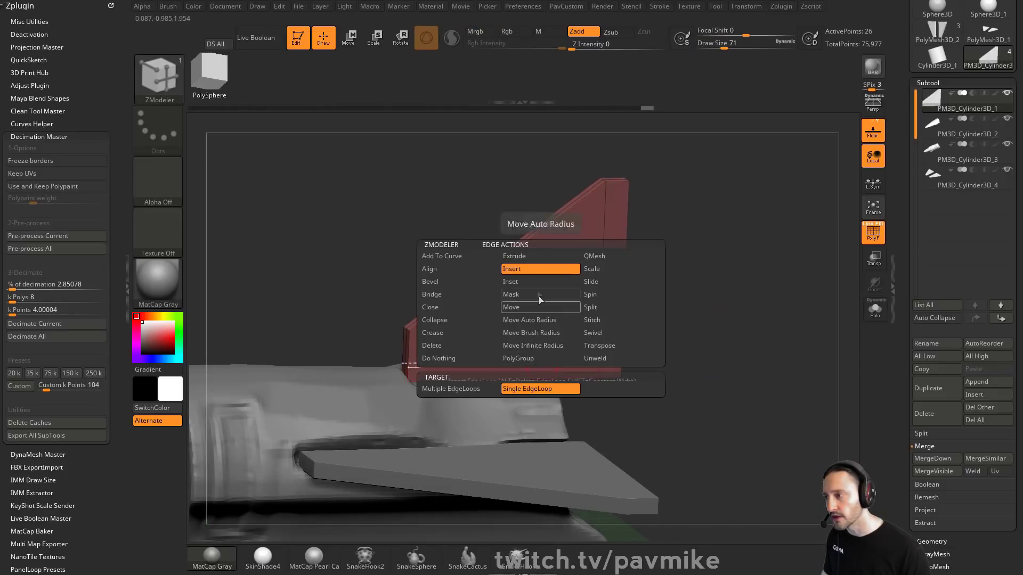
left_click(450, 389)
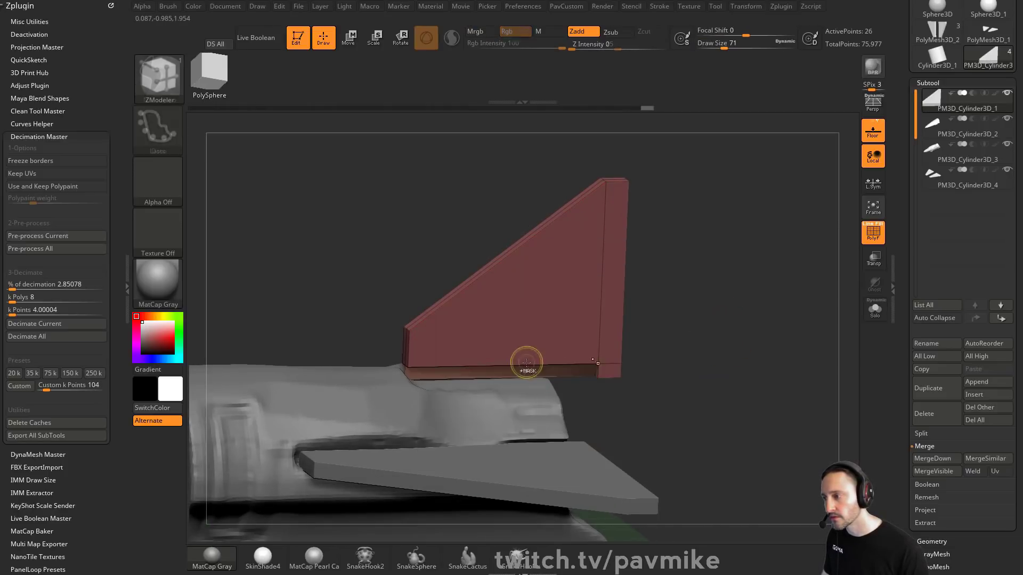
left_click_drag(525, 363, 565, 312)
left_click_drag(660, 307, 638, 305)
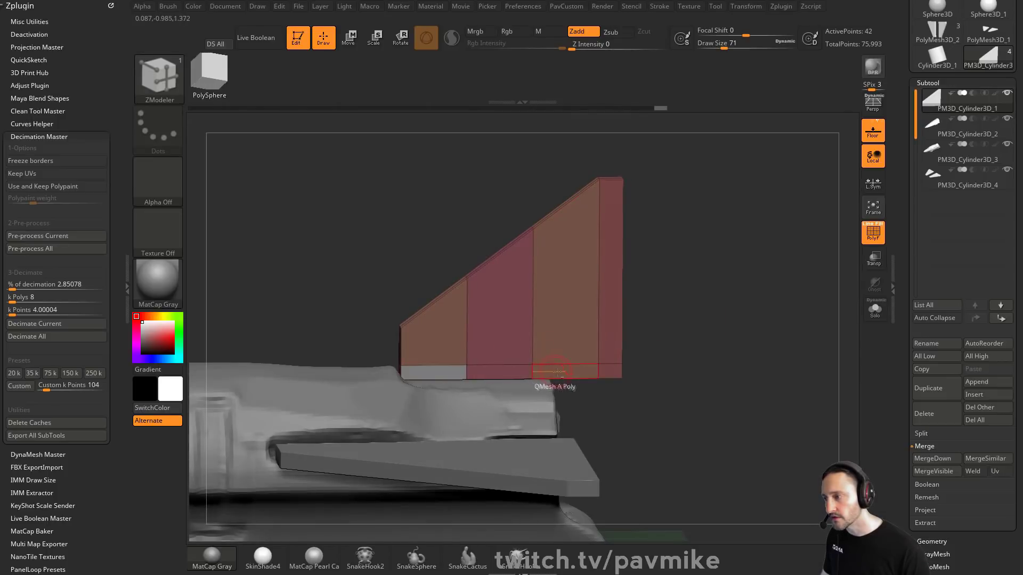
Step: Extrude mounting tabs from the fin's base polygons with QMesh and slide an edge to refine them
right_click_drag(557, 372, 663, 346)
key("space")
left_click(613, 286)
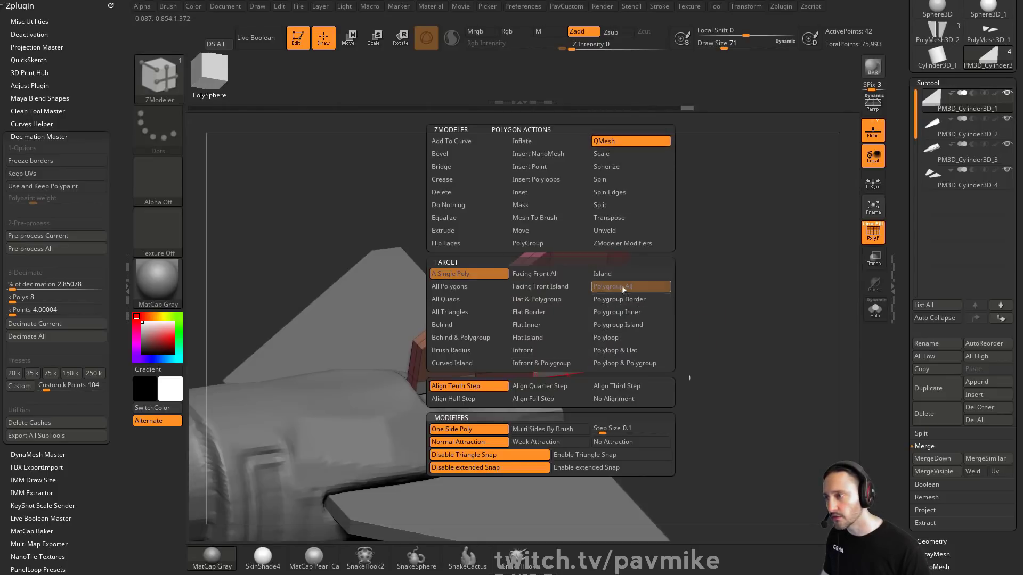
right_click_drag(596, 377, 494, 302)
key("space")
left_click(482, 281)
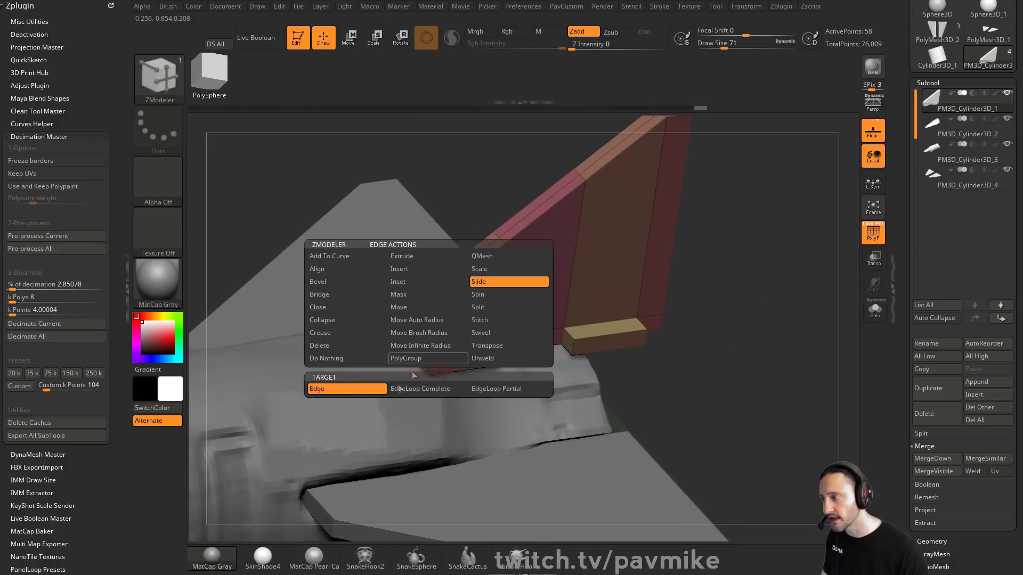
right_click_drag(691, 351, 649, 335)
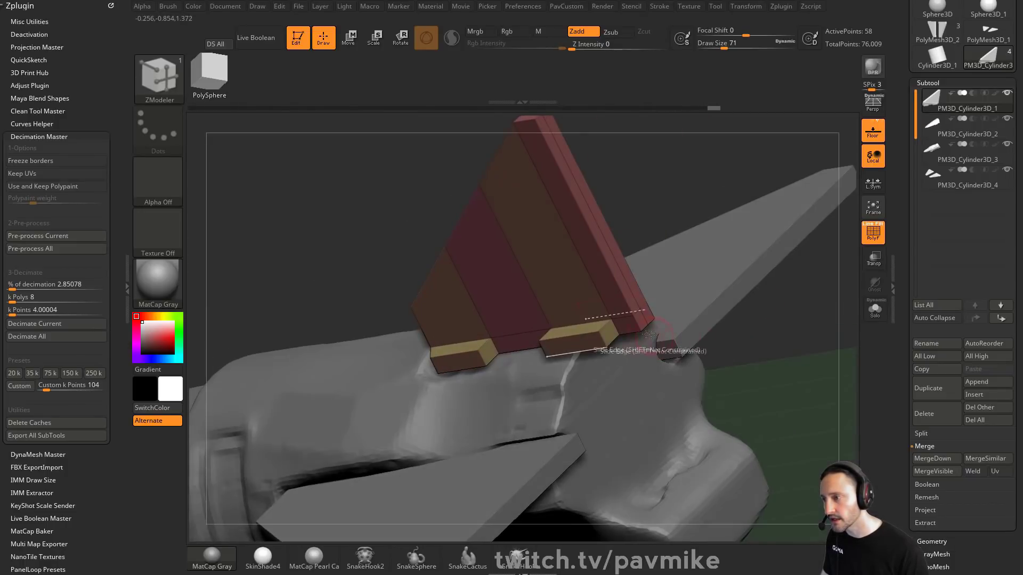
Step: Select the lower fuselage subtool and DynaMesh it at resolution 128
right_click_drag(576, 343, 666, 223)
left_click(545, 379, "alt")
left_click(597, 307, "alt")
right_click_drag(651, 343, 687, 370)
left_click(573, 377, "alt")
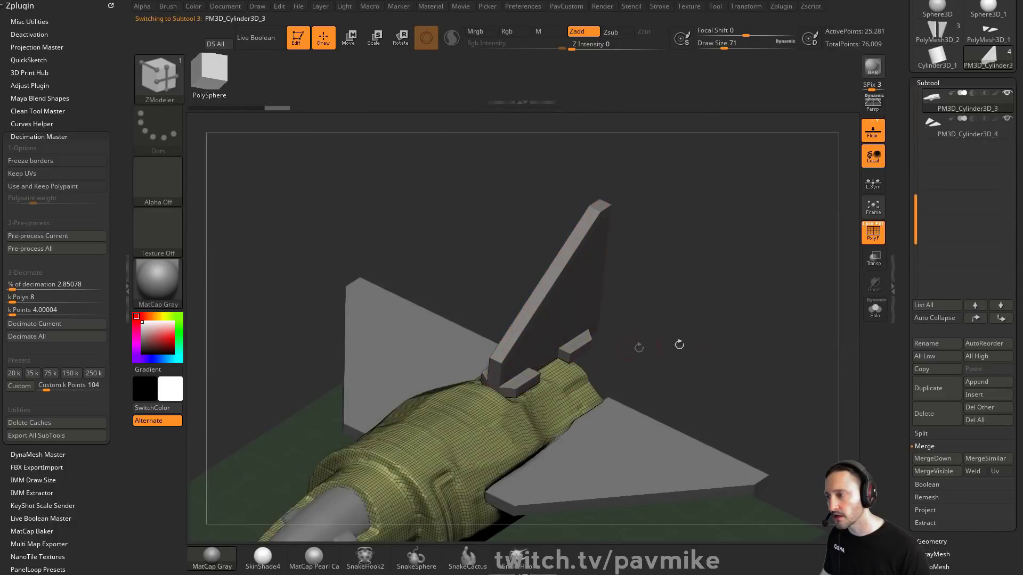
key("5")
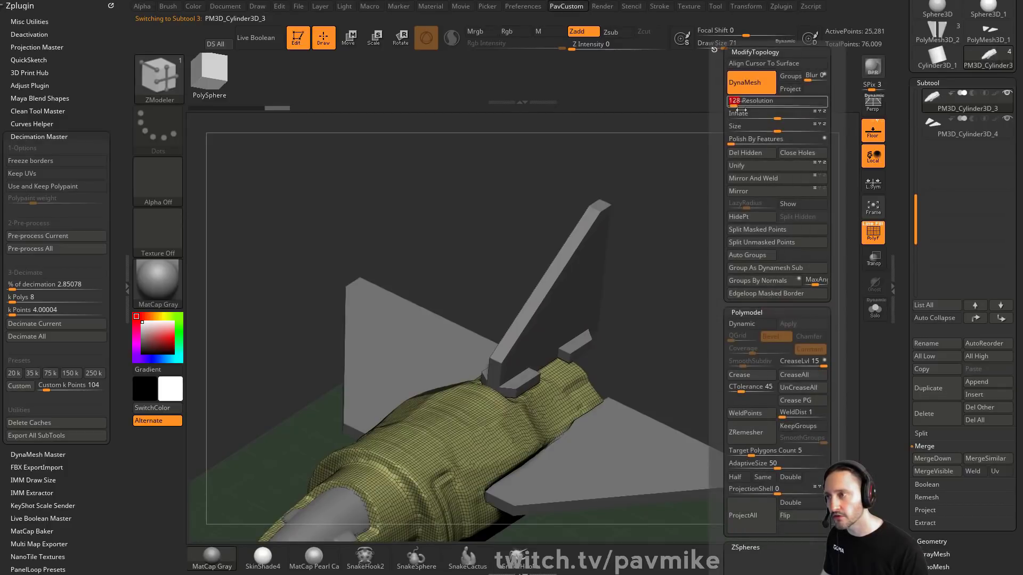
key("Return")
left_click(737, 258, "ctrl")
right_click_drag(737, 258, 845, 251)
left_click_drag(845, 251, 803, 318, "ctrl")
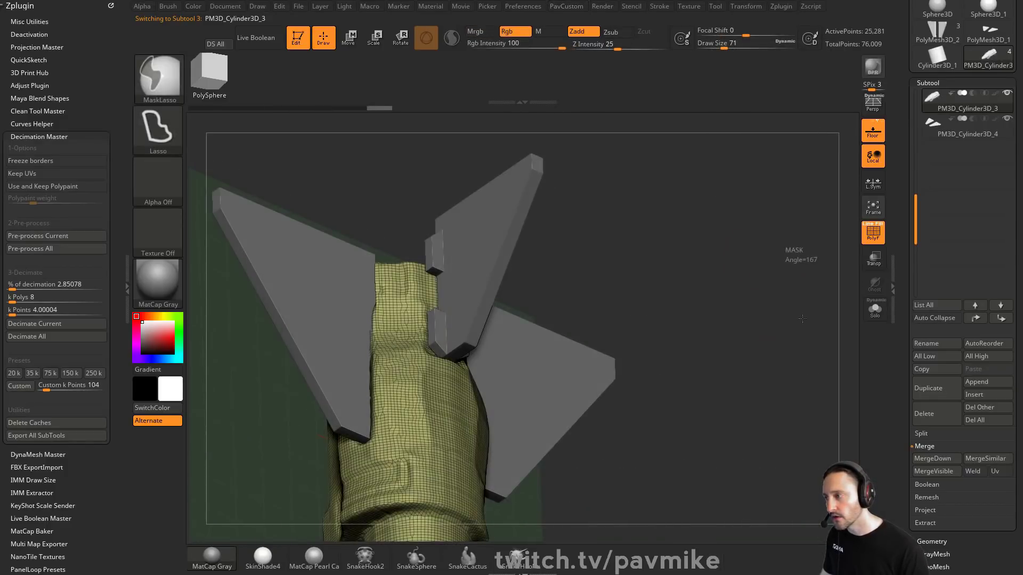
right_click_drag(802, 318, 516, 281, "shift")
mouse_move(765, 278)
right_mouse_down()
mouse_move(778, 224)
mouse_move(691, 304)
right_mouse_up()
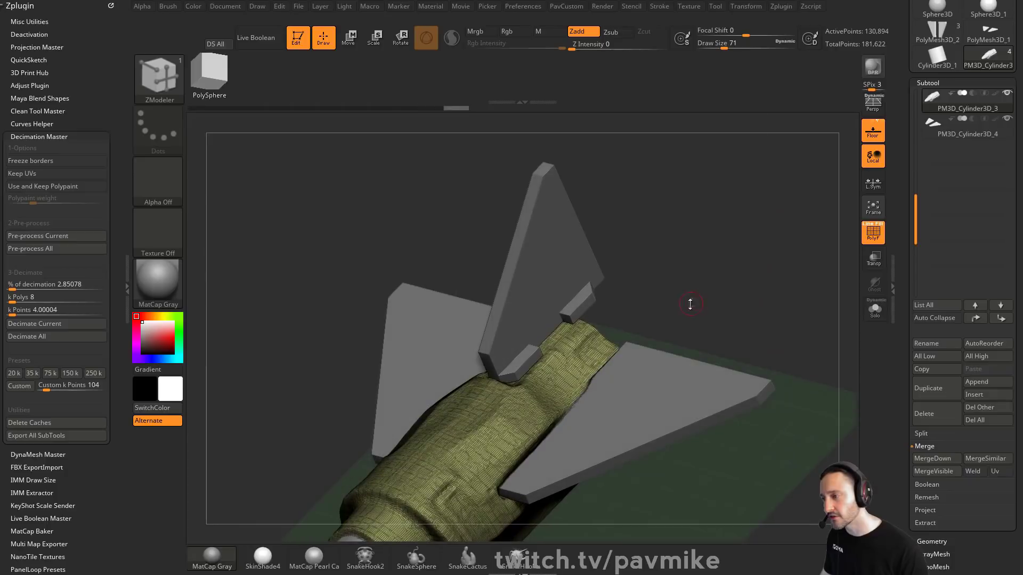
key("space")
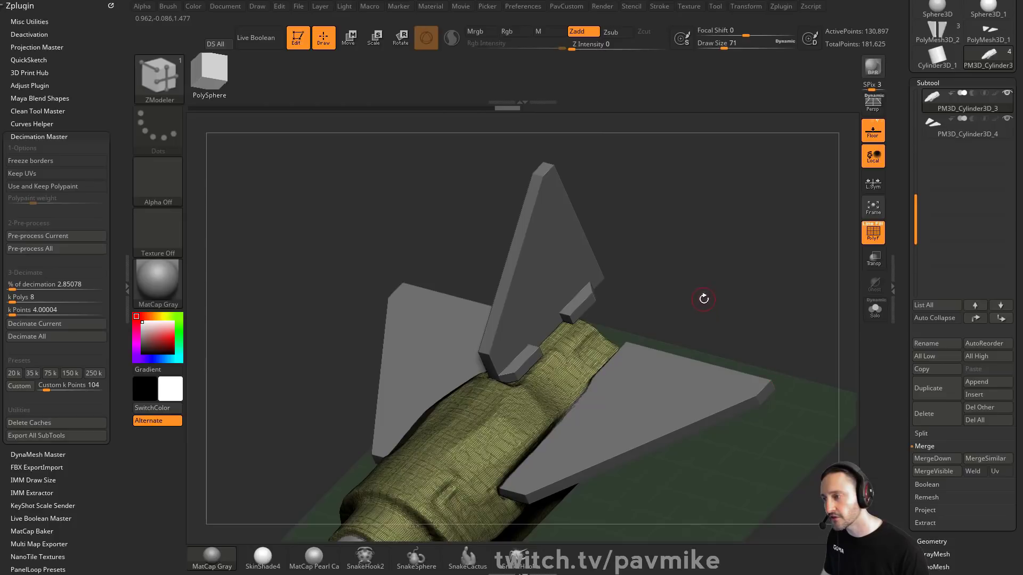
key("space")
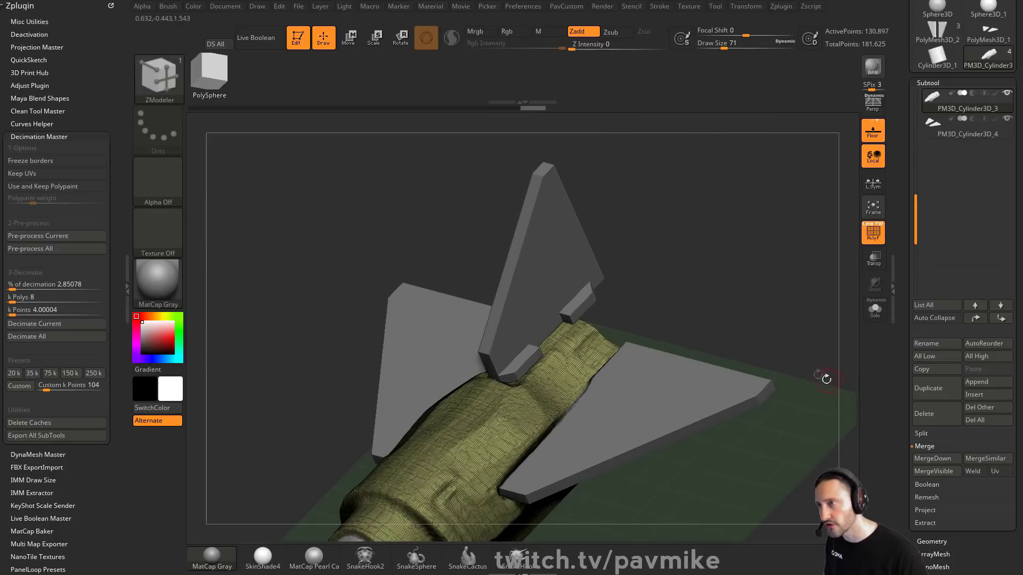
key("b")
key("s")
key("t")
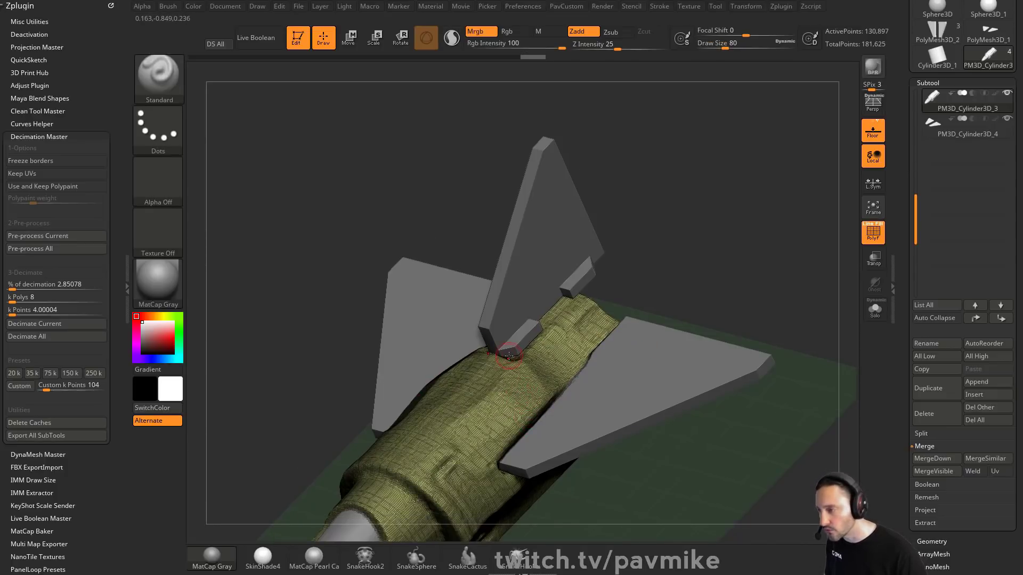
mouse_move(701, 262)
left_mouse_down()
mouse_move(747, 254)
mouse_move(624, 200)
left_mouse_up()
key("ctrl")
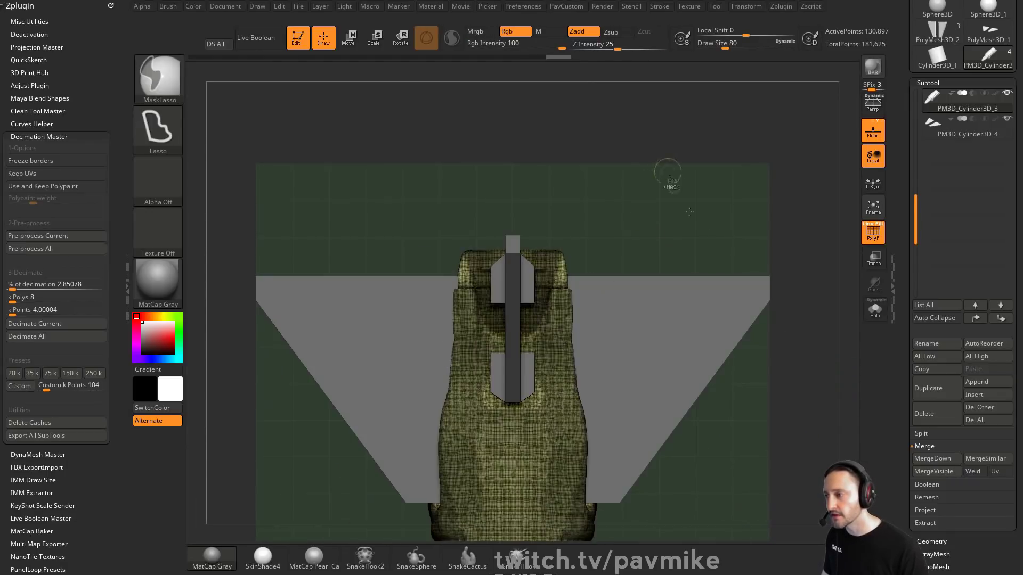
left_click(178, 90)
left_click(273, 85)
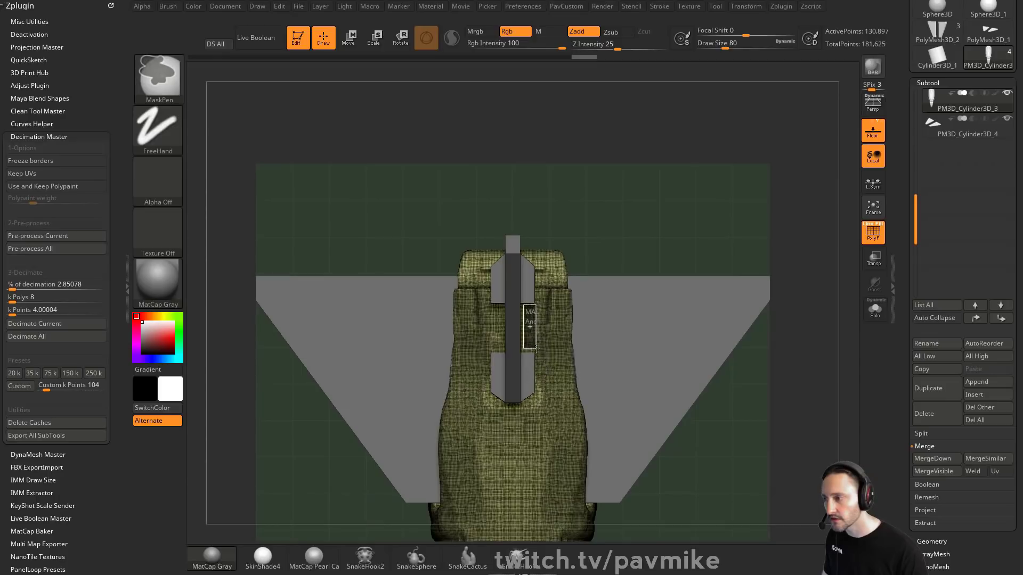
Step: Move the lower fuselage subtool down slightly with the Gizmo in side view
left_click_drag(538, 349, 538, 350, "ctrl")
left_click_drag(788, 298, 698, 219)
left_click(698, 219, "ctrl")
left_click(875, 309)
left_click_drag(795, 319, 433, 351)
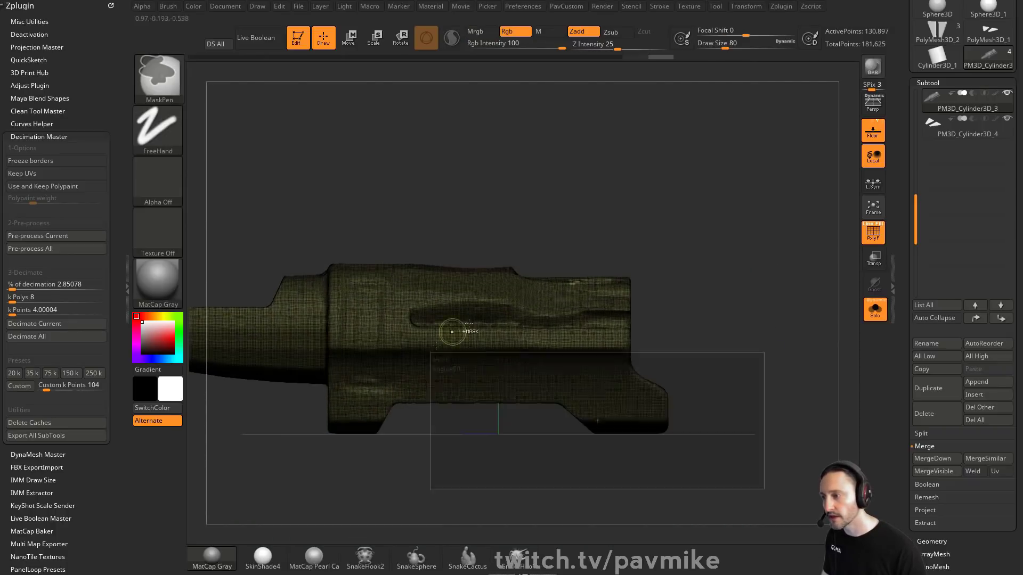
left_click_drag(696, 234, 774, 233)
key("w")
left_click(878, 320)
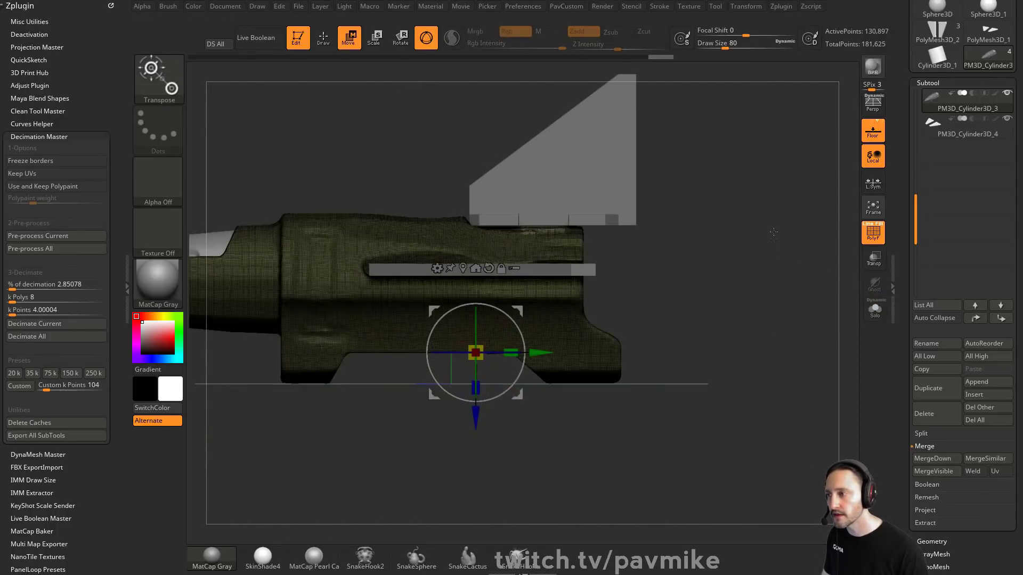
left_click_drag(518, 311, 517, 296)
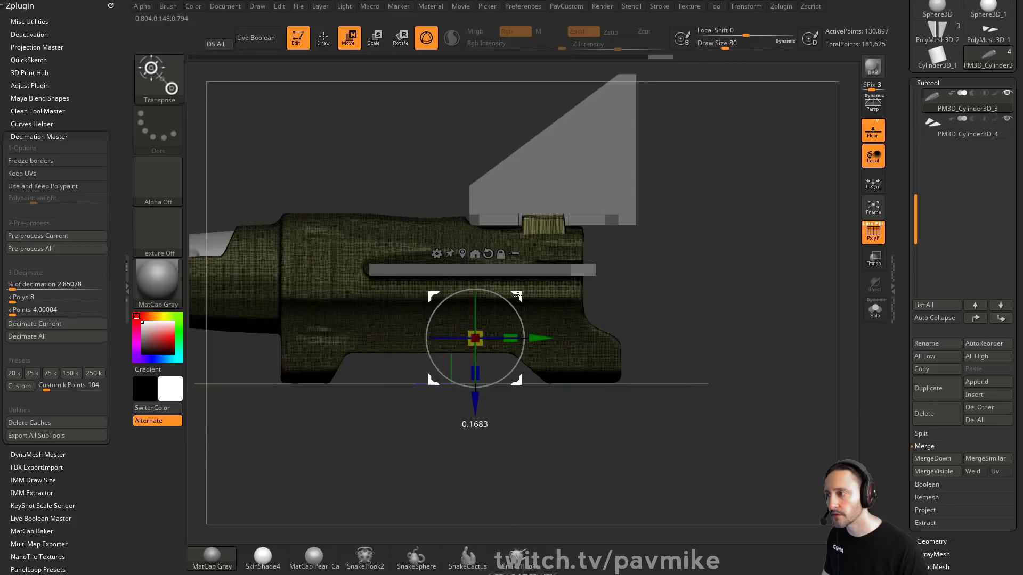
left_click_drag(710, 235, 764, 252, "ctrl")
left_click_drag(792, 240, 810, 301, "ctrl")
Step: Slice across the fuselage's front at an angle with the SliceCurve brush
key("q")
left_click_drag(642, 187, 646, 239)
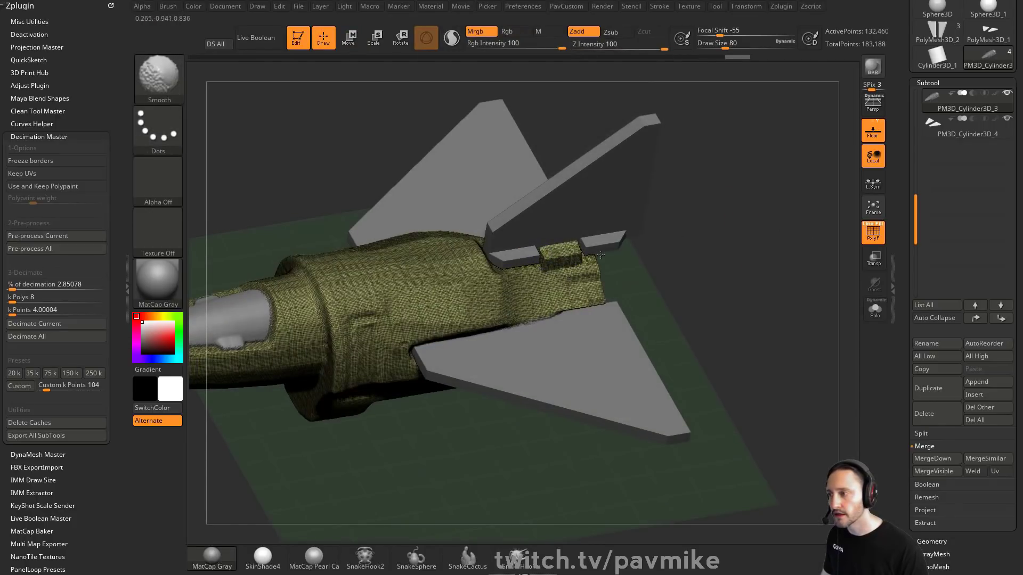
left_click(875, 310)
left_click_drag(797, 293, 725, 263, "shift")
left_click_drag(311, 173, 369, 189, "alt")
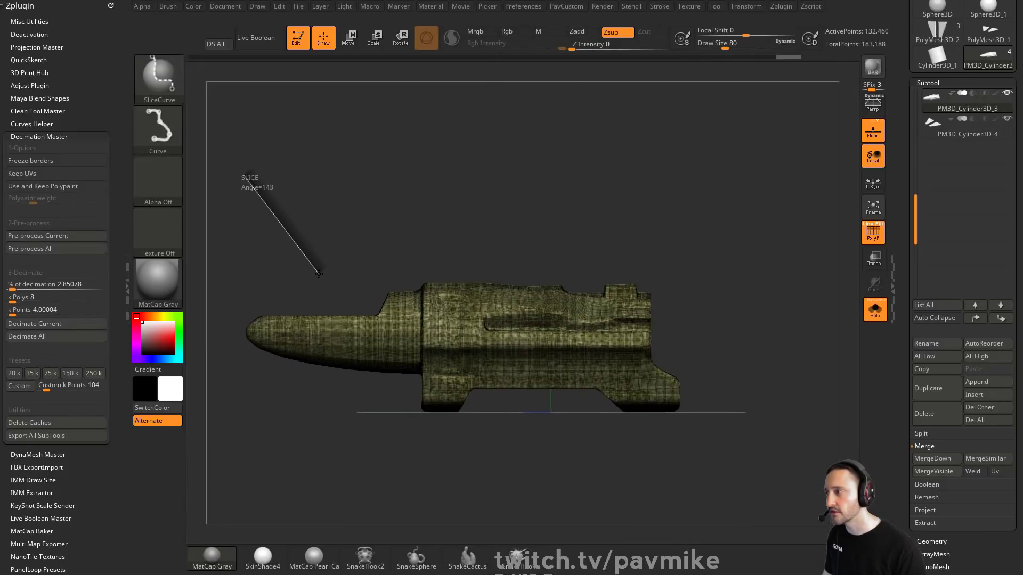
mouse_move(319, 273)
left_mouse_down("ctrl+shift")
mouse_move(338, 373)
mouse_move(421, 440)
mouse_move(574, 462)
left_mouse_up("ctrl+shift")
mouse_move(722, 286)
left_mouse_down()
mouse_move(762, 298)
mouse_move(771, 333)
left_mouse_up()
left_click_drag(609, 233, 650, 327, "ctrl+shift")
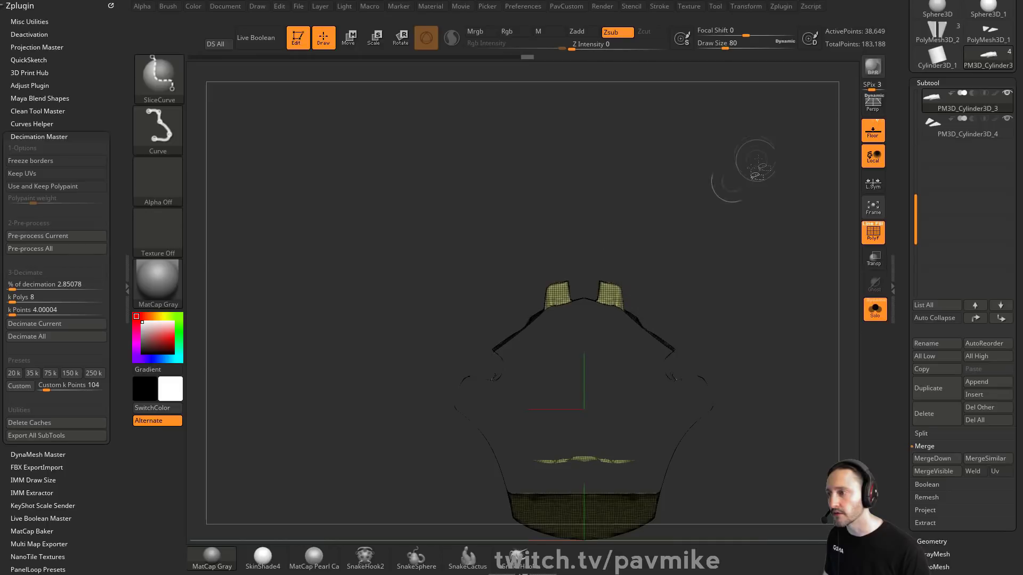
Step: Inspect the sliced fuselage from several angles, isolated and with all subtools
left_click(176, 87, "ctrl+shift")
left_click(176, 89, "ctrl+shift")
mouse_move(604, 250)
left_mouse_down("ctrl+shift")
mouse_move(639, 323)
mouse_move(651, 320)
left_mouse_up("ctrl+shift")
left_click_drag(765, 315, 744, 235)
left_click_drag(776, 297, 735, 265)
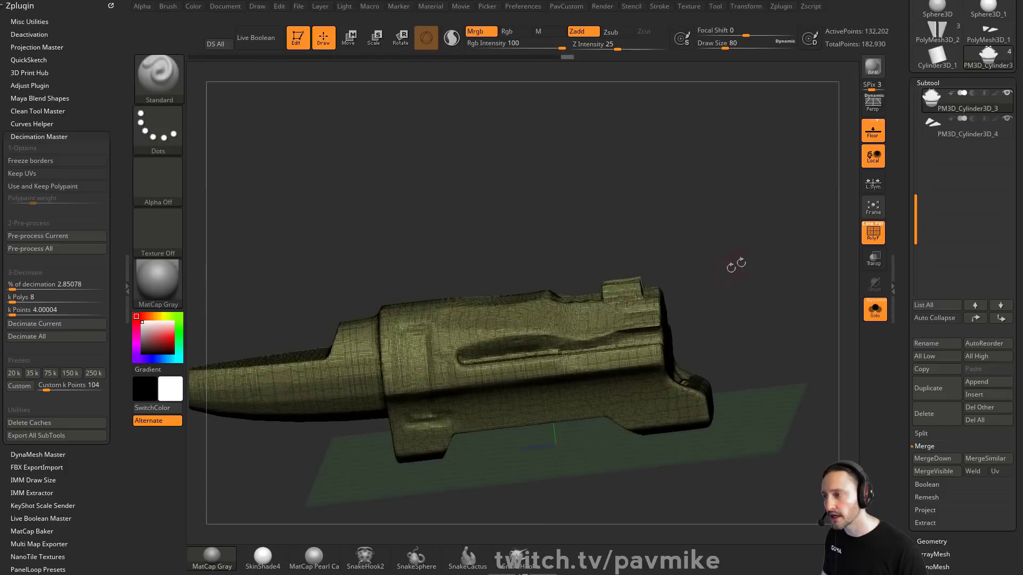
left_click(875, 310)
mouse_move(800, 252)
left_mouse_down()
mouse_move(831, 283)
mouse_move(751, 317)
mouse_move(779, 295)
mouse_move(752, 304)
mouse_move(731, 285)
mouse_move(623, 251)
mouse_move(792, 231)
mouse_move(792, 258)
mouse_move(719, 224)
mouse_move(754, 230)
left_mouse_up()
left_click(873, 234)
Step: Insert a Cylinder16 mesh at the fuselage's rear and split it into its own subtool
key("m")
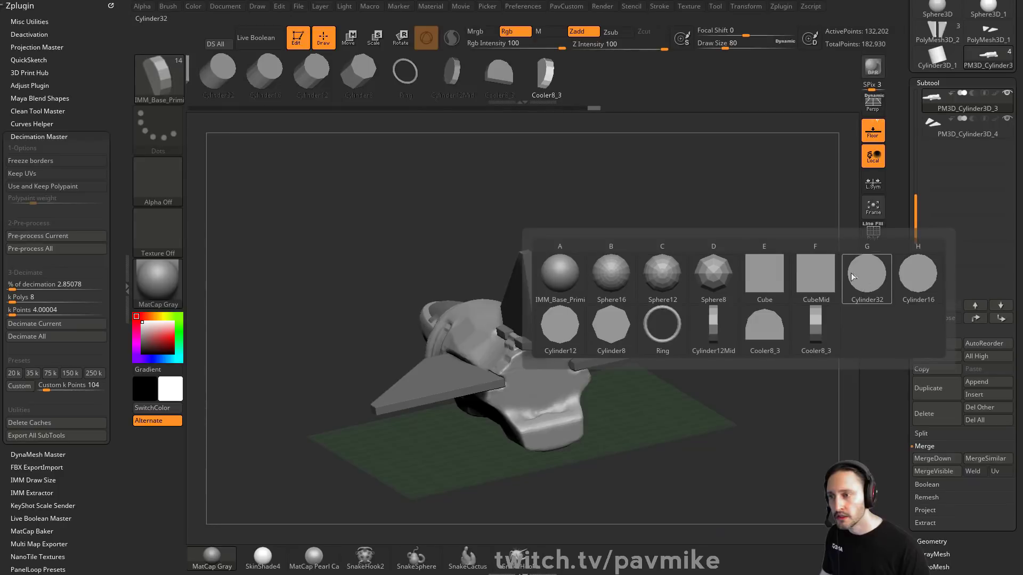
left_click(916, 268)
left_click_drag(751, 272, 709, 291, "shift")
left_click_drag(521, 379, 521, 414)
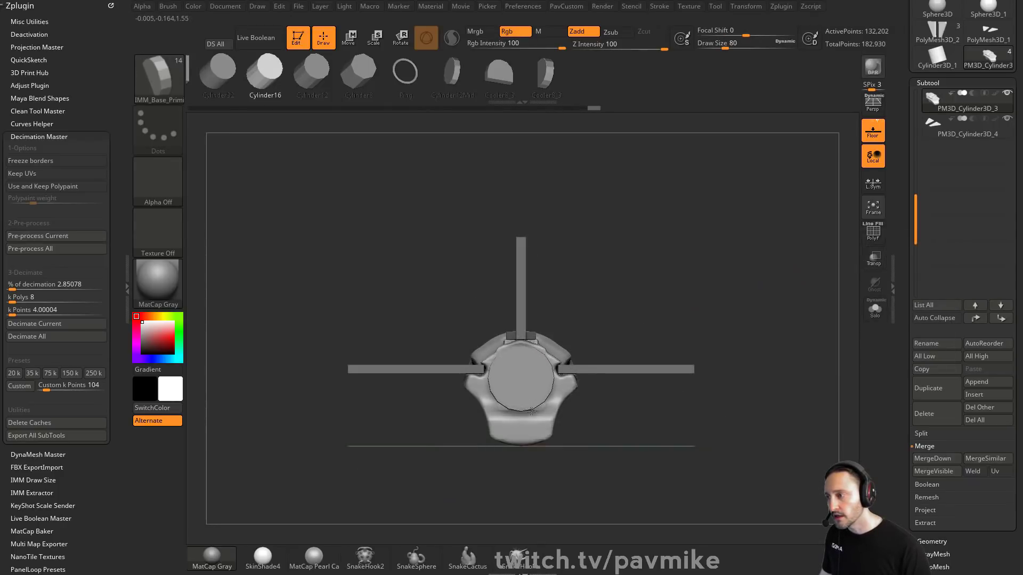
left_click_drag(623, 331, 744, 315)
key("1")
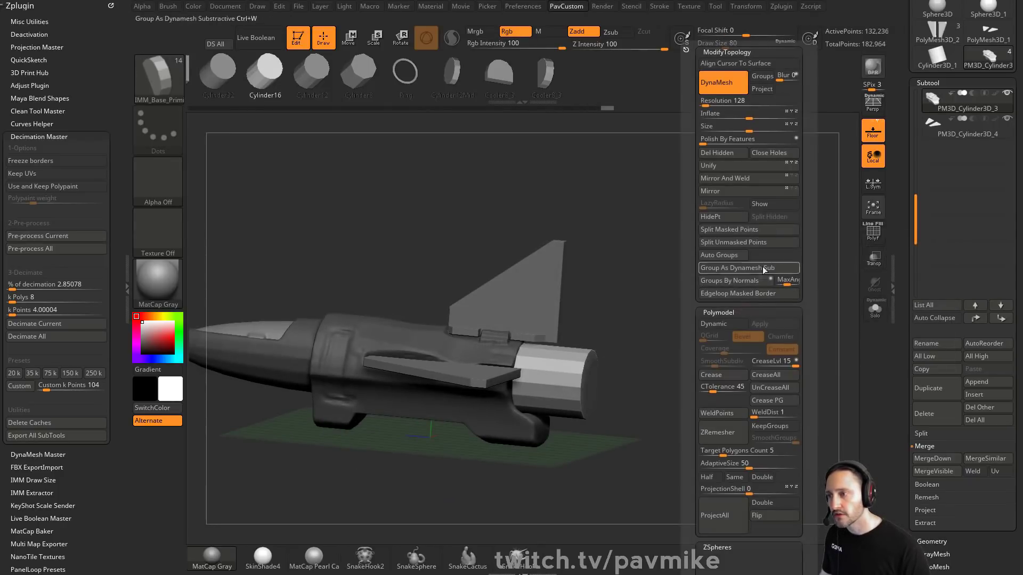
left_click(749, 242)
left_click_drag(676, 299, 805, 272)
left_click(602, 334, "alt")
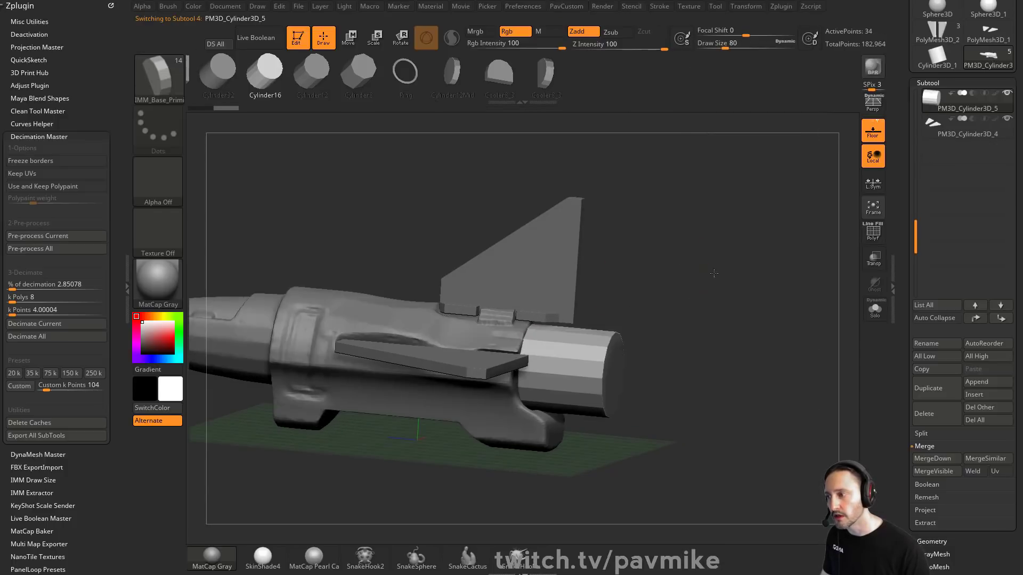
Step: Taper the new cylinder toward its rear end with the Gizmo Taper deformer
key("space")
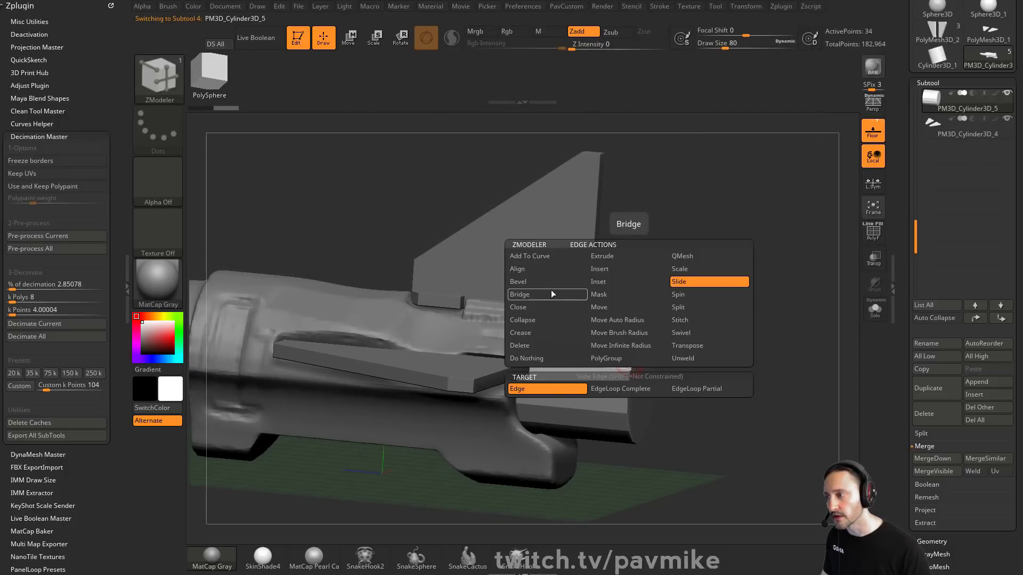
key("shift+f")
left_click_drag(760, 259, 665, 292)
key("w")
left_click(472, 279)
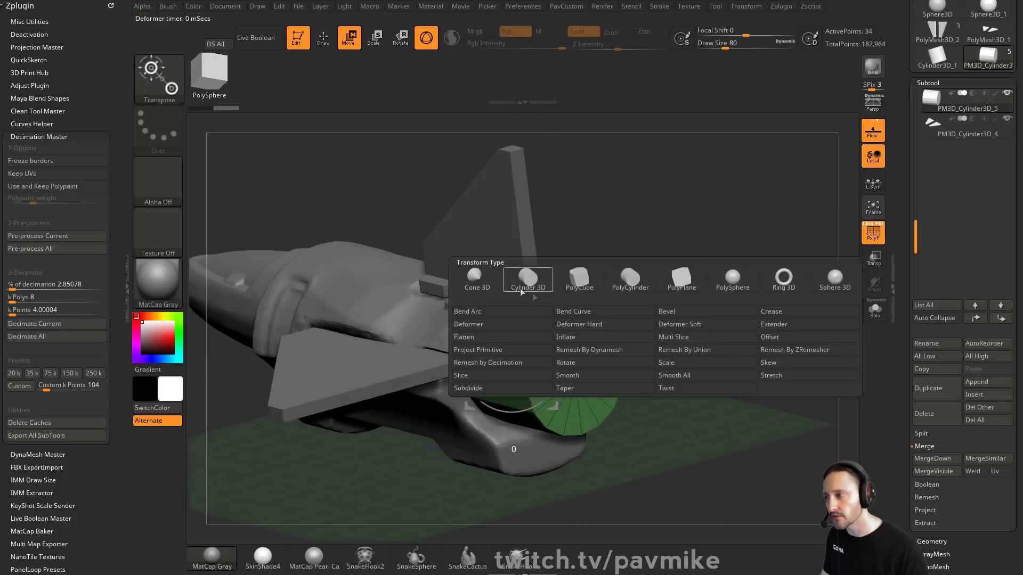
left_click(598, 391)
left_click_drag(730, 317, 752, 311)
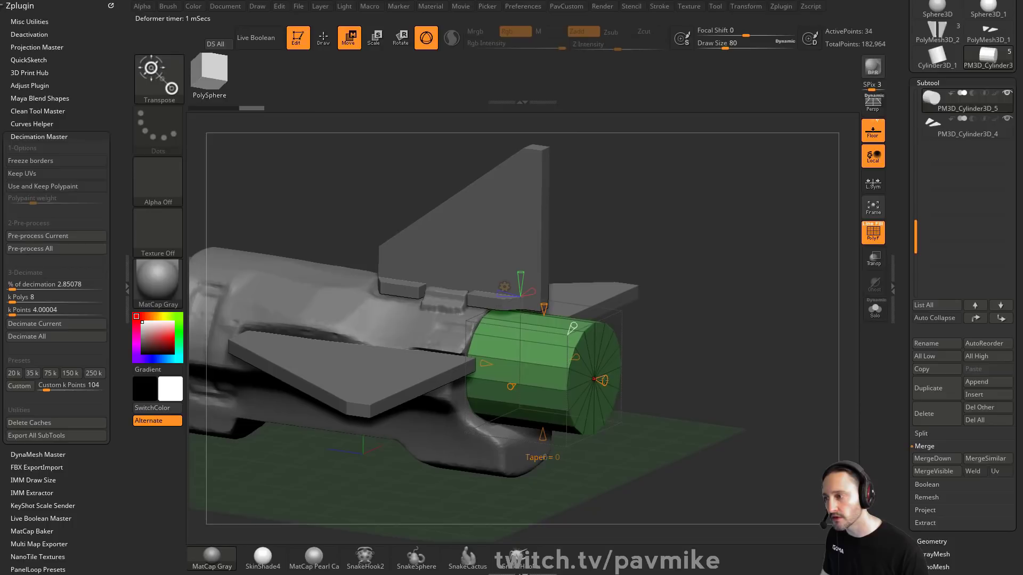
left_click_drag(603, 380, 573, 378)
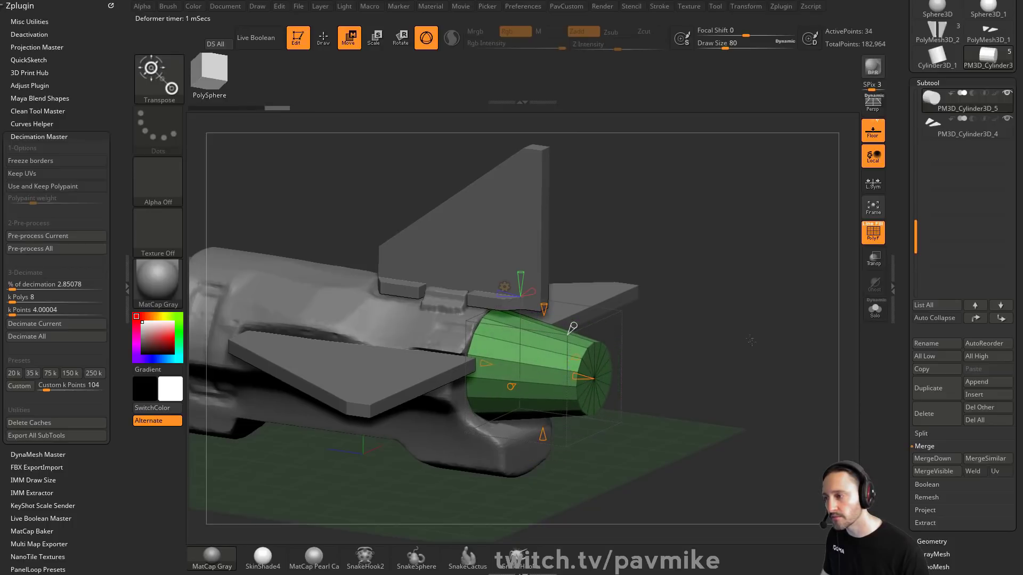
Step: Isolate the cylinder and polygroup it by face normals
key("q")
key("ctrl+shift+s")
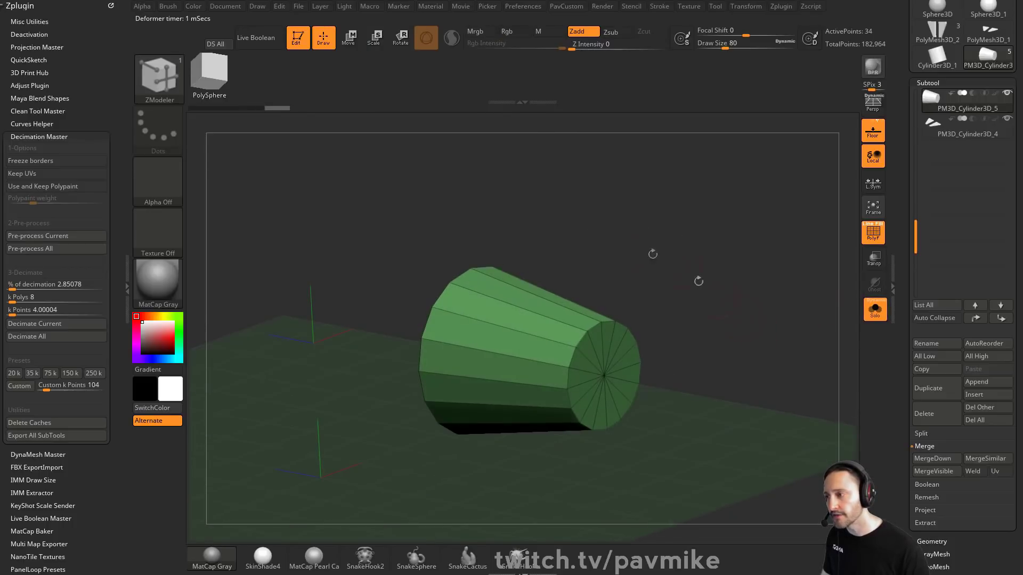
key("space")
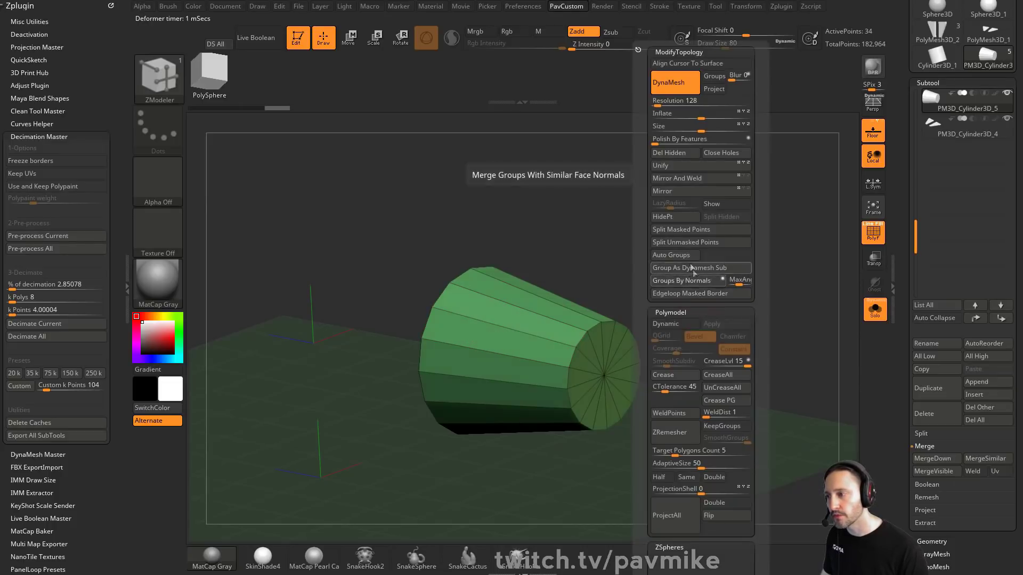
left_click(682, 281)
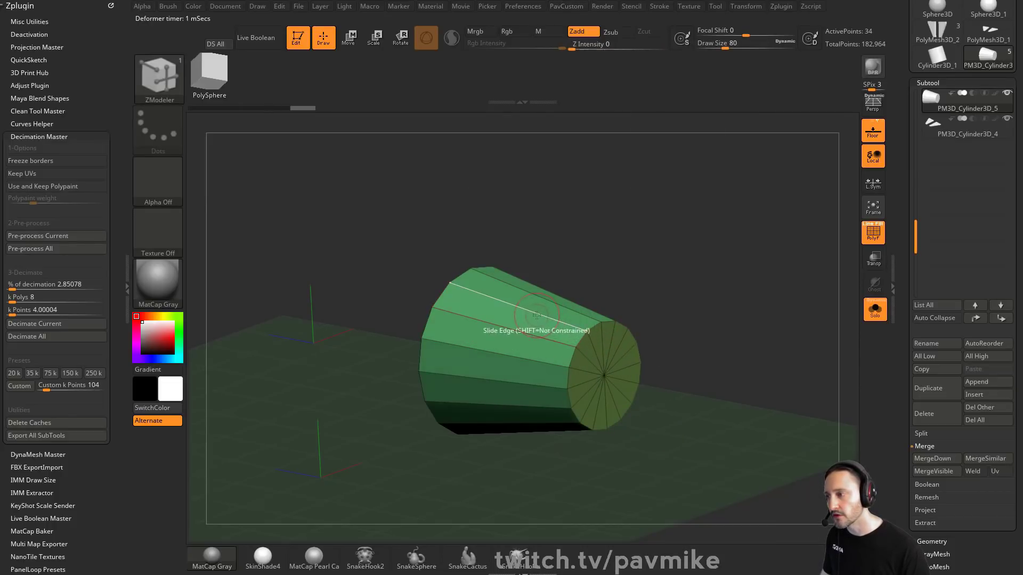
Step: Insert an edge loop around the cylinder's middle and delete its hidden end caps
key("space")
left_click(521, 272)
left_click(521, 388)
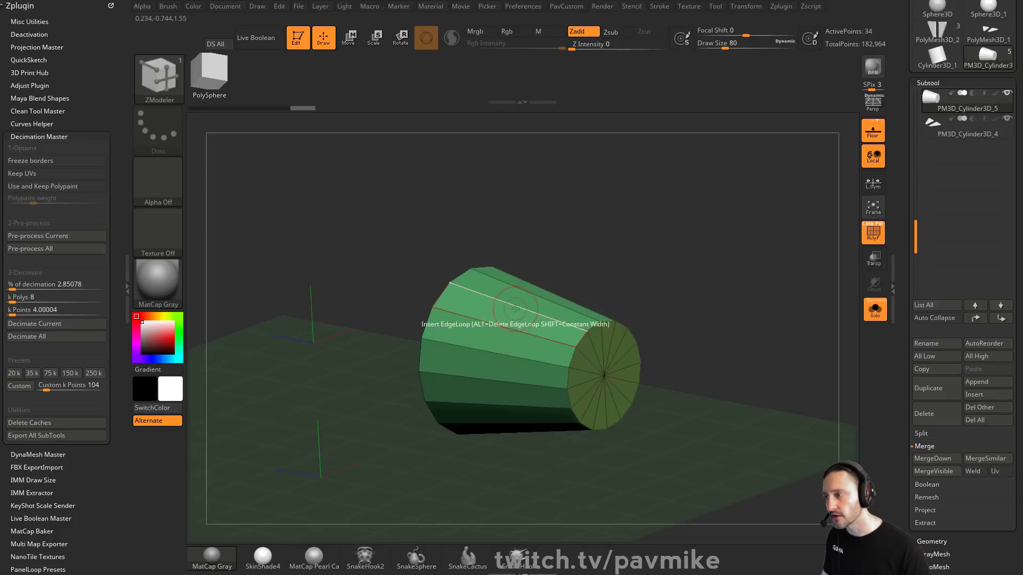
left_click(520, 307, "ctrl+shift")
key("1")
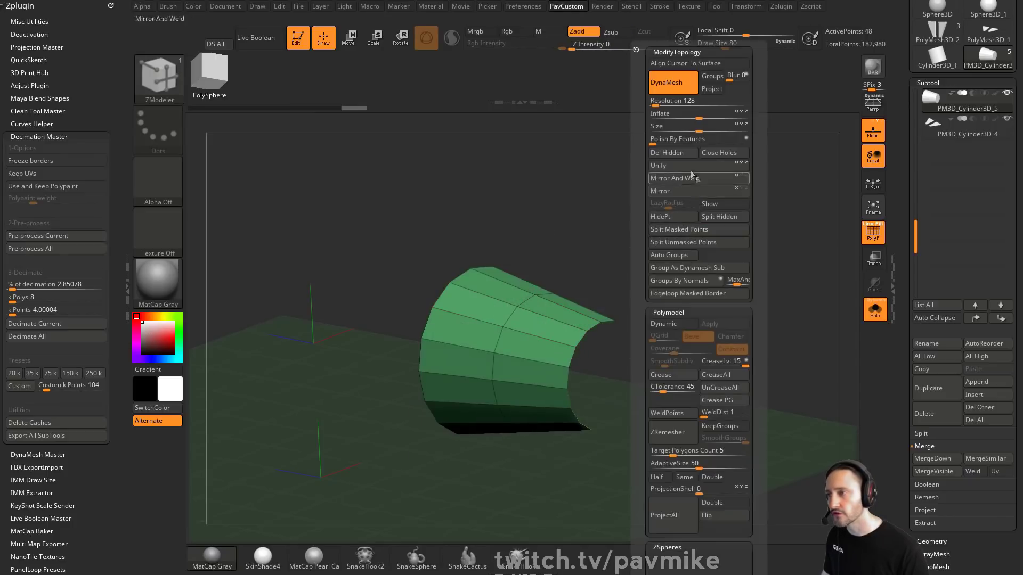
left_click(649, 153)
key("space")
left_click(644, 213)
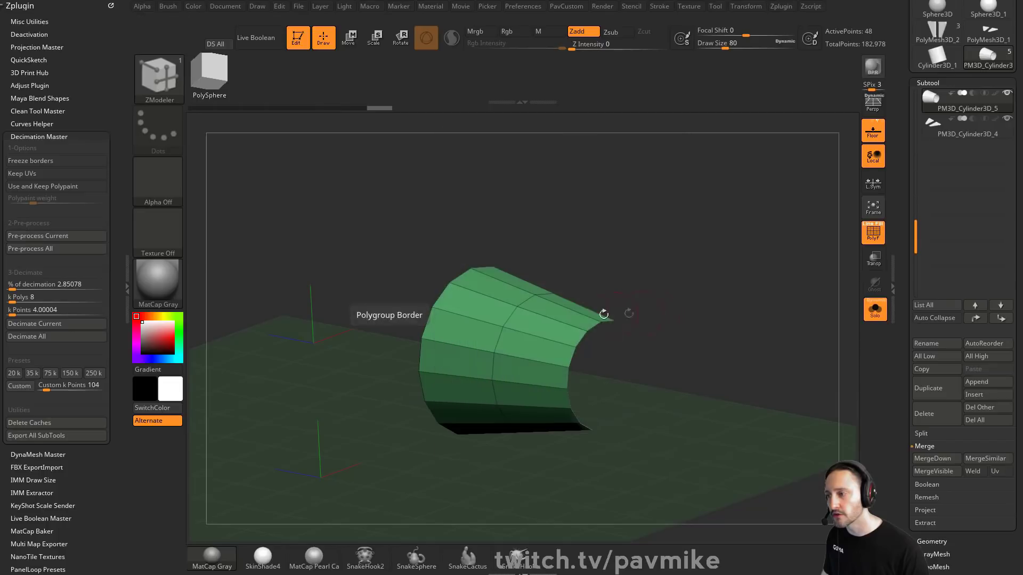
left_click_drag(603, 314, 794, 275)
key("ctrl+z")
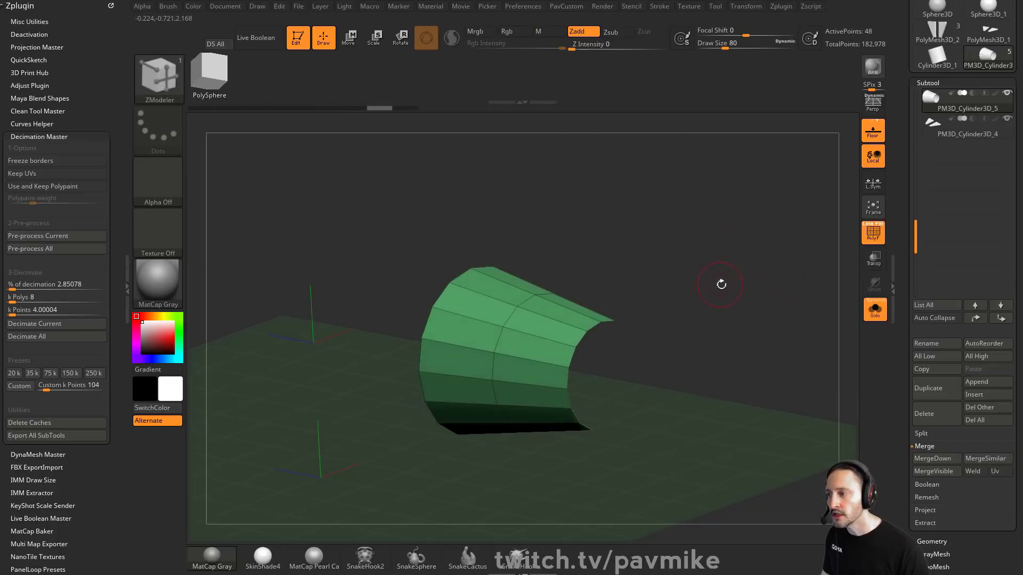
left_click_drag(722, 283, 765, 279)
key("s")
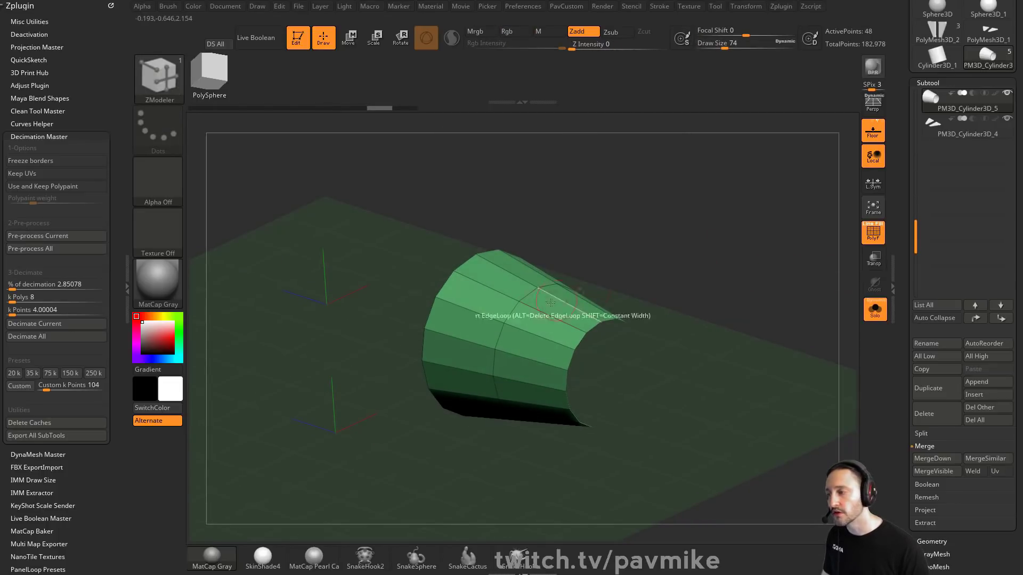
left_click_drag(534, 320, 492, 303, "alt")
mouse_move(491, 277)
left_mouse_down("alt")
mouse_move(555, 310)
mouse_move(494, 301)
mouse_move(540, 306)
left_mouse_up("alt")
key("ctrl+z")
key("ctrl+z")
key("alt")
key("alt")
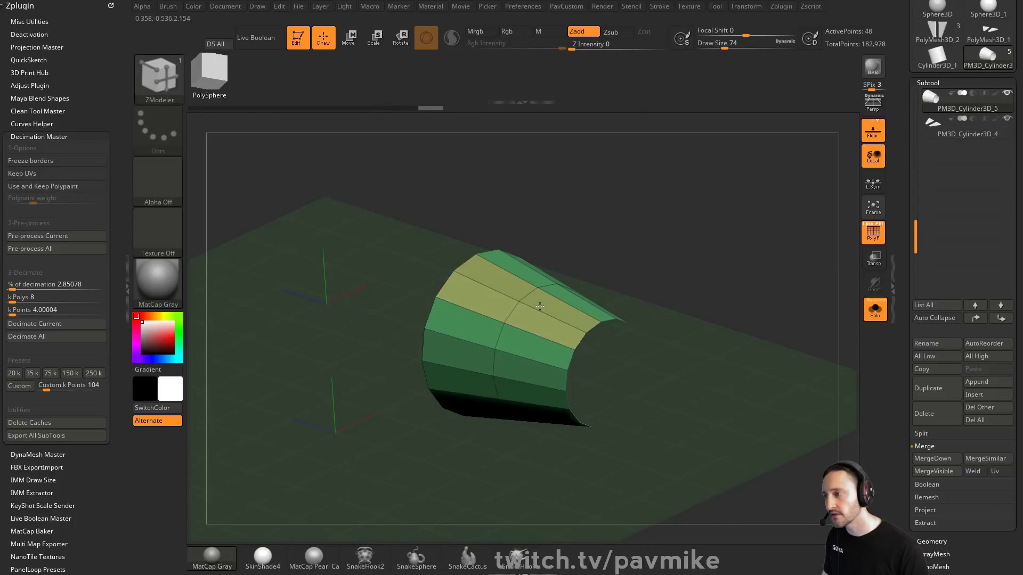
Step: Assign separate polygroups to strips of the cylinder's faces with the ZModeler PolyGroup action
left_click_drag(598, 274, 652, 275)
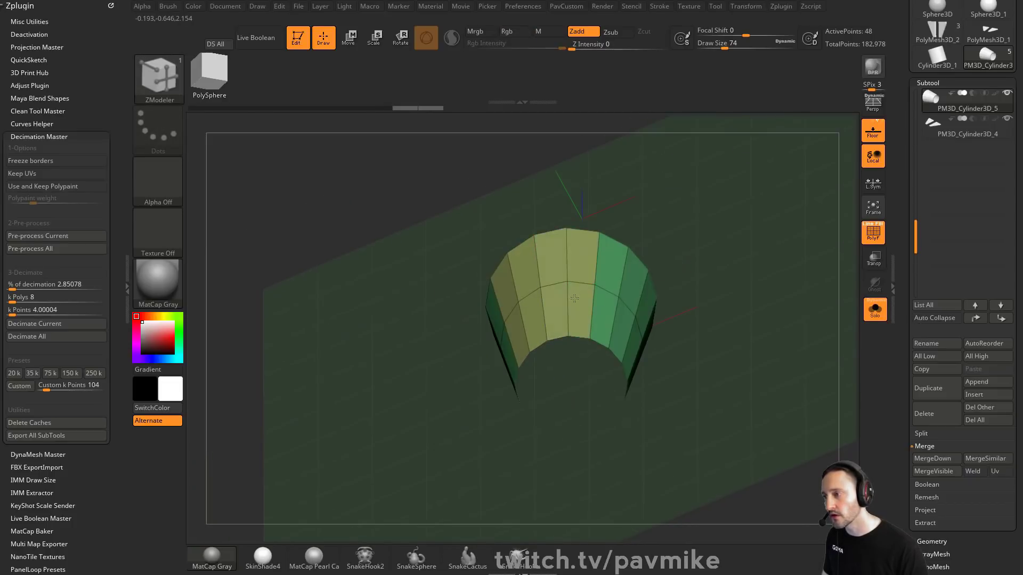
left_click_drag(724, 239, 677, 242)
left_click_drag(594, 310, 625, 315, "alt")
left_click_drag(737, 269, 650, 283)
left_click_drag(606, 309, 628, 321, "alt")
key("alt")
mouse_move(596, 421)
left_mouse_down()
mouse_move(600, 354)
mouse_move(629, 367)
mouse_move(598, 372)
left_mouse_up()
right_click_drag(598, 372, 571, 389)
left_click(591, 371, "alt")
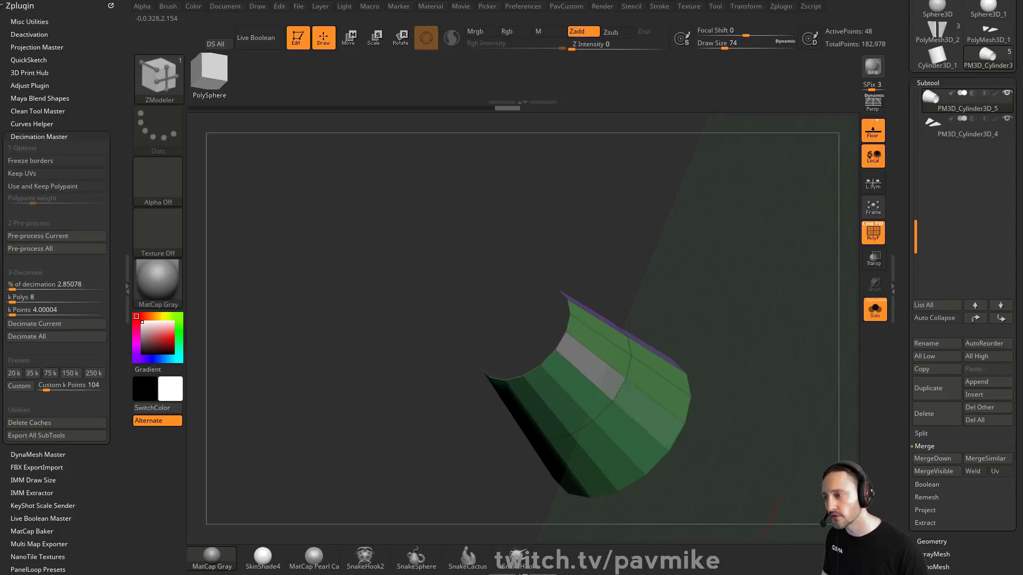
left_click(596, 393)
key("space")
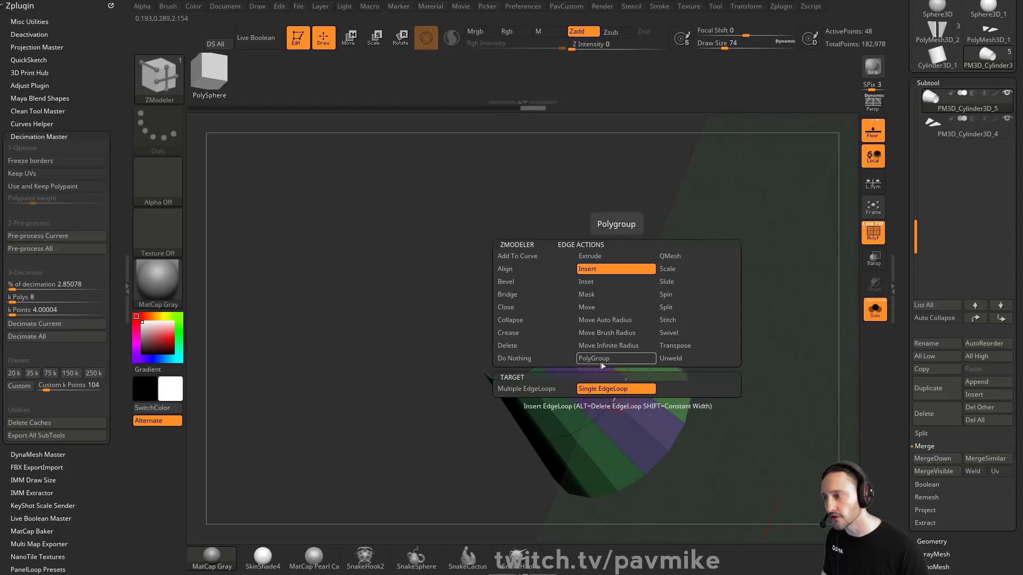
left_click_drag(708, 397, 607, 364)
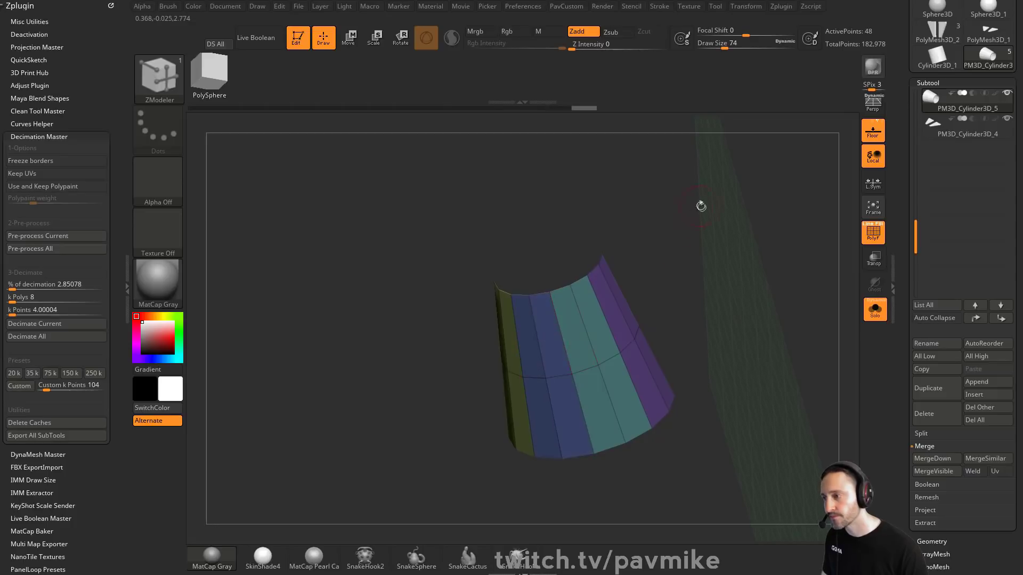
Step: Unweld the cylinder's polygroup borders
left_click_drag(698, 208, 789, 272)
left_click_drag(904, 453, 905, 290)
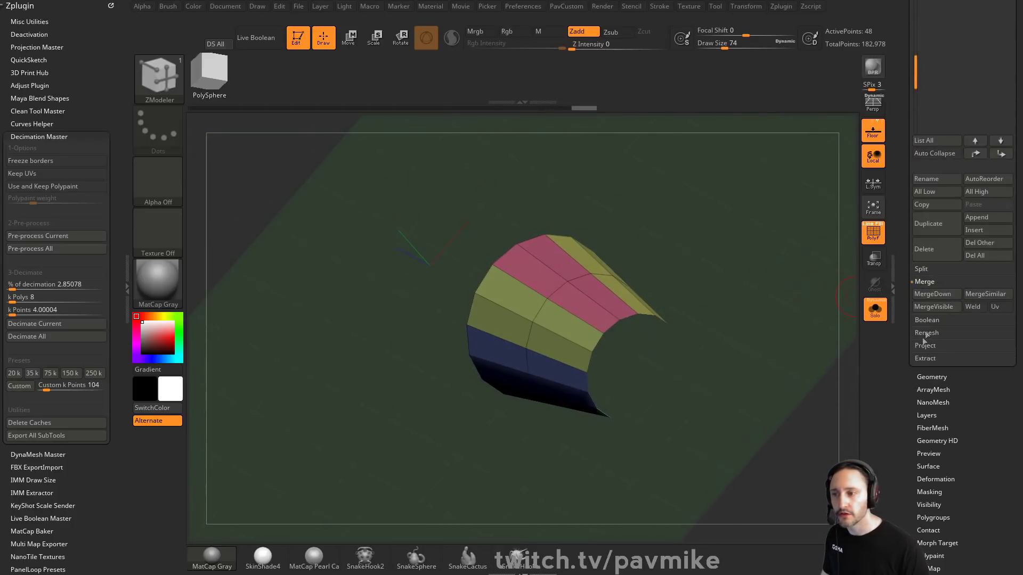
left_click(930, 378, "shift")
left_click_drag(904, 453, 904, 332)
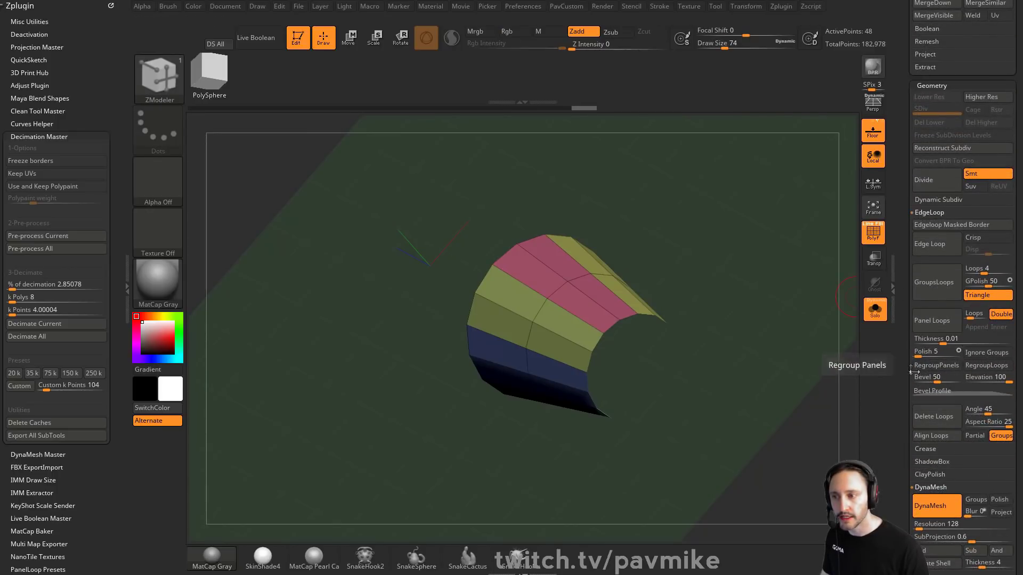
key("shift")
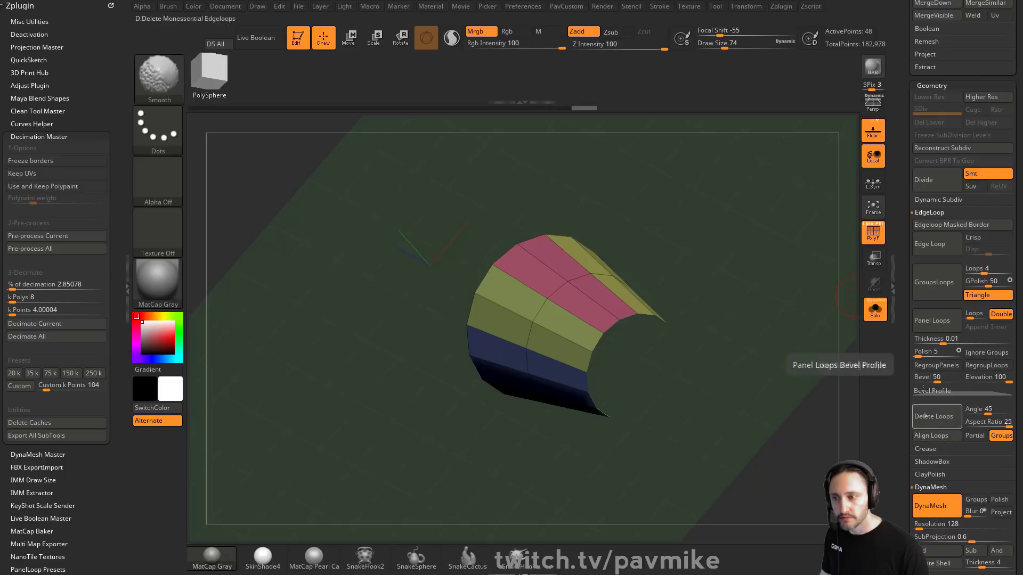
left_click(937, 213, "shift")
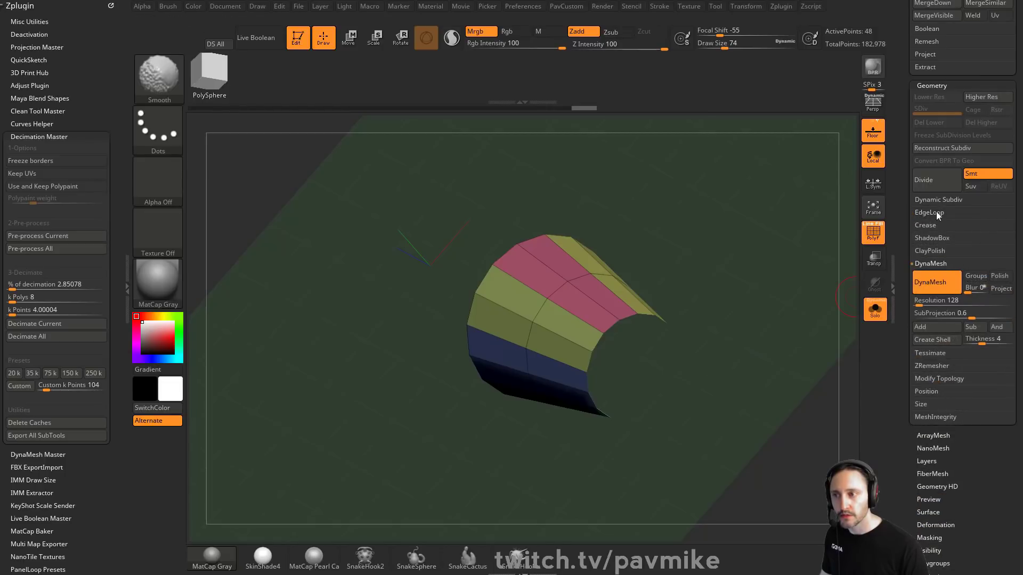
left_click(929, 264, "shift")
left_click(928, 301)
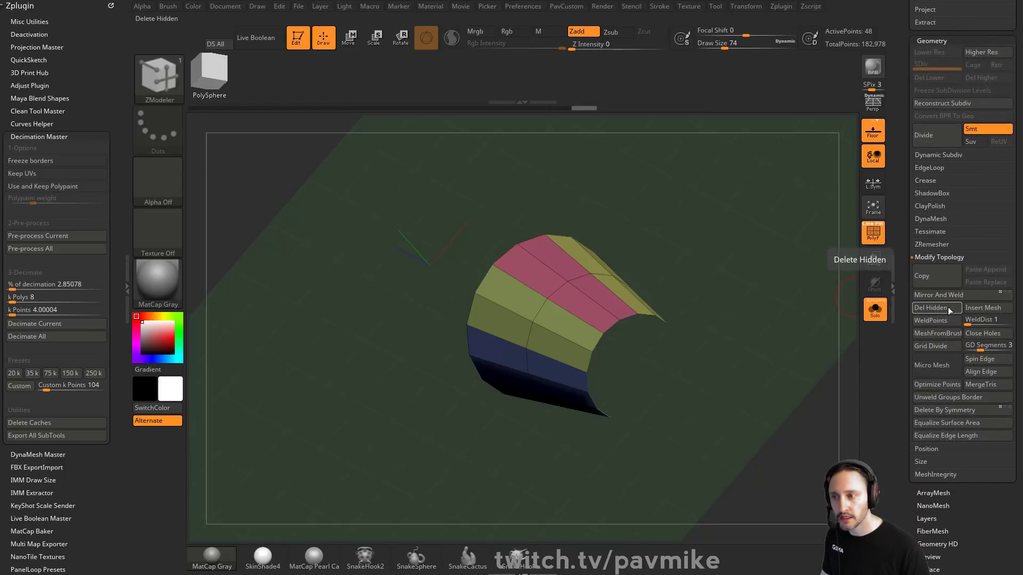
left_click(954, 397)
Step: Try to create double-sided panel loops from the polygroups with a thickness of about 0.042
left_click_drag(747, 281, 788, 299)
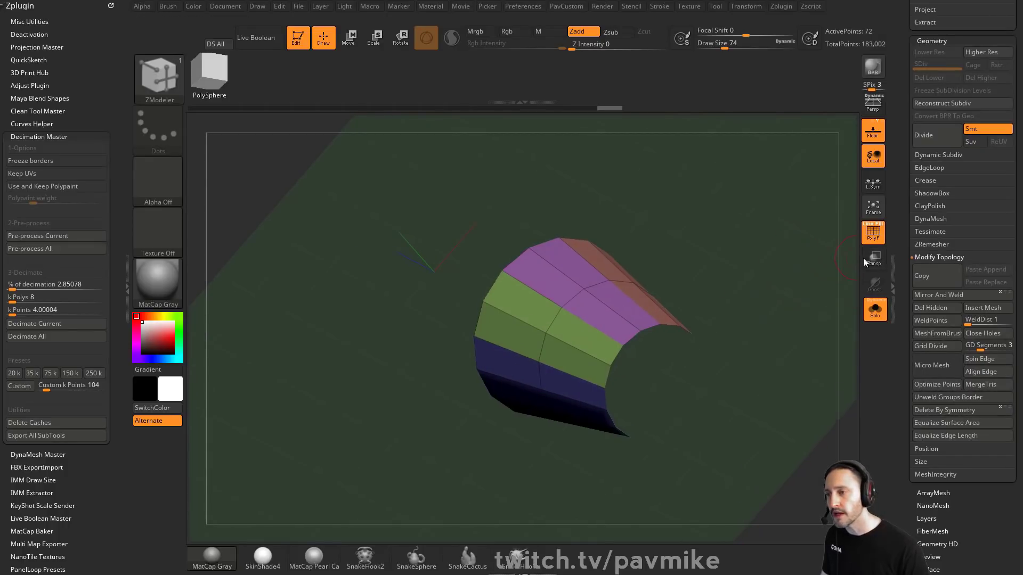
left_click_drag(920, 219, 920, 271)
left_click(933, 310, "shift")
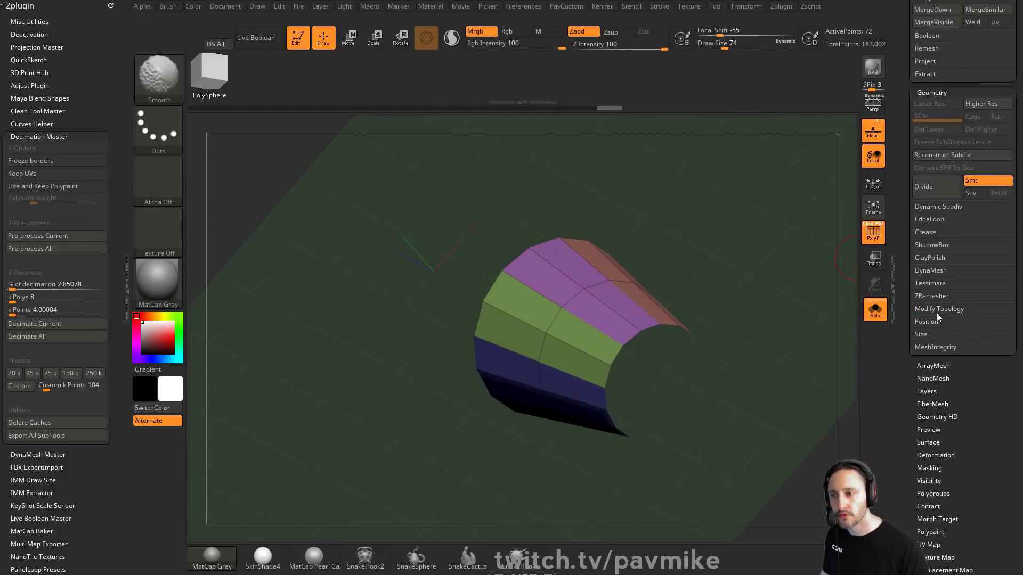
left_click(935, 219)
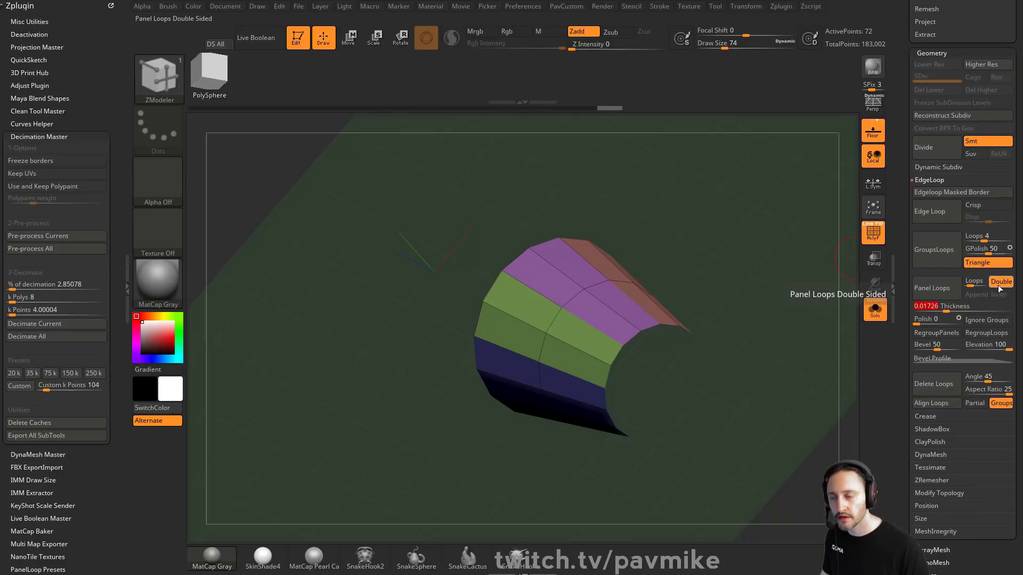
left_click(951, 295)
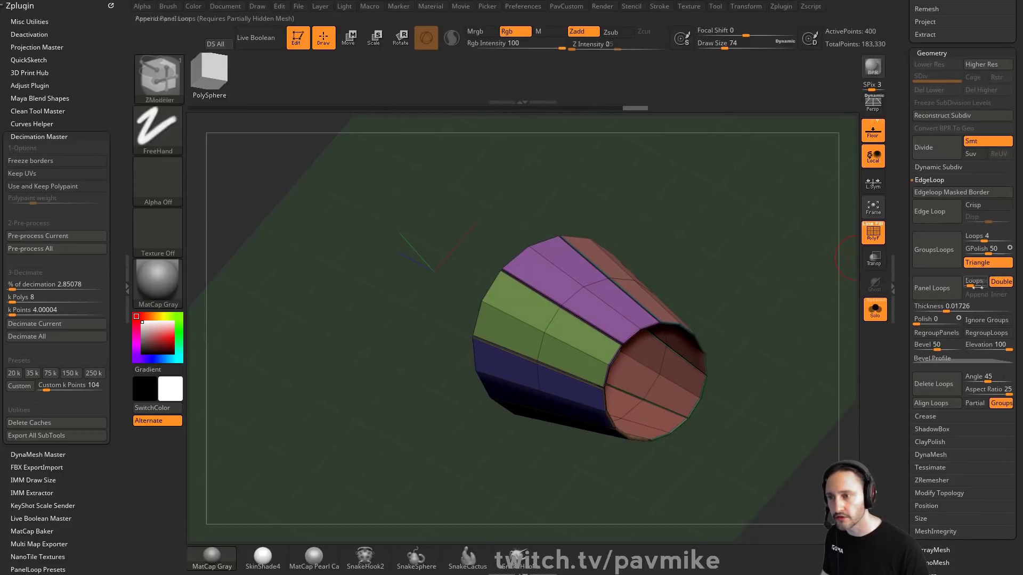
key("ctrl+z")
left_click_drag(946, 308, 952, 309)
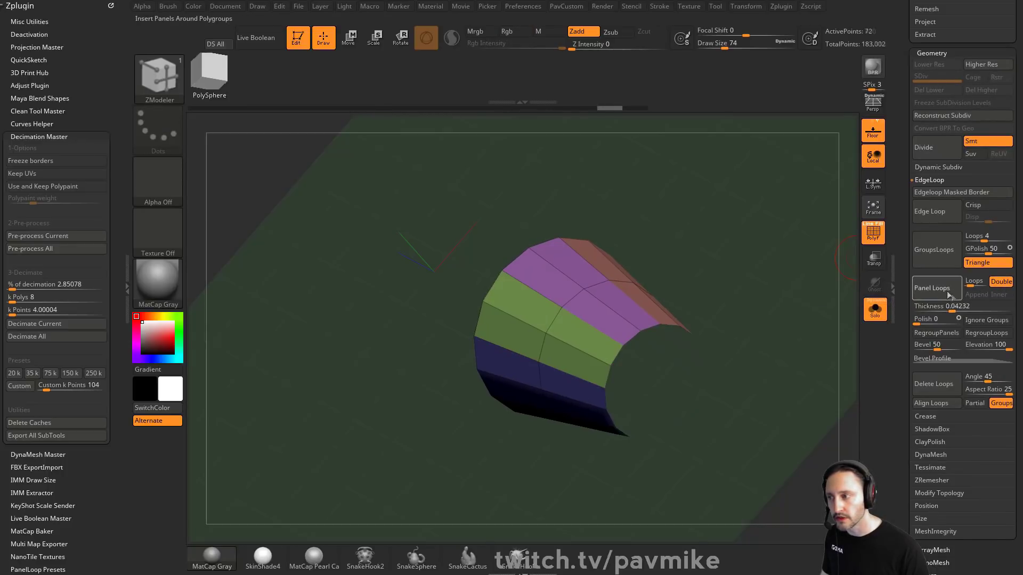
left_click(950, 293)
left_click_drag(806, 333, 804, 299)
left_click(867, 239)
left_click(875, 312)
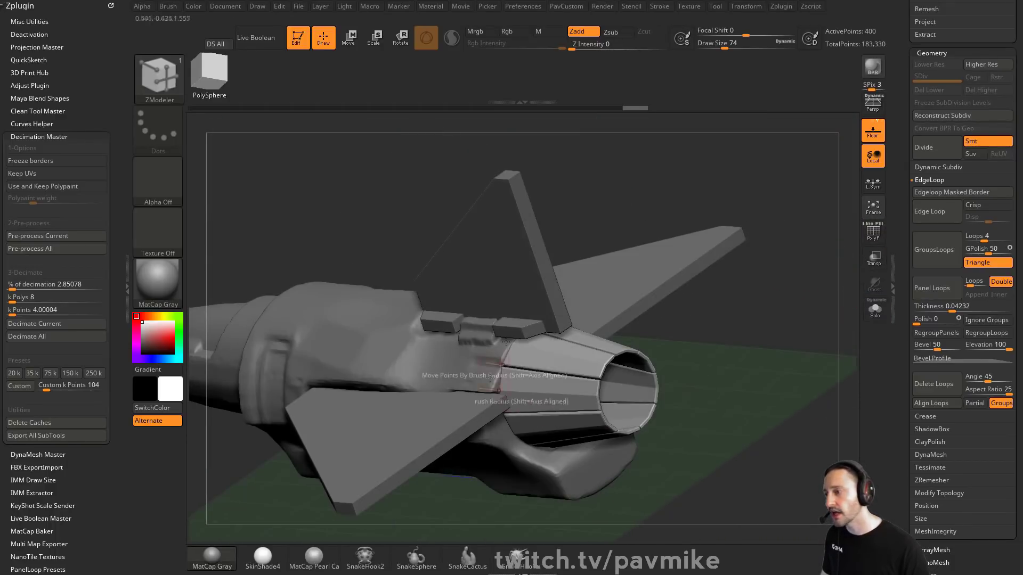
key("ctrl")
key("ctrl+z")
key("shift+f")
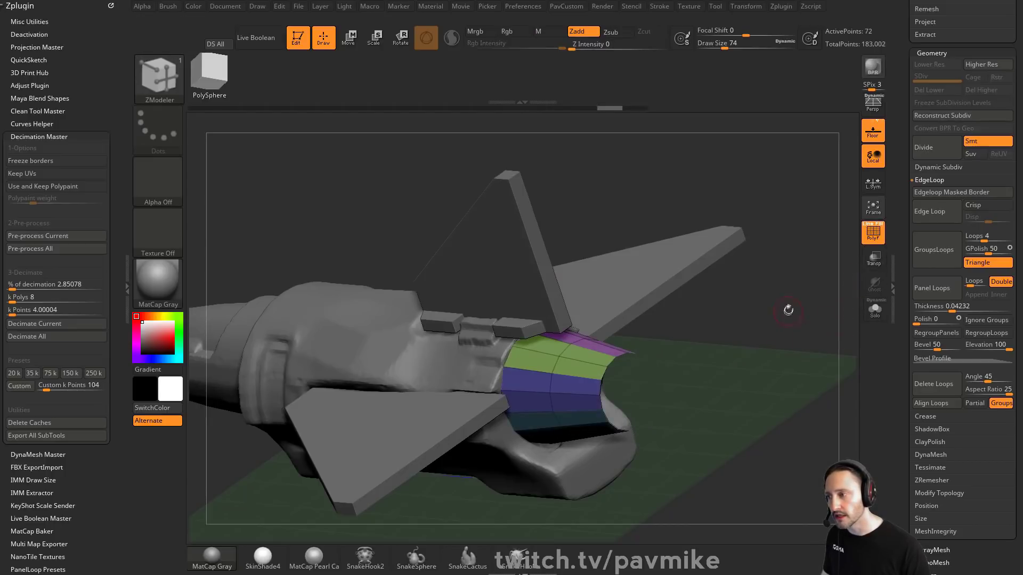
Step: Try to extrude the cylinder's polygroups with the ZModeler Extrude Polygroup All action
left_click_drag(789, 310, 806, 341)
key("space")
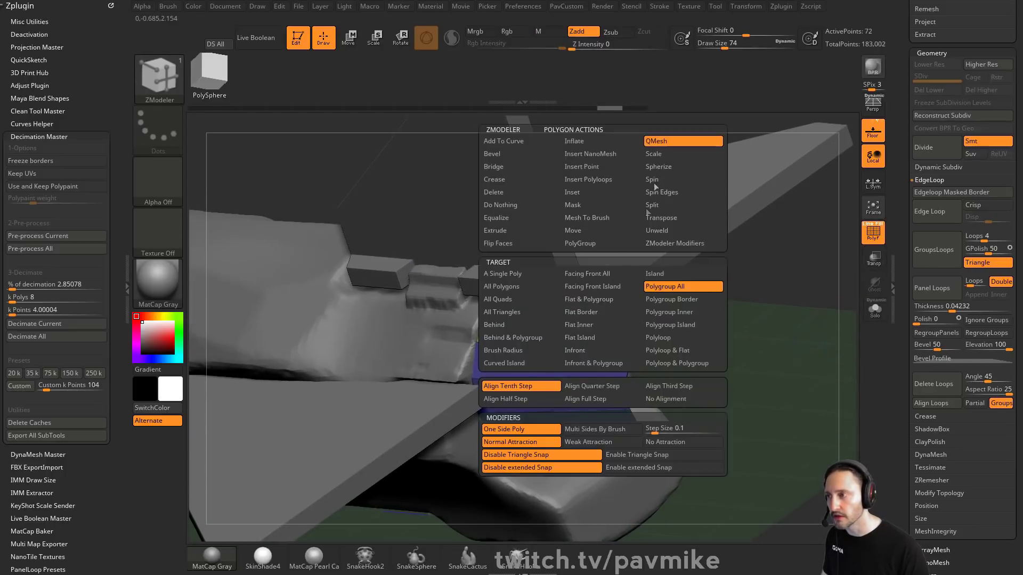
left_click(601, 328)
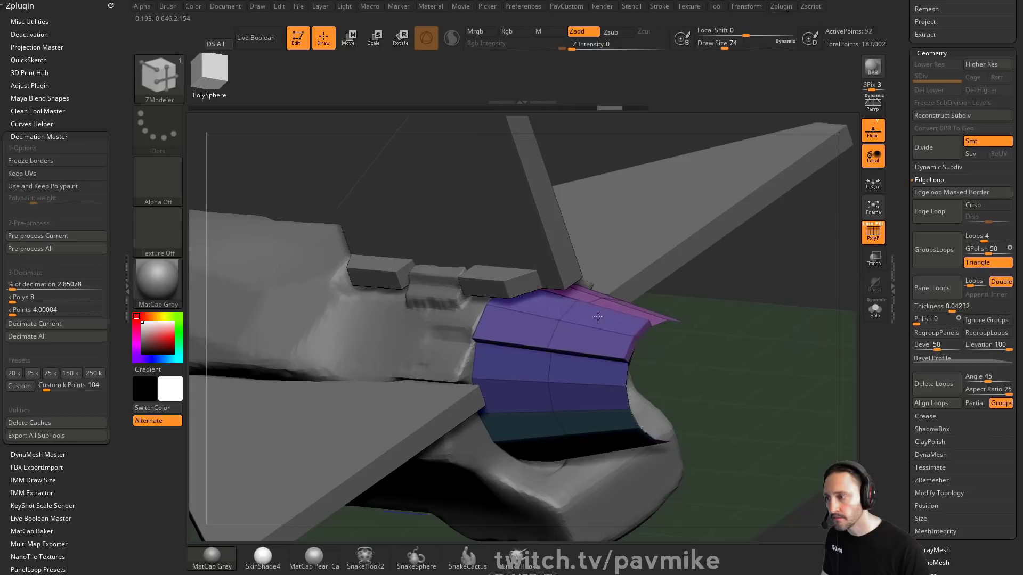
left_click_drag(778, 329, 696, 338)
key("space")
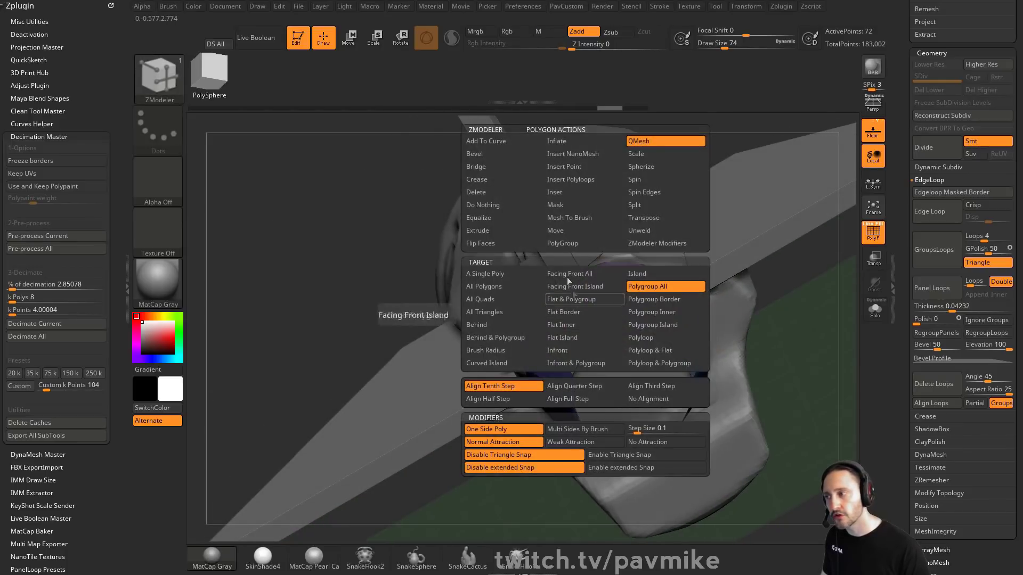
left_click(502, 235)
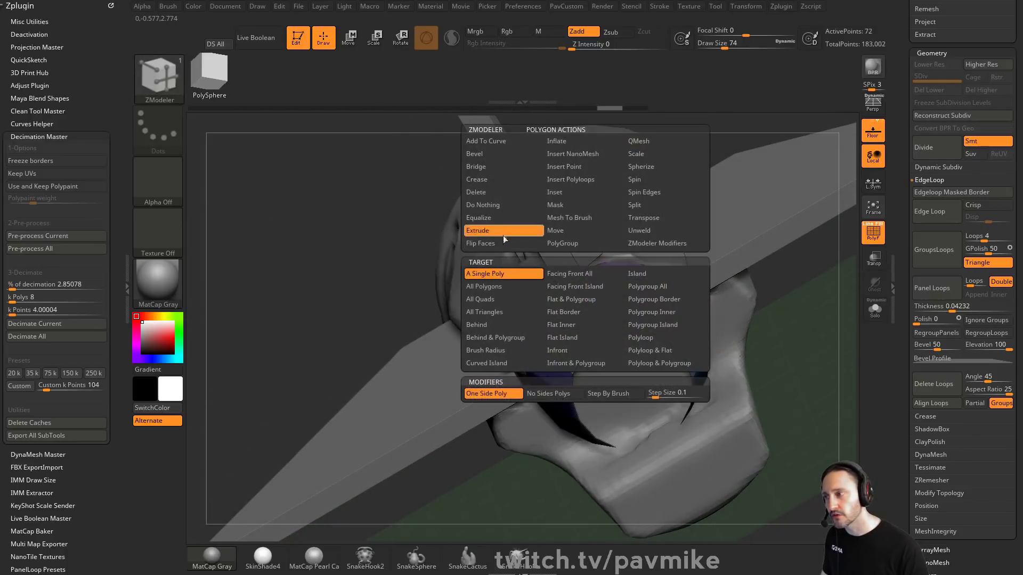
left_click(647, 290)
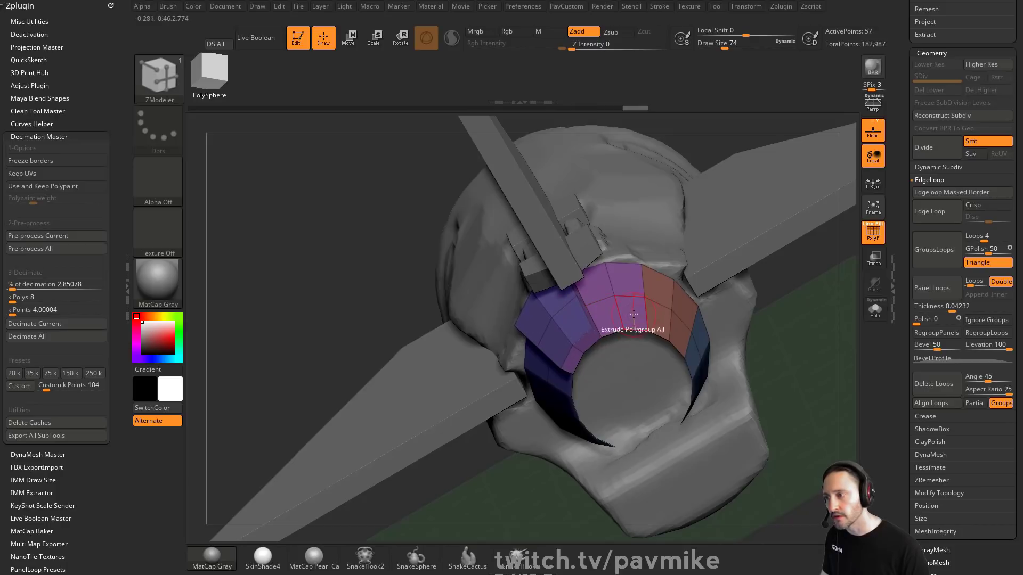
left_click_drag(593, 313, 599, 306)
left_click_drag(767, 333, 778, 278)
key("3")
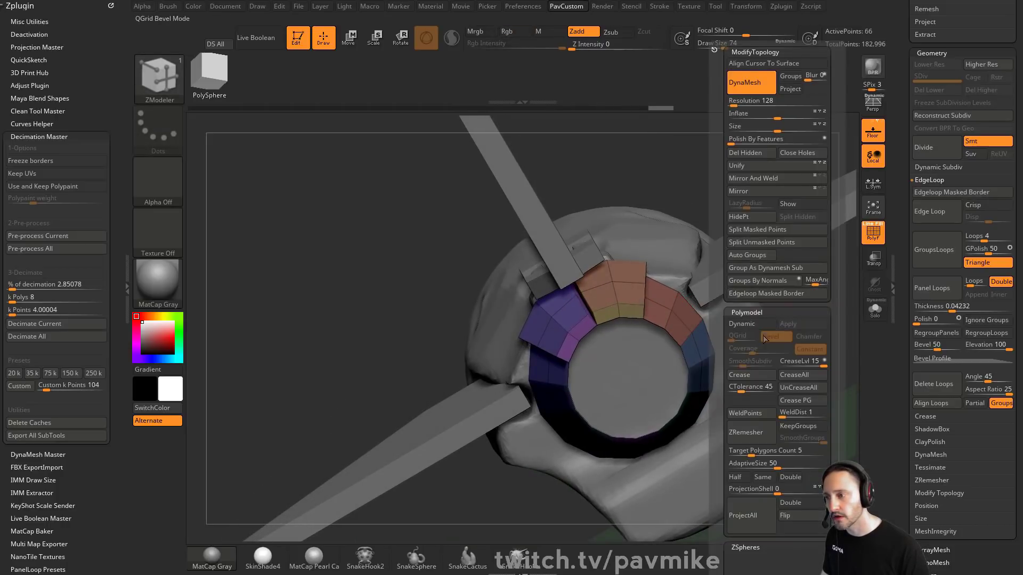
left_click(766, 257)
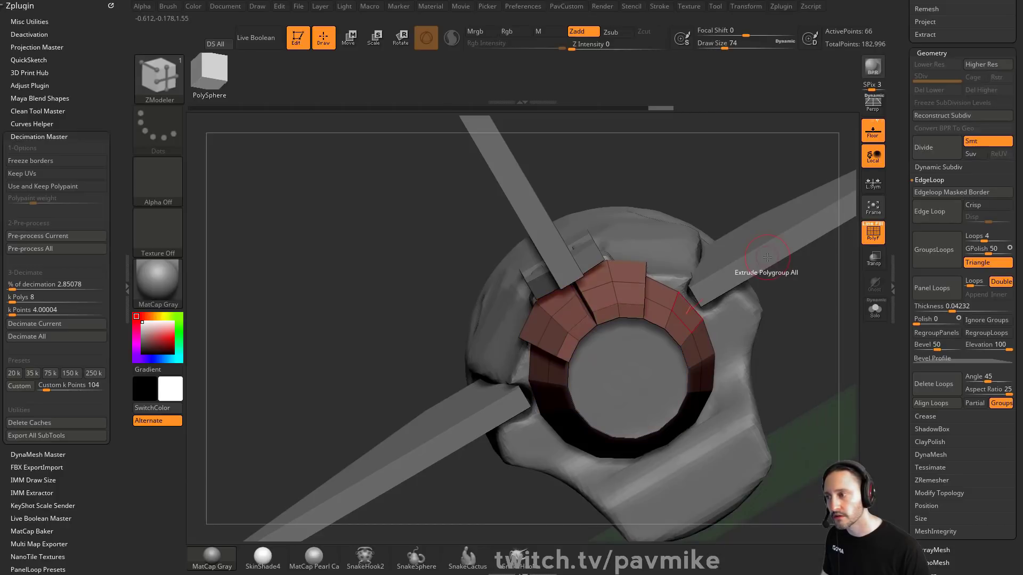
key("ctrl+z")
key("ctrl+z")
key("ctrl+z")
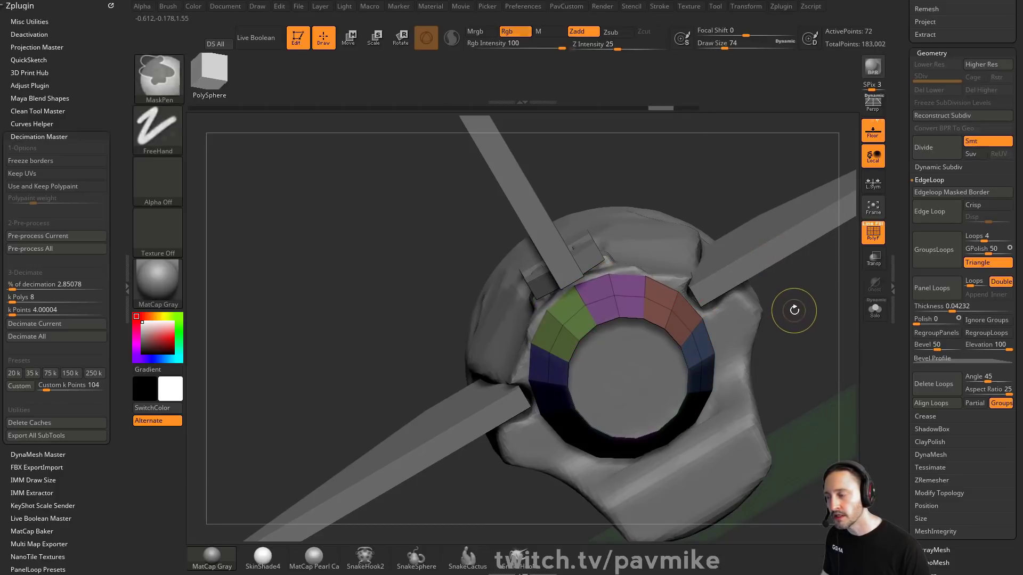
Step: Split the cylinder into separate subtools by its polygroups
left_click_drag(794, 308, 805, 330)
key("s")
left_click(794, 334)
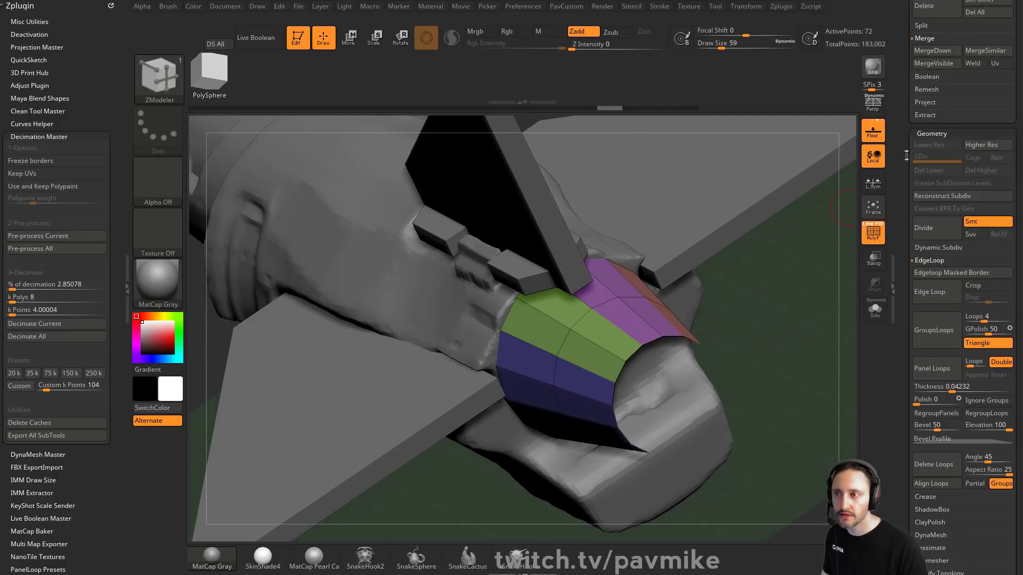
scroll(954, 192, "up", 7)
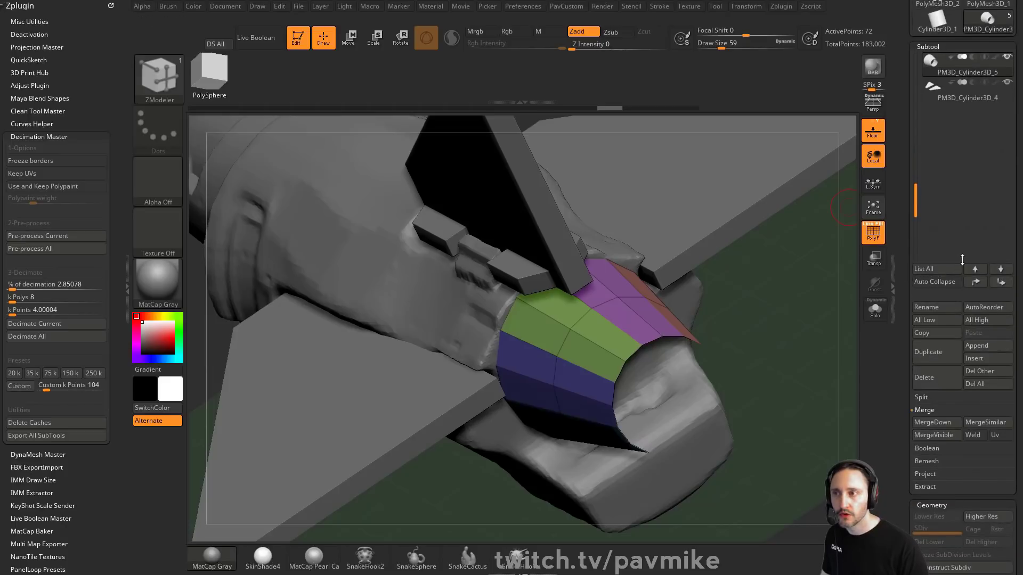
key("shift")
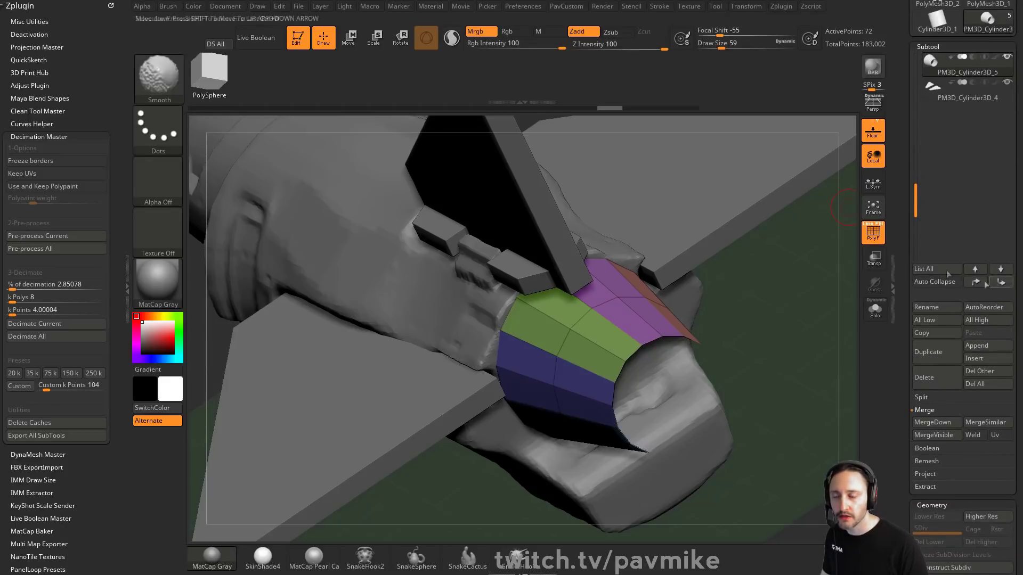
left_click(1001, 282, "shift")
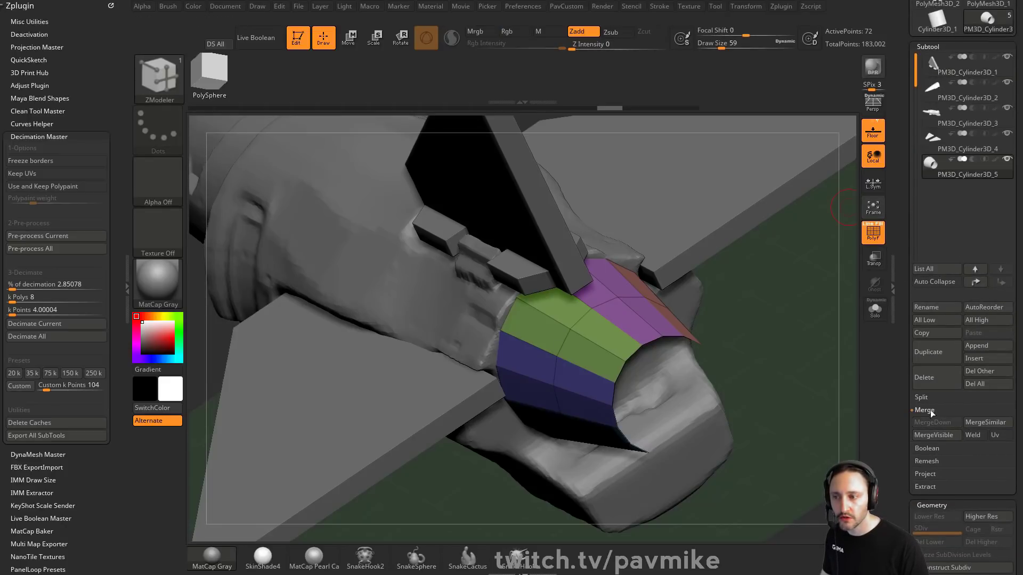
left_click(922, 398)
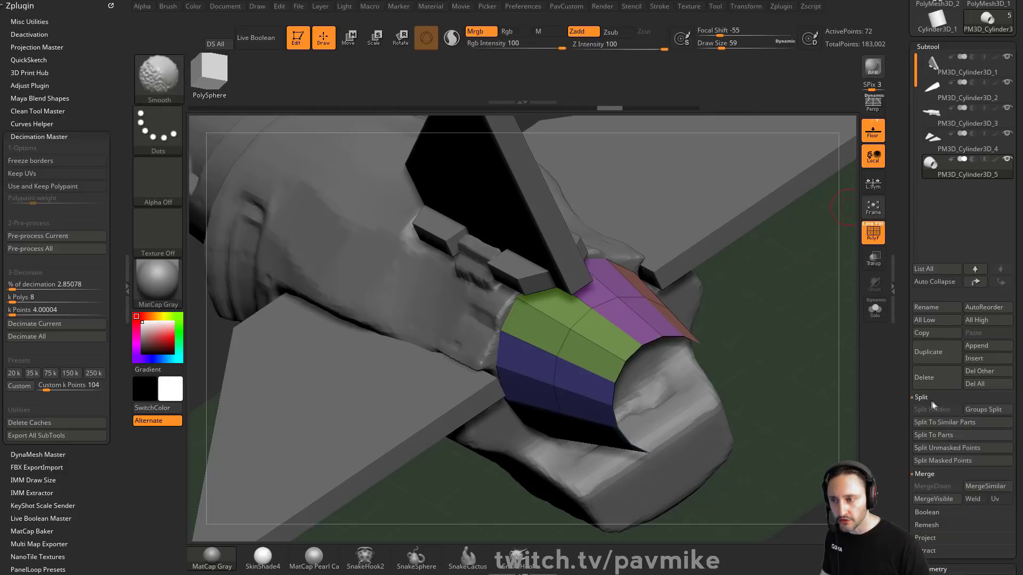
left_click(977, 410)
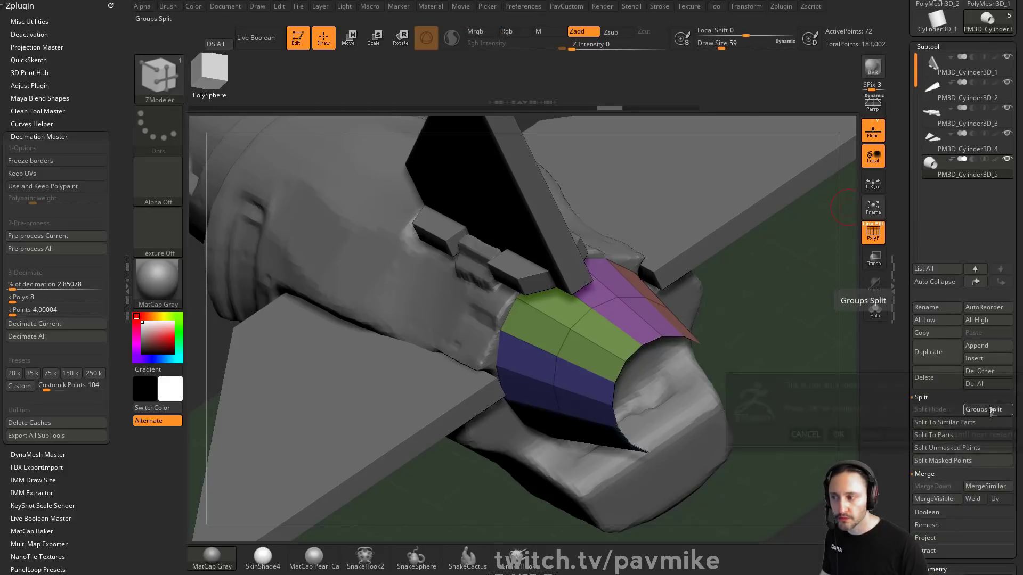
left_click(842, 435)
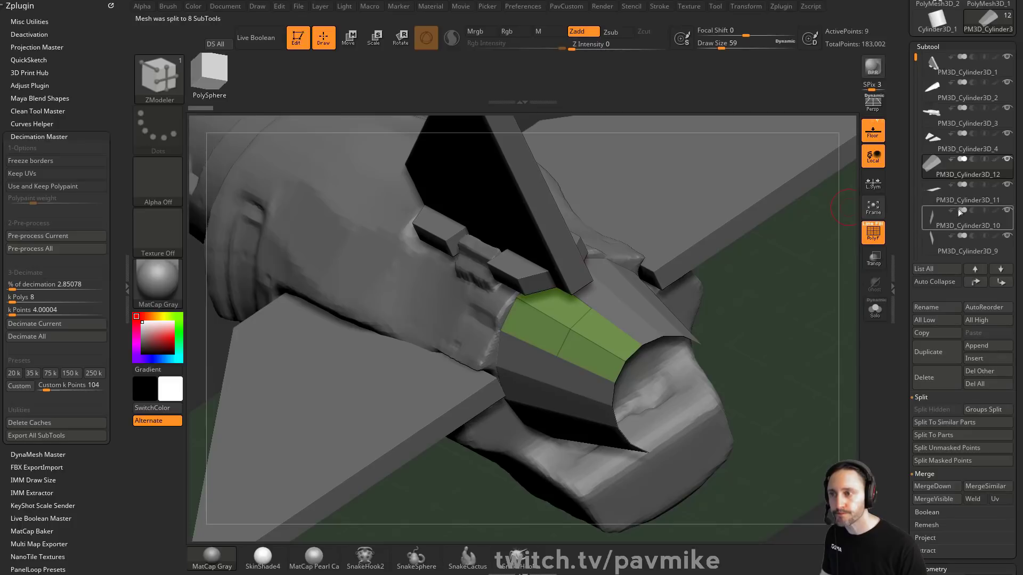
Step: Raise the top panel outward with the ZModeler QMesh Polygroup All action
key("space")
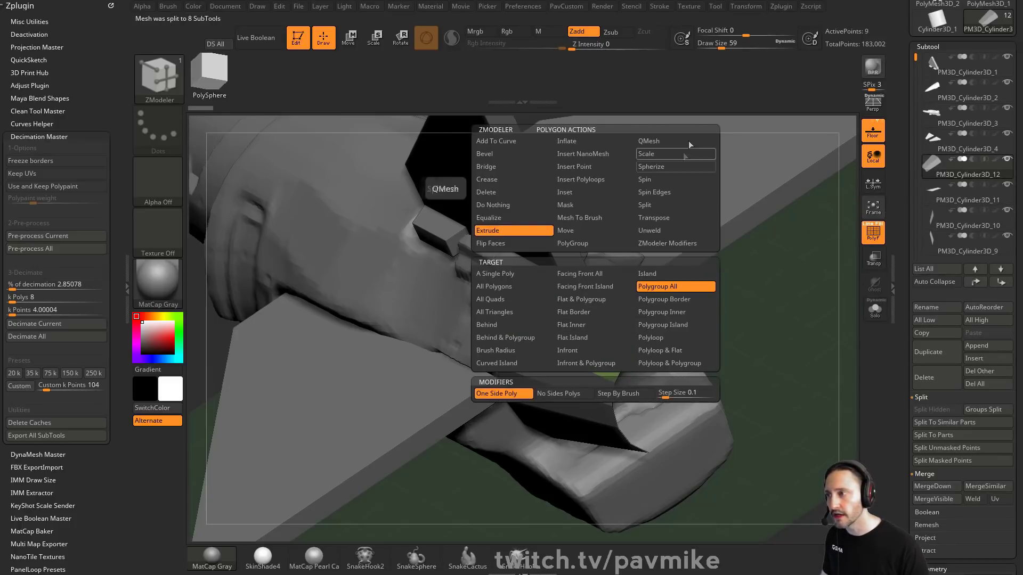
left_click(662, 141)
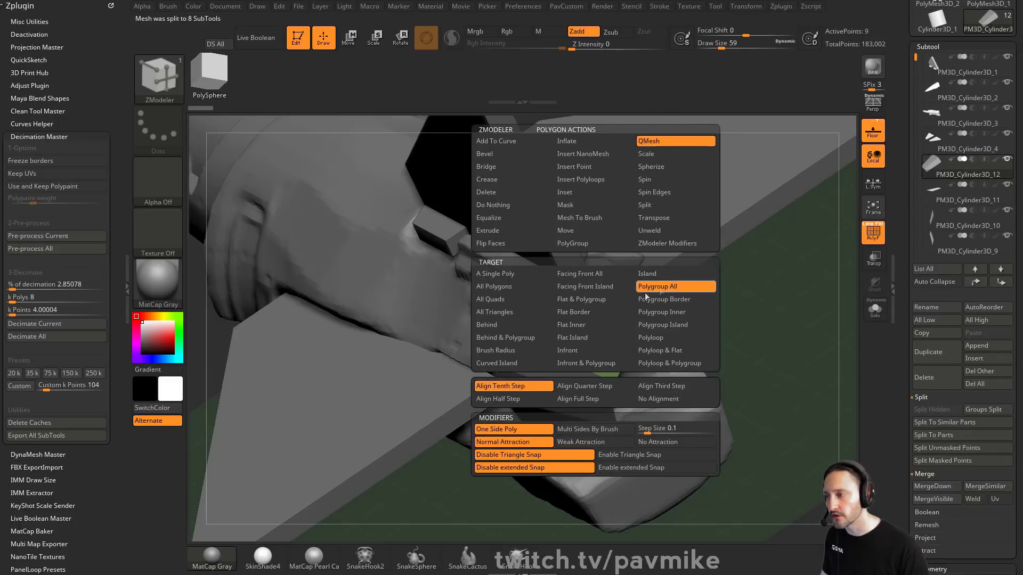
left_click_drag(590, 352, 581, 327)
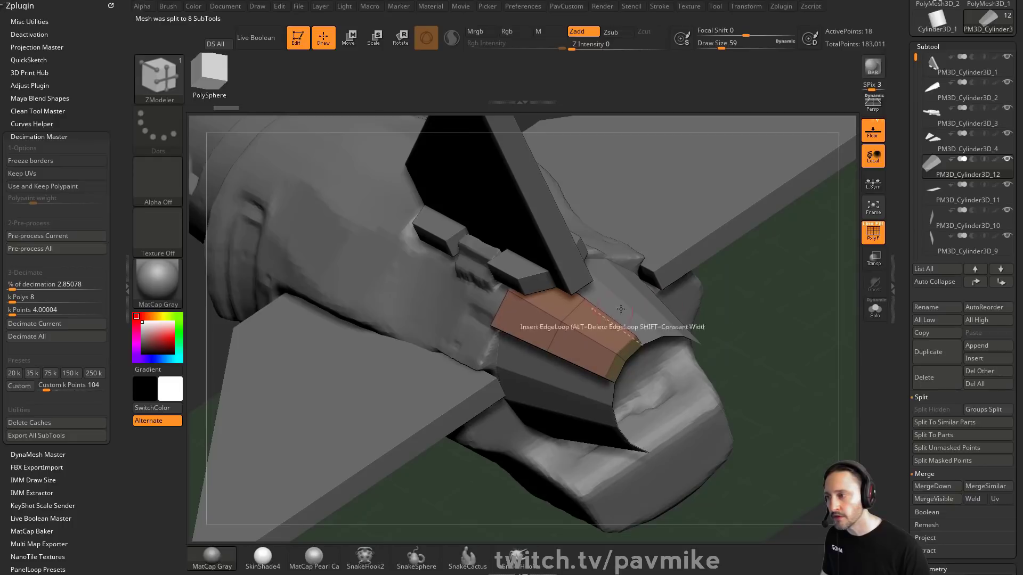
left_click(876, 315)
left_click_drag(818, 323, 821, 282)
left_click(877, 317)
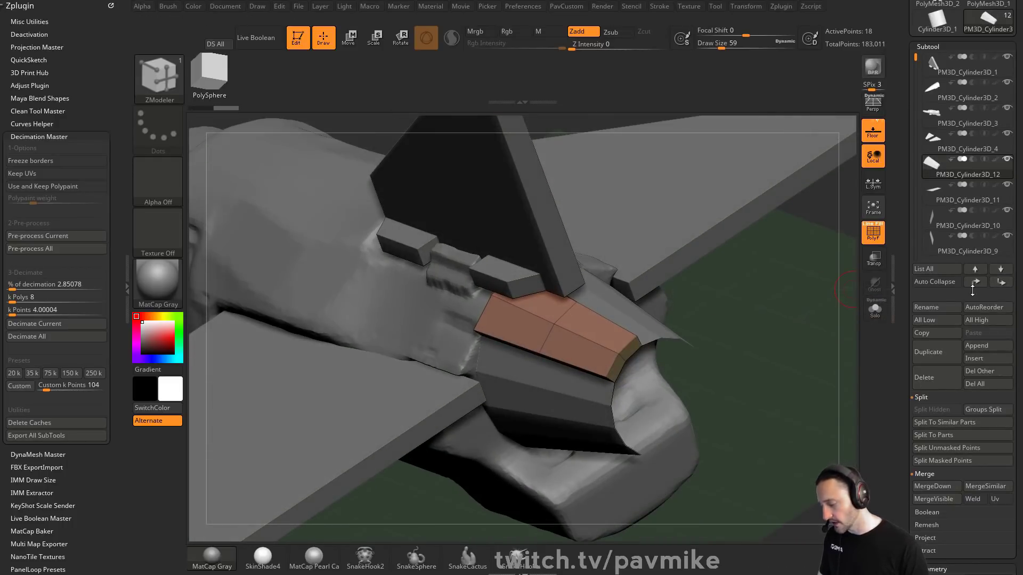
Step: Switch to a neighbouring panel subtool and raise it outward with QMesh
key("Down")
left_click(648, 323)
left_click_drag(820, 315, 711, 320)
left_click(746, 338, "alt")
left_click(741, 337)
left_click(758, 366, "alt")
left_click(756, 367)
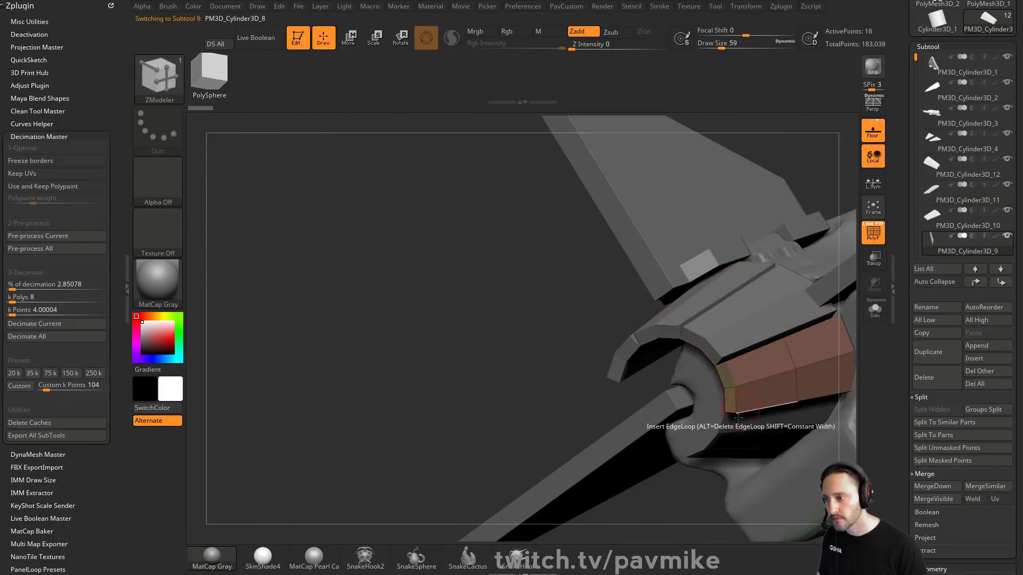
left_click(740, 416, "alt")
left_click(737, 415)
Step: Select the lower panel subtools and raise them outward with QMesh
left_click_drag(599, 368, 627, 295)
left_click(668, 471, "alt")
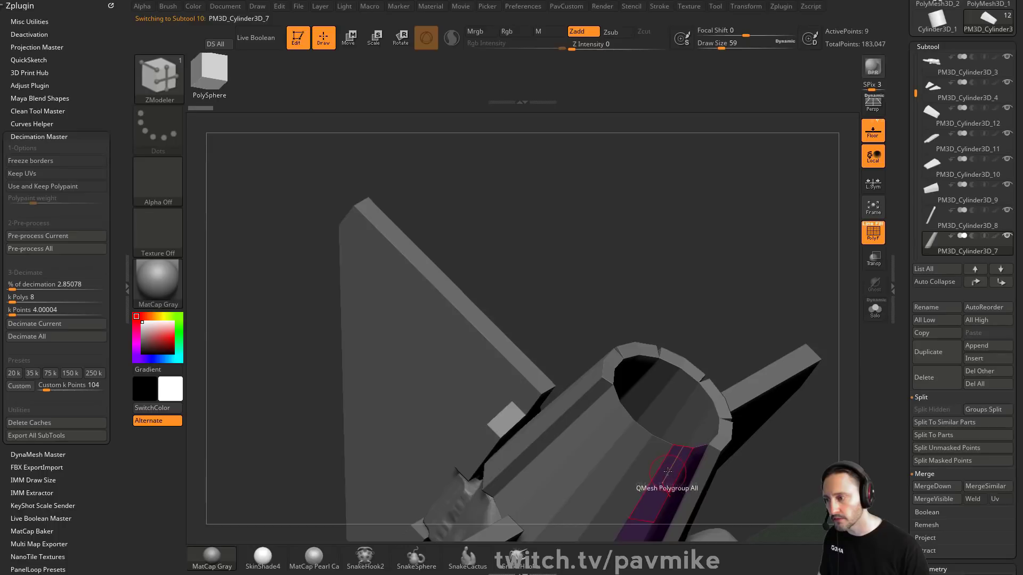
left_click(666, 474)
left_click(645, 463, "alt")
left_click(643, 461)
left_click(610, 433, "alt")
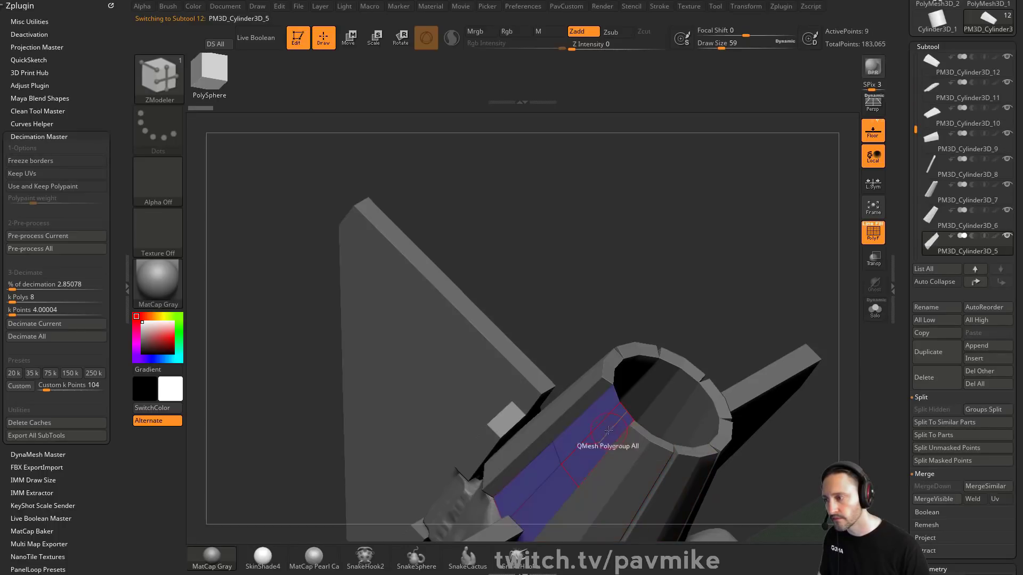
left_click(609, 432)
left_click_drag(705, 306, 817, 308)
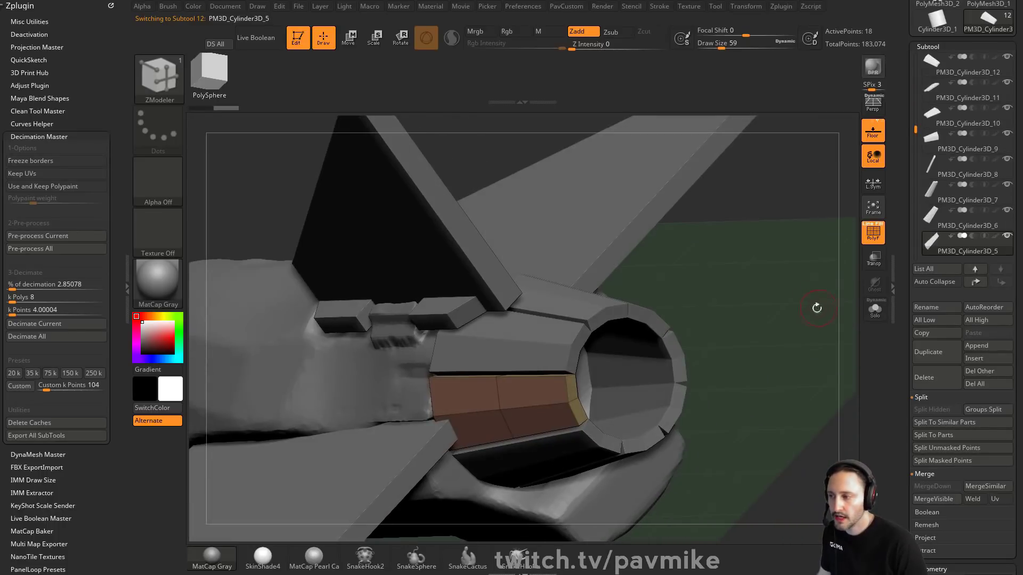
Step: Merge the selected lower panel subtools down into one subtool
left_click(946, 116)
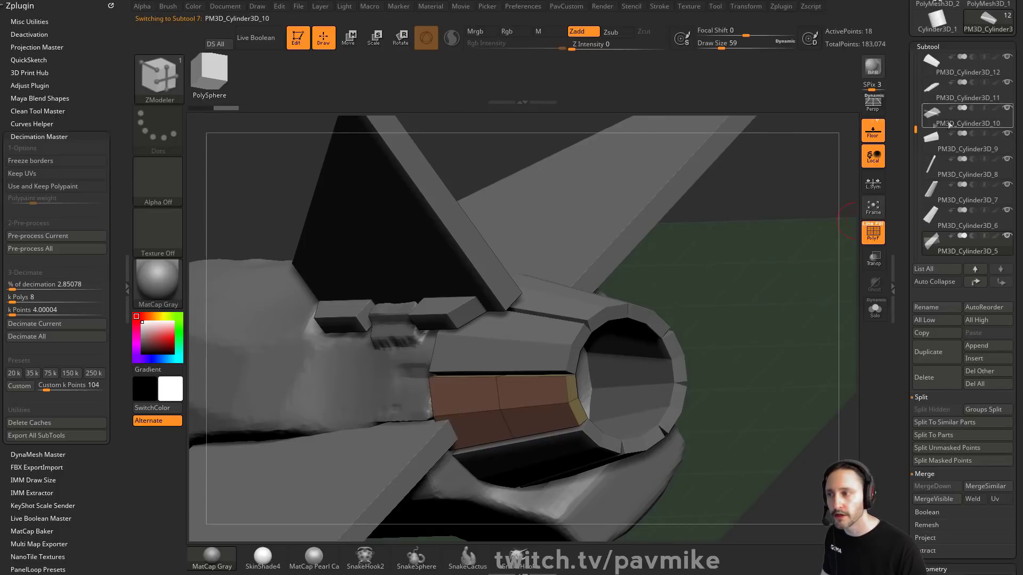
key("ctrl+e")
key("ctrl+e")
key("ctrl+e")
key("ctrl+e")
key("ctrl+e")
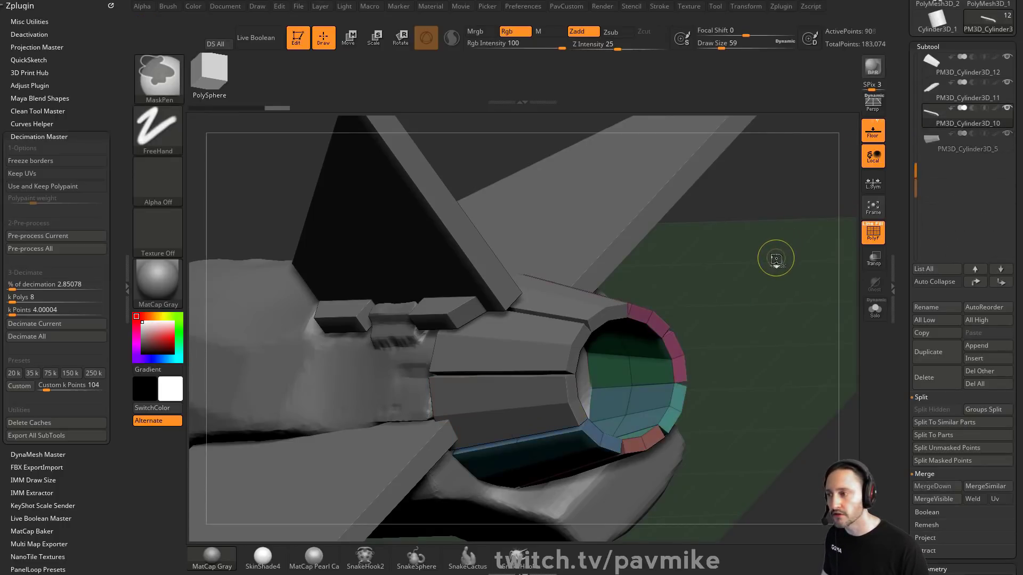
Step: Merge the remaining panel subtools down so the nozzle forms a single subtool
key("b")
key("z")
key("m")
left_click(955, 67)
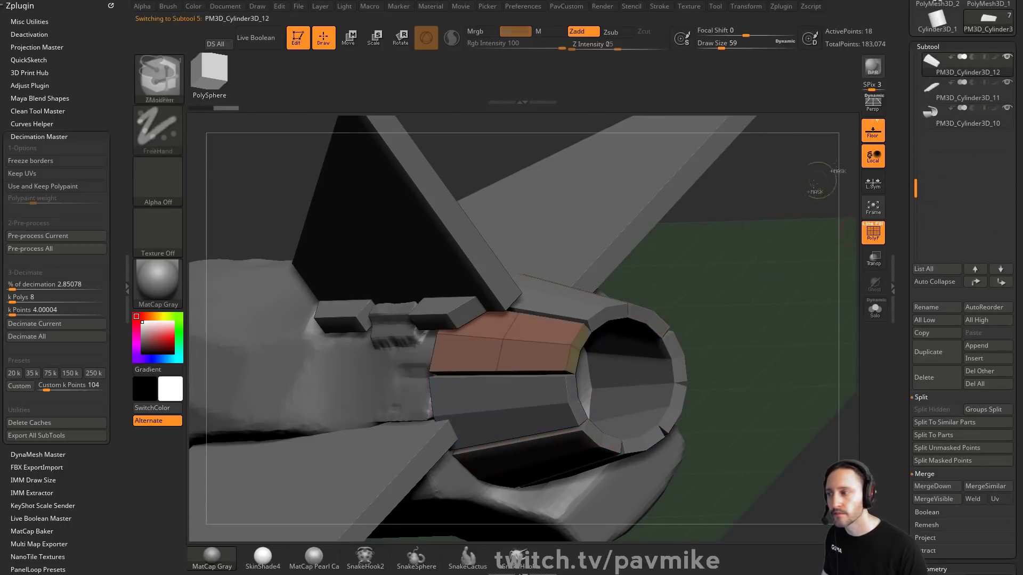
key("ctrl+e")
left_click_drag(801, 264, 847, 298)
left_click(876, 319)
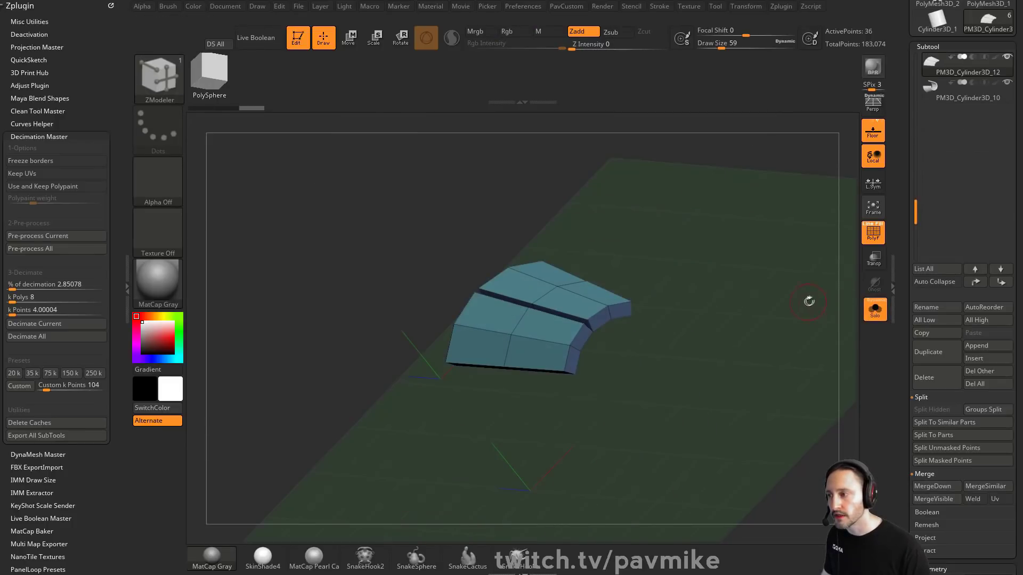
left_click(884, 302)
key("ctrl+e")
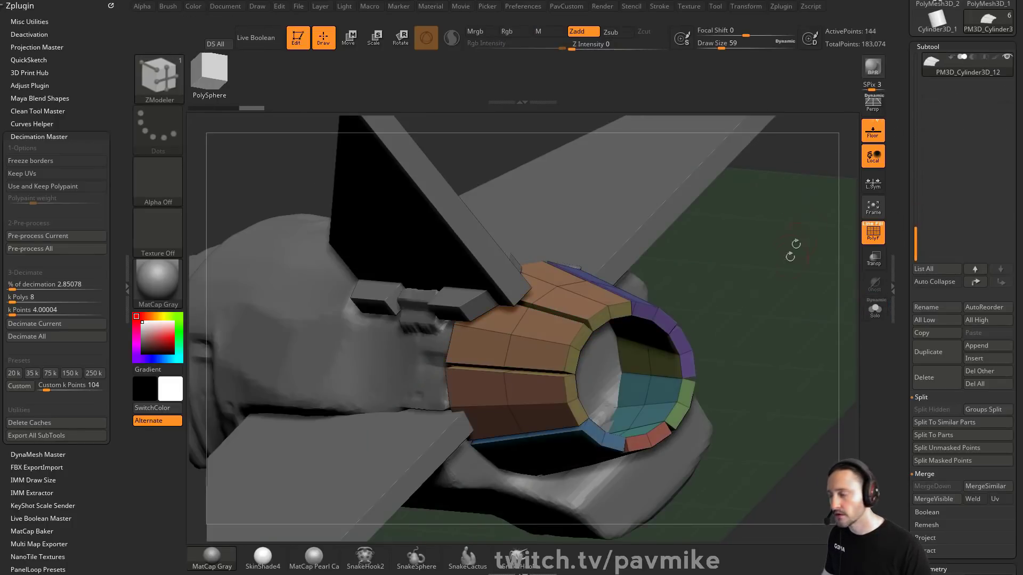
Step: Apply Auto Groups to the merged nozzle subtool
key("2")
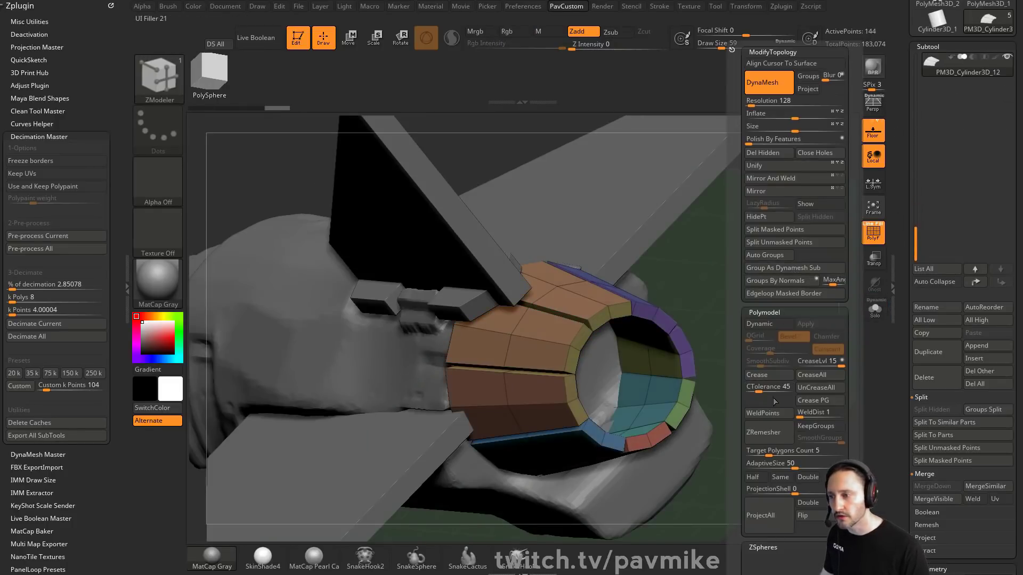
left_click(770, 255)
left_click_drag(669, 302, 608, 317)
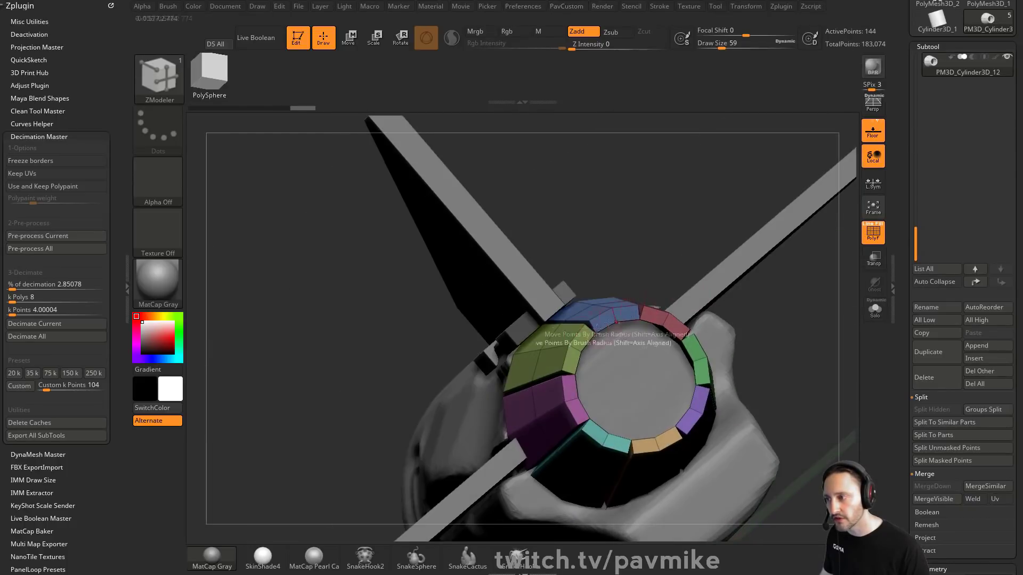
left_click_drag(752, 339, 706, 336)
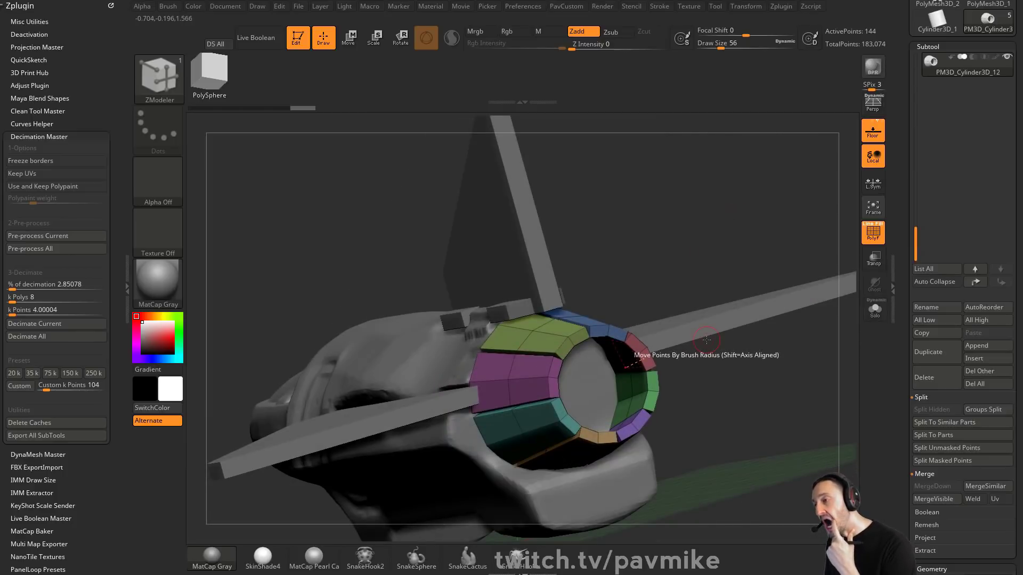
Step: Group the whole nozzle into one polygroup, then regroup it with Groups By Normals
key("3")
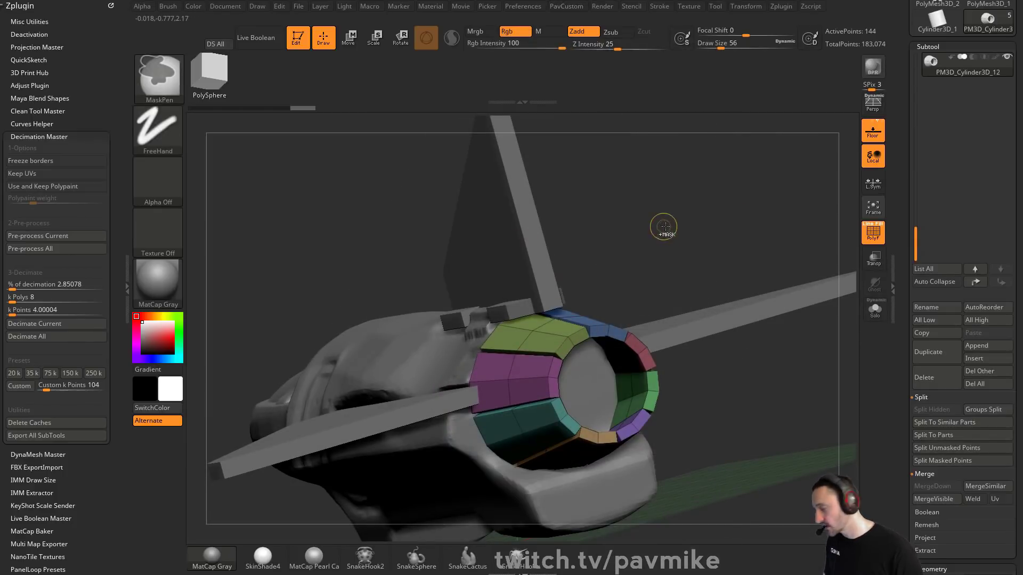
key("ctrl+w")
key("3")
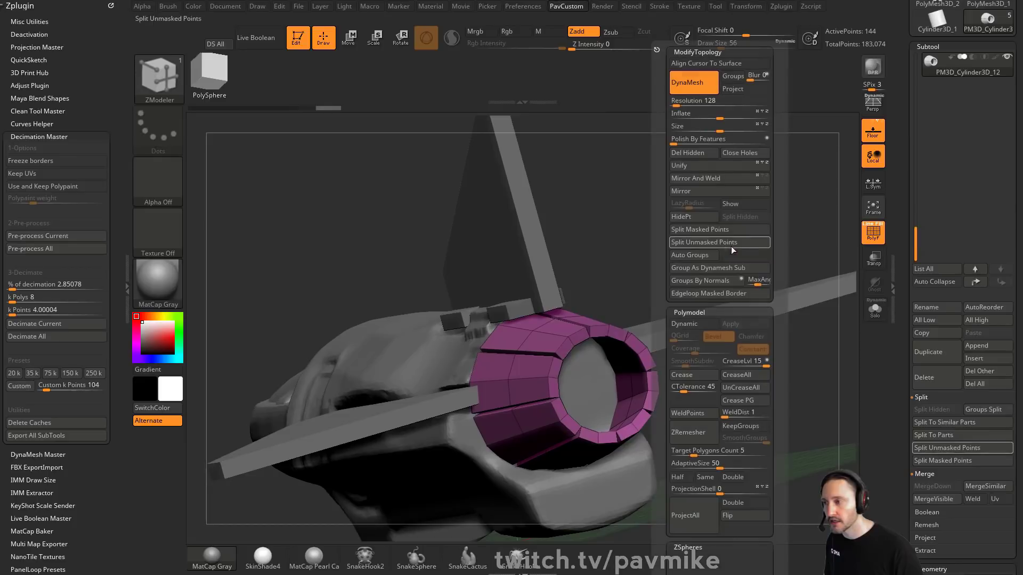
left_click(705, 281)
left_click_drag(606, 288, 756, 266)
left_click_drag(897, 245, 895, 343)
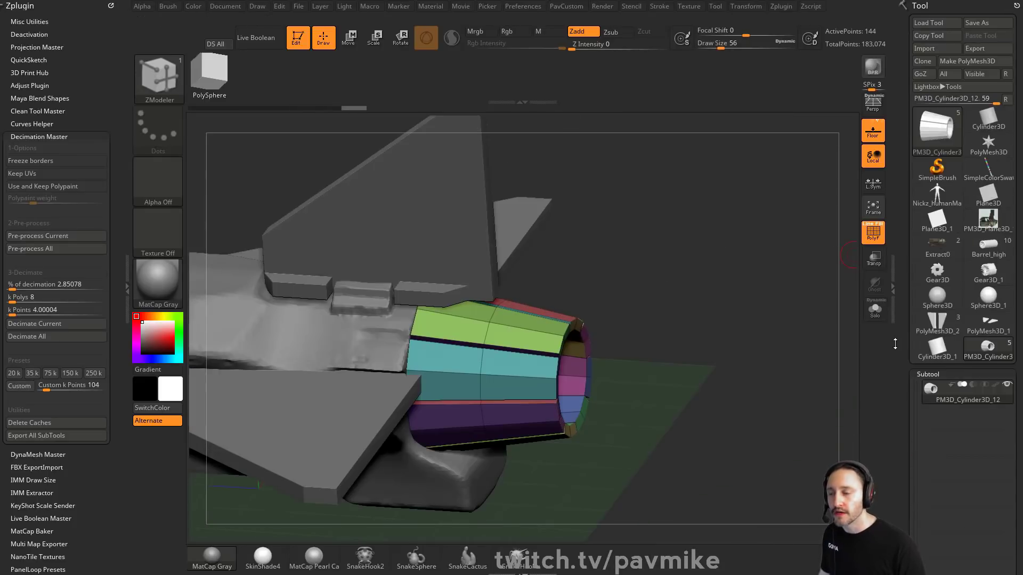
Step: Clear the canvas and draw the model back in Edit mode
left_click(296, 37)
key("ctrl+n")
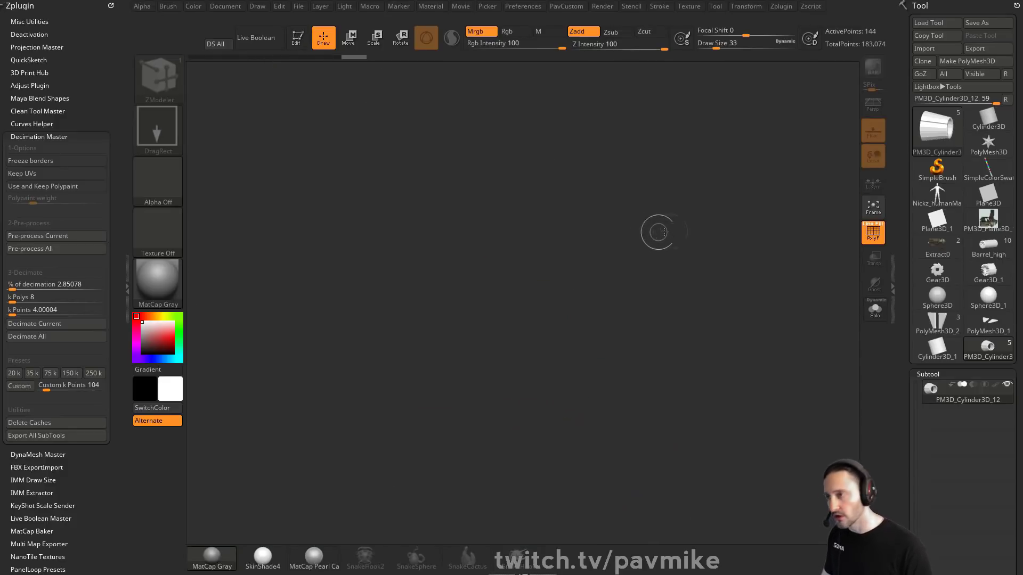
key("comma")
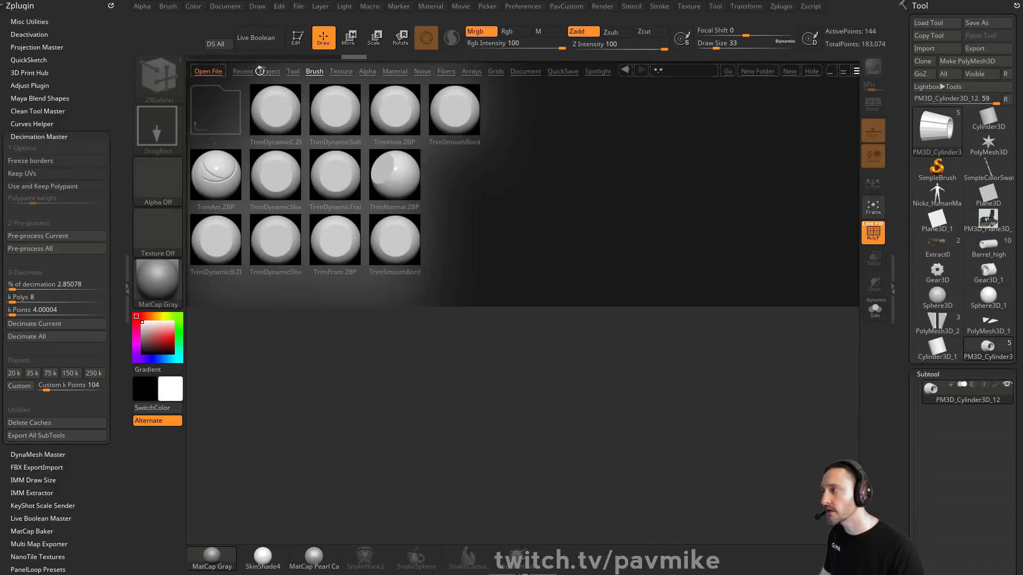
left_click(263, 71)
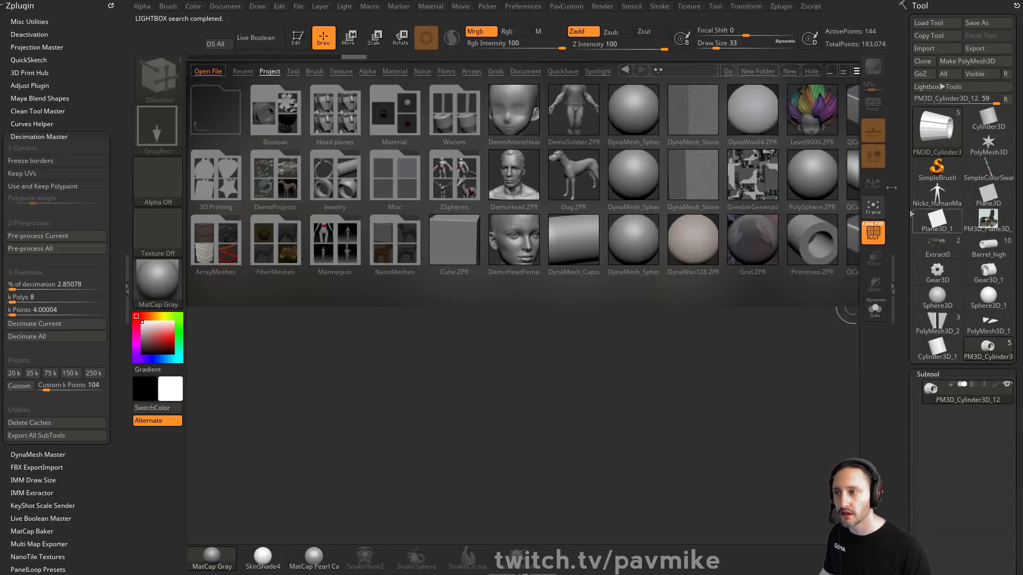
left_click(814, 71)
mouse_move(533, 315)
left_mouse_down()
mouse_move(565, 335)
mouse_move(314, 107)
left_mouse_up()
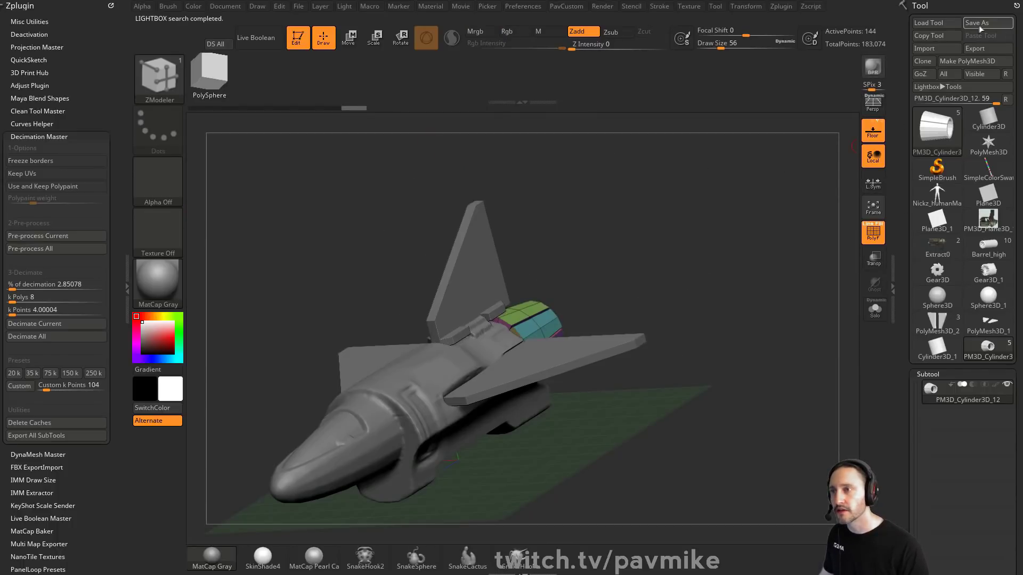
Step: Save the tool as a ZTL file in the streaming > Summit > Demos folder
left_click(974, 23)
scroll(261, 320, "up", 5)
left_click(255, 227)
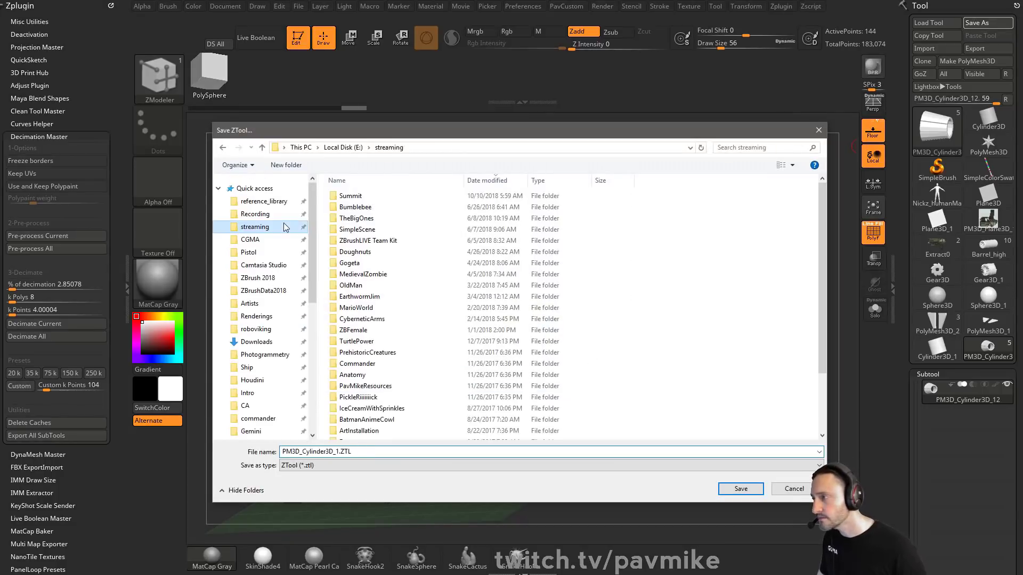
left_click(368, 199)
double_click(369, 198)
double_click(415, 216)
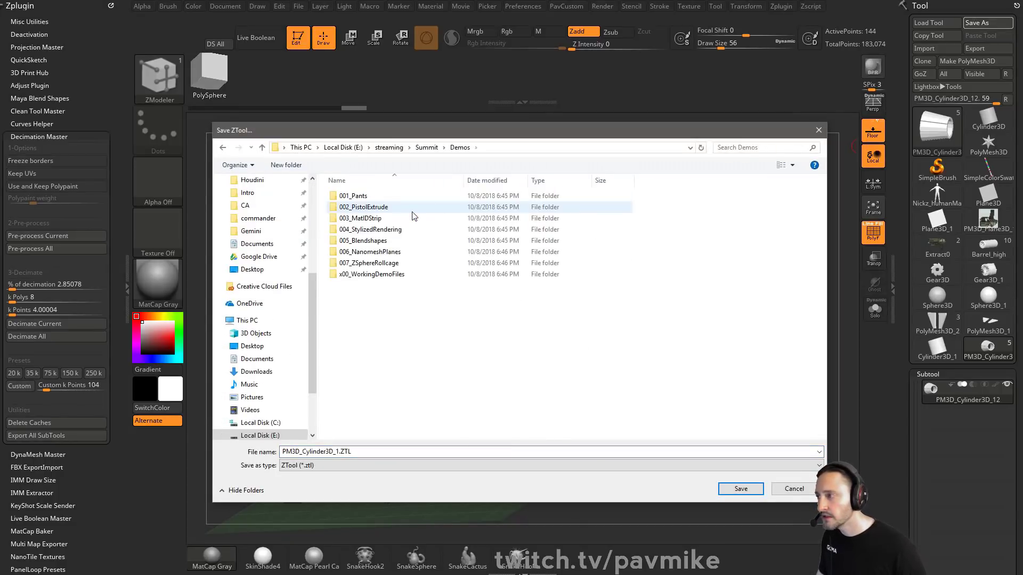
left_click(415, 452)
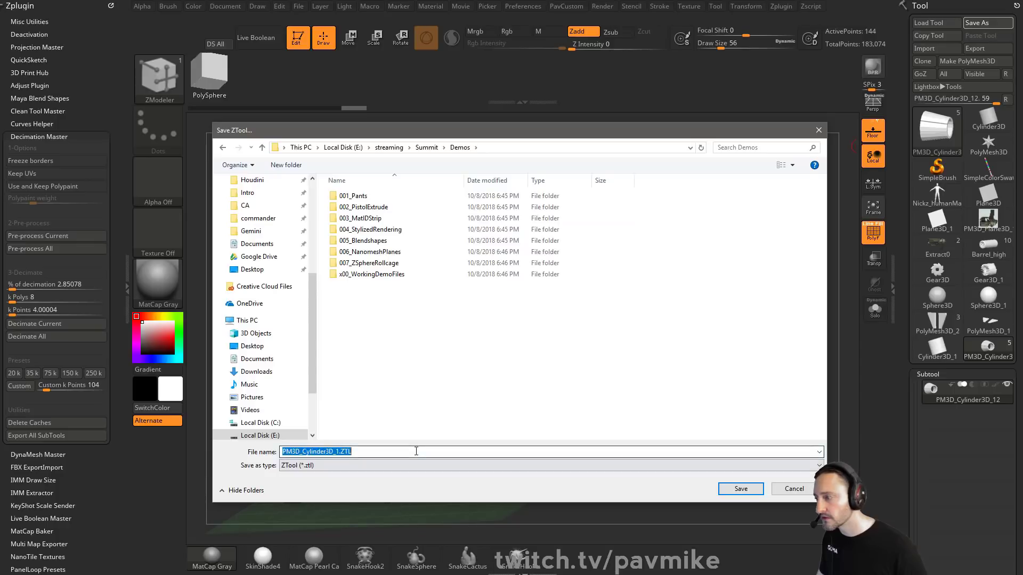
key("Return")
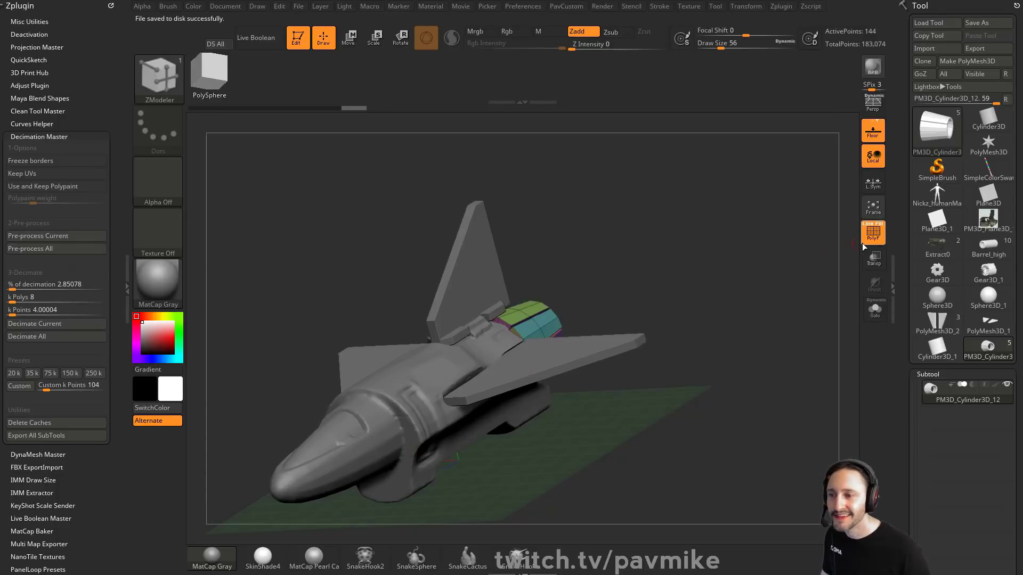
Step: Open the ComputerCaseFan.ZPR project from the Lightbox Project Boolean folder
key("comma")
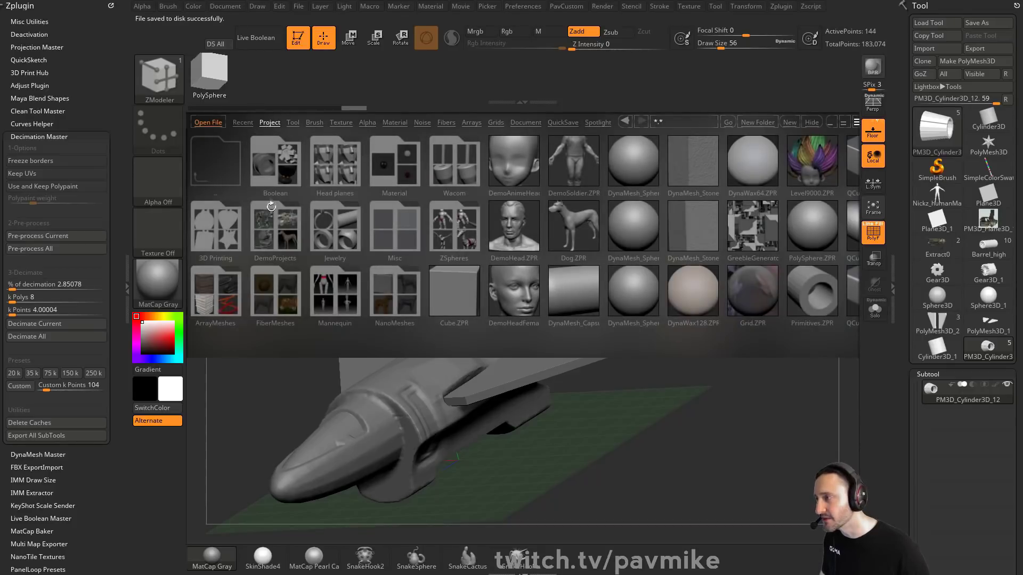
left_click(273, 213)
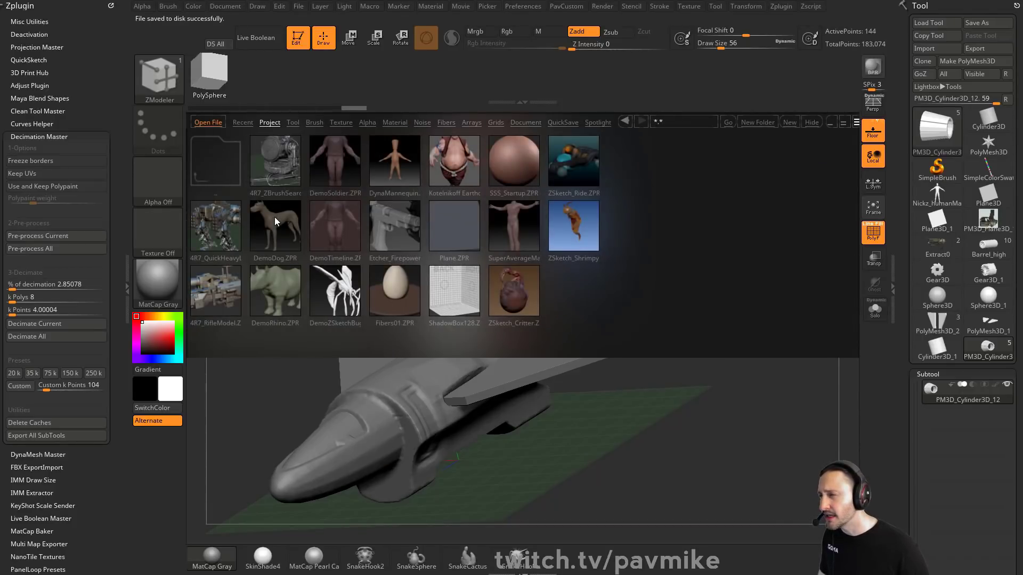
left_click(270, 122)
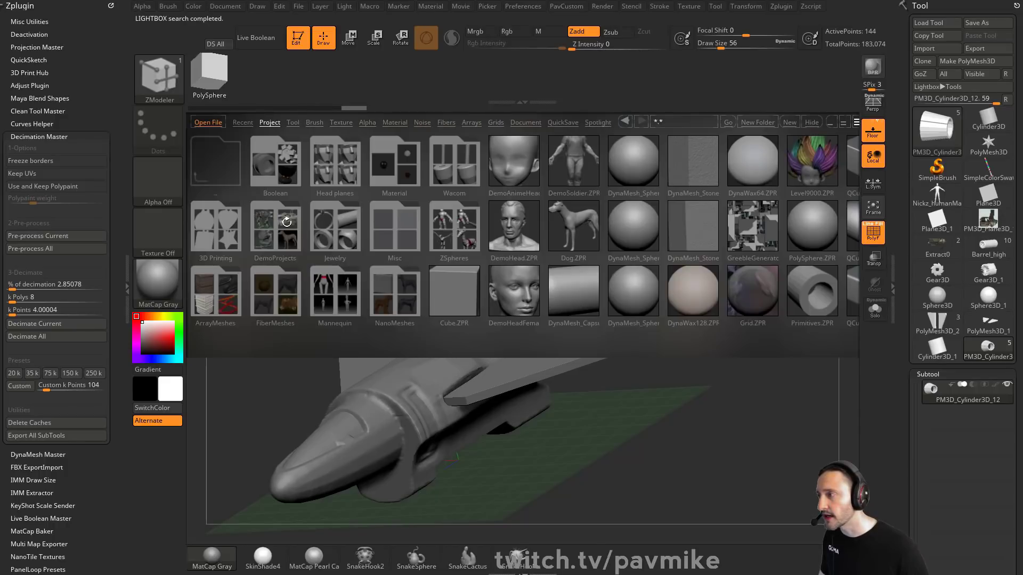
double_click(290, 173)
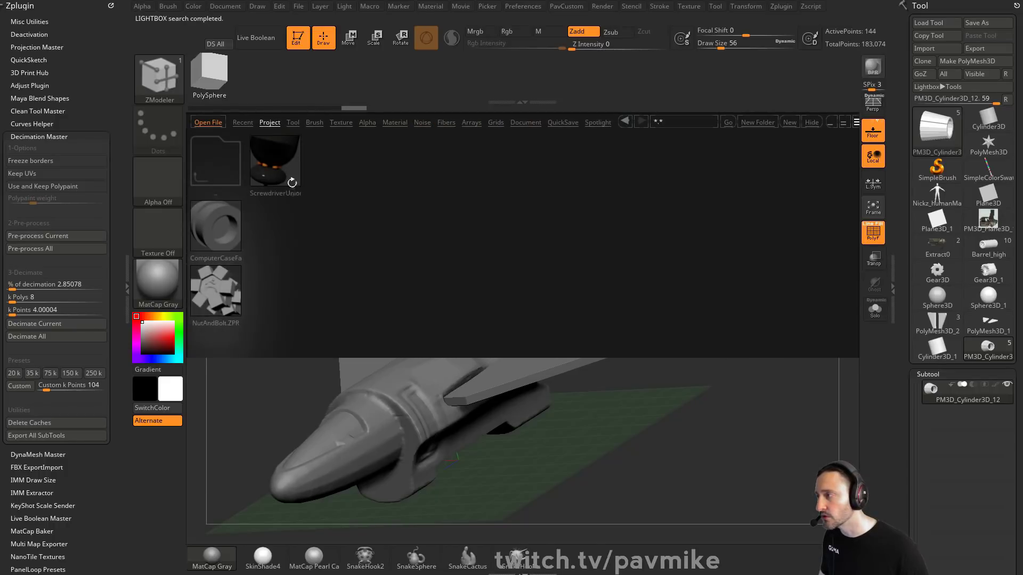
double_click(233, 236)
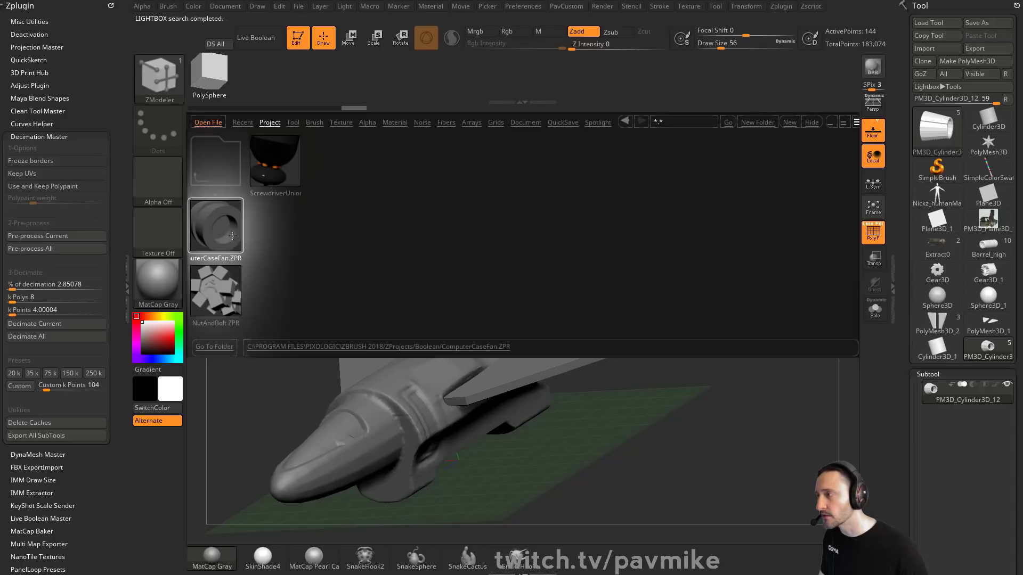
left_click(556, 264)
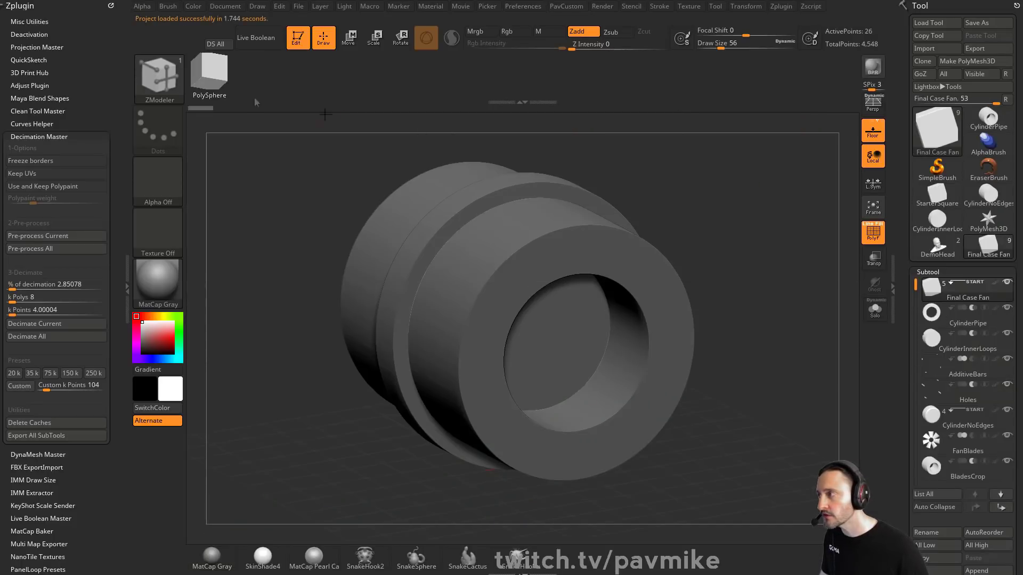
Step: Enable Live Boolean and make a Boolean mesh from the case fan
left_click(268, 38)
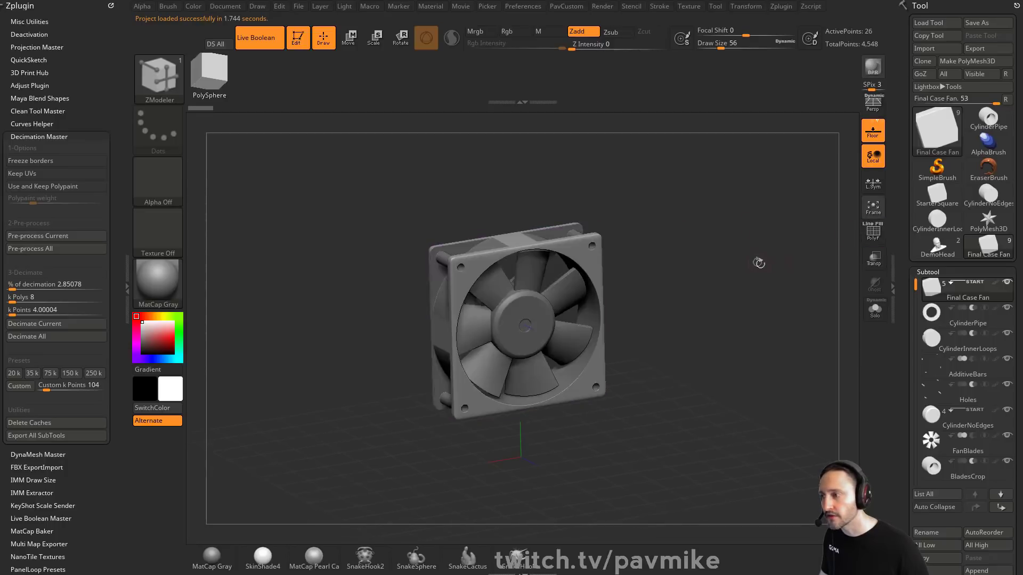
left_click_drag(909, 375, 896, 243)
left_click(927, 221)
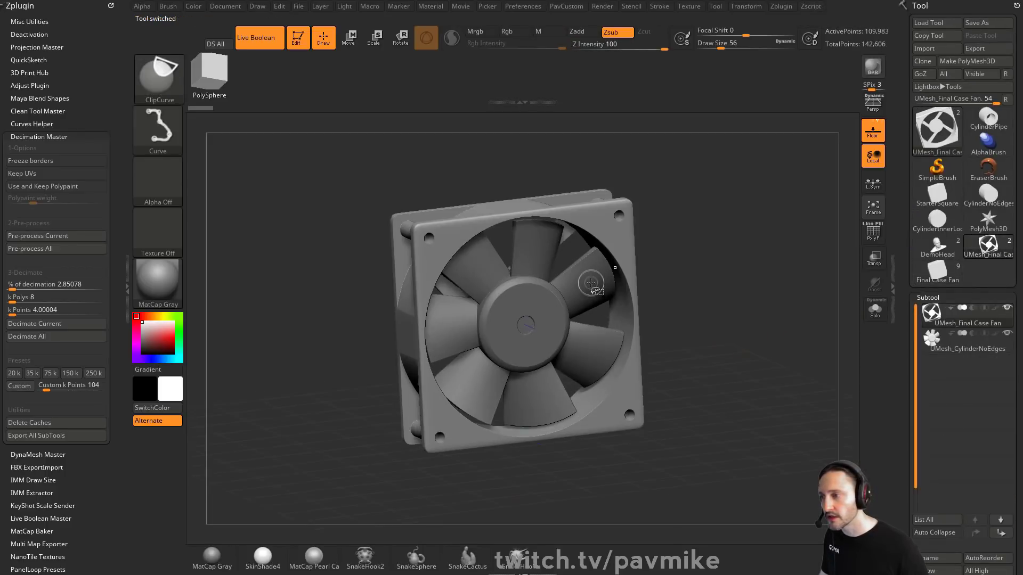
Step: Select the fan blades subtool, create an InsertMesh brush from it, and clear the canvas
left_click(980, 347)
left_click_drag(760, 331, 783, 321)
left_click(872, 313)
key("b")
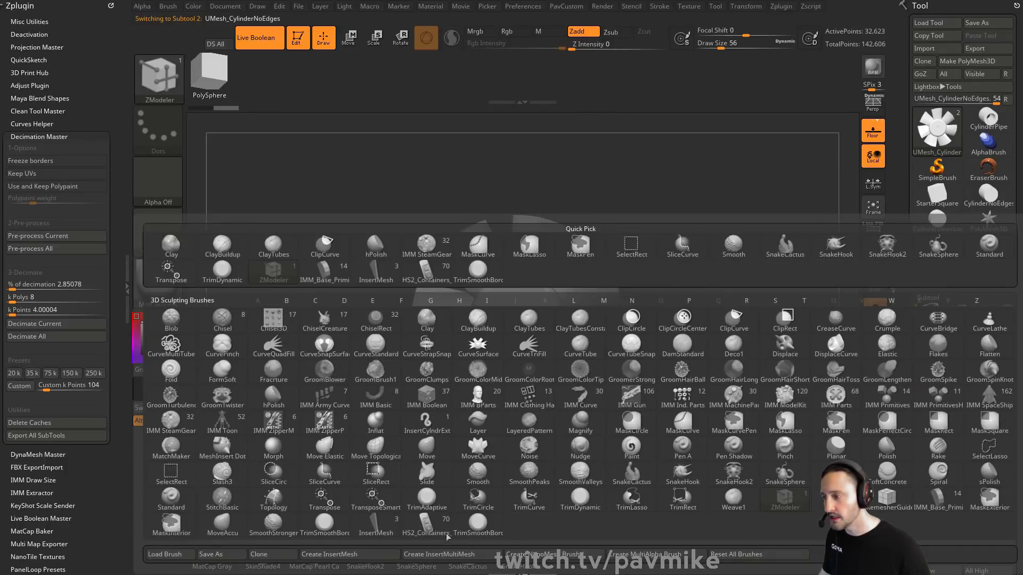
left_click(384, 557)
left_click(452, 187)
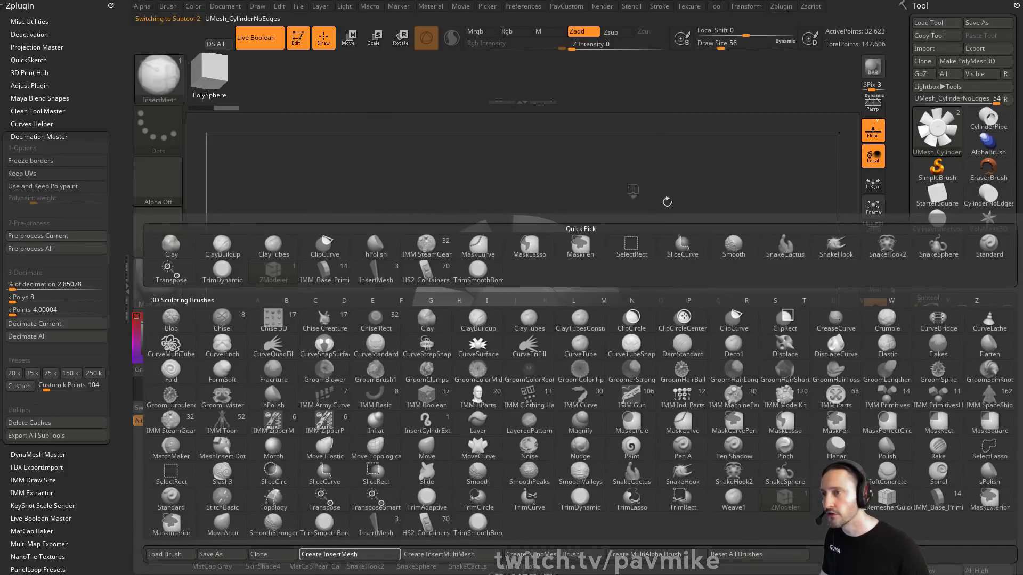
left_click(256, 37)
key("ctrl+n")
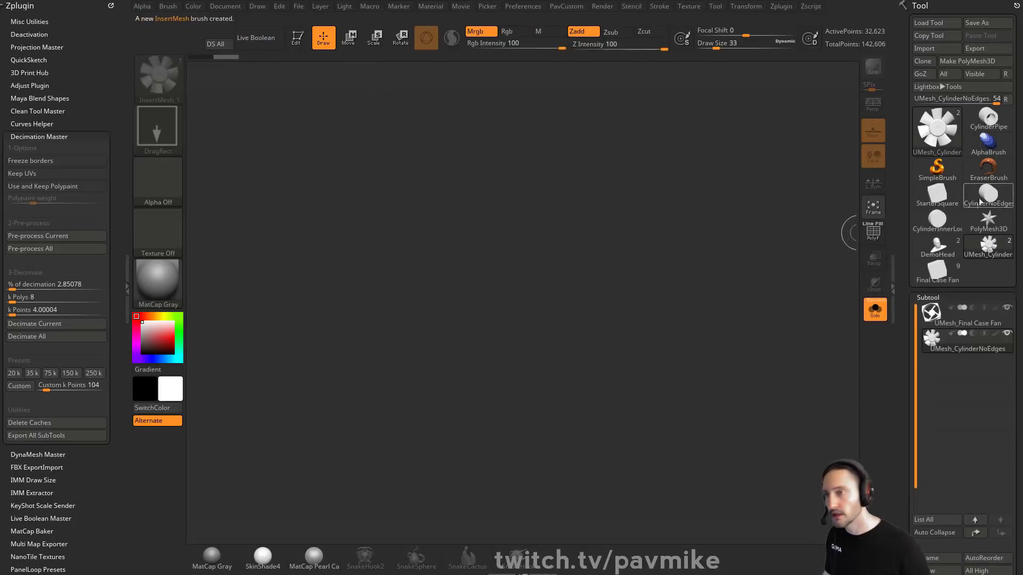
Step: Load the saved shiop.ZTL ship tool back into the canvas
left_click(979, 170)
left_click(938, 168)
left_click(927, 23)
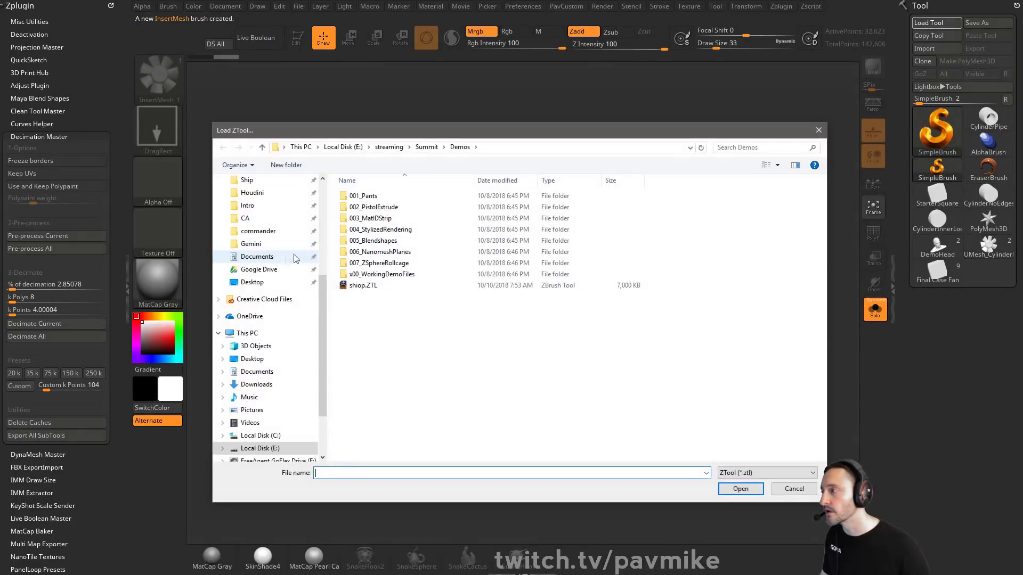
scroll(294, 234, "up", 3)
double_click(373, 294)
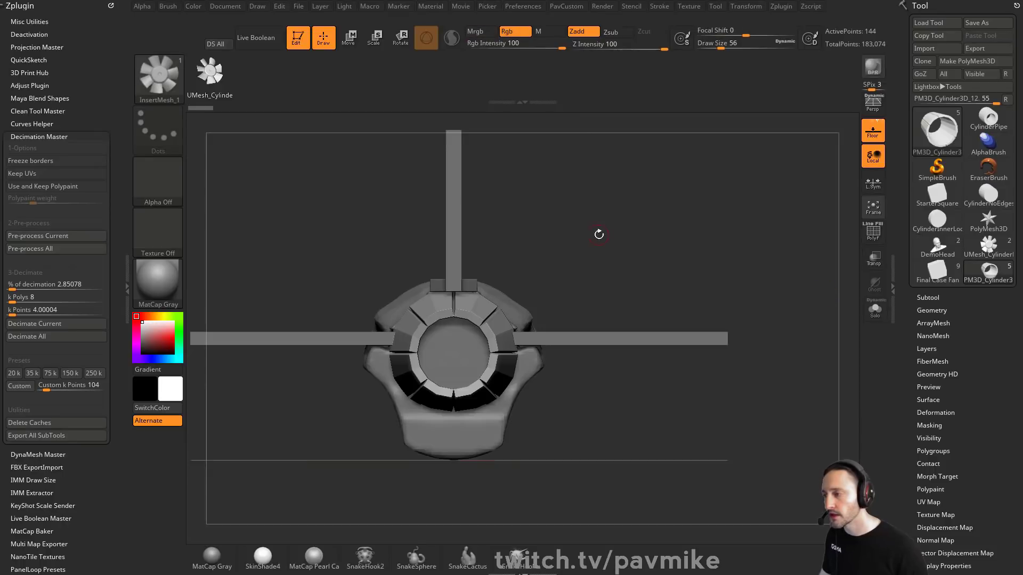
Step: Insert the fan mesh onto the ship with the new InsertMesh brush
left_click_drag(664, 196, 698, 177, "alt")
left_click_drag(607, 317, 682, 318)
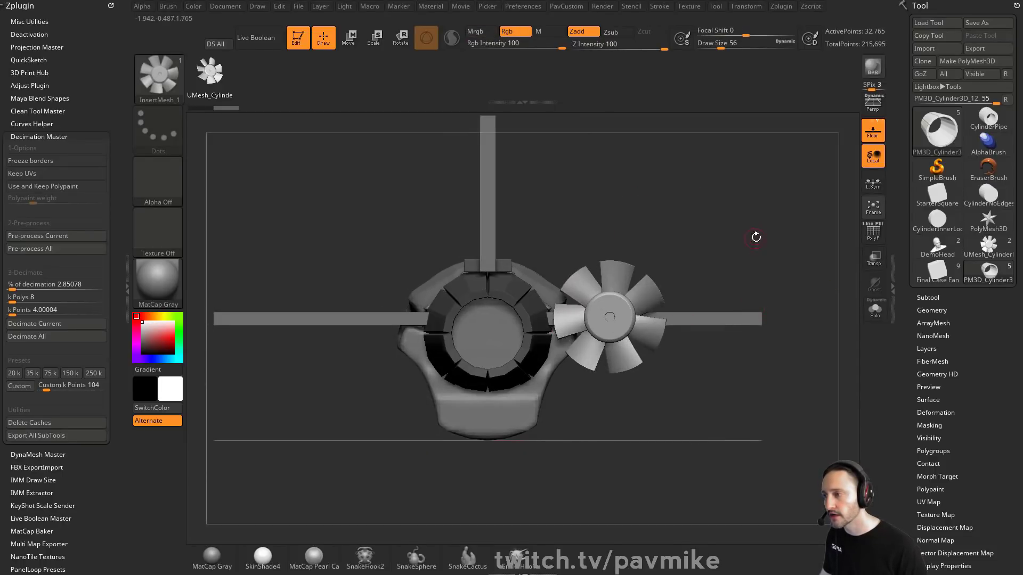
left_click_drag(756, 237, 678, 274)
key("ctrl+z")
left_click_drag(643, 318, 693, 322)
left_click_drag(717, 408, 761, 354)
key("ctrl+z")
left_click_drag(564, 306, 538, 333, "shift")
left_click_drag(660, 261, 758, 267)
Step: Split the inserted fan into its own subtool and move it into the nozzle opening
key("2")
left_click(738, 242)
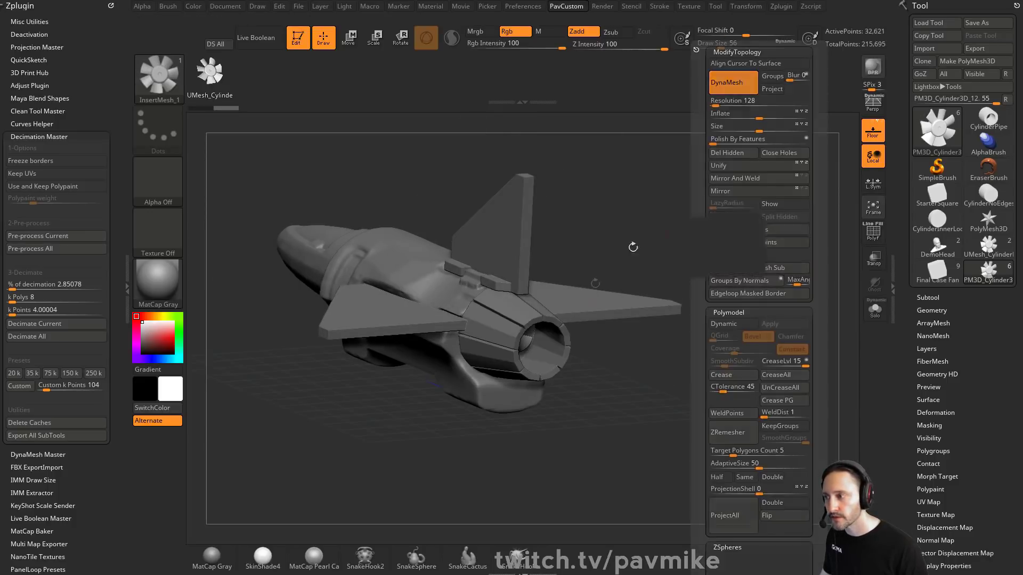
key("w")
left_click_drag(521, 341, 560, 355)
left_click_drag(536, 346, 548, 348)
key("q")
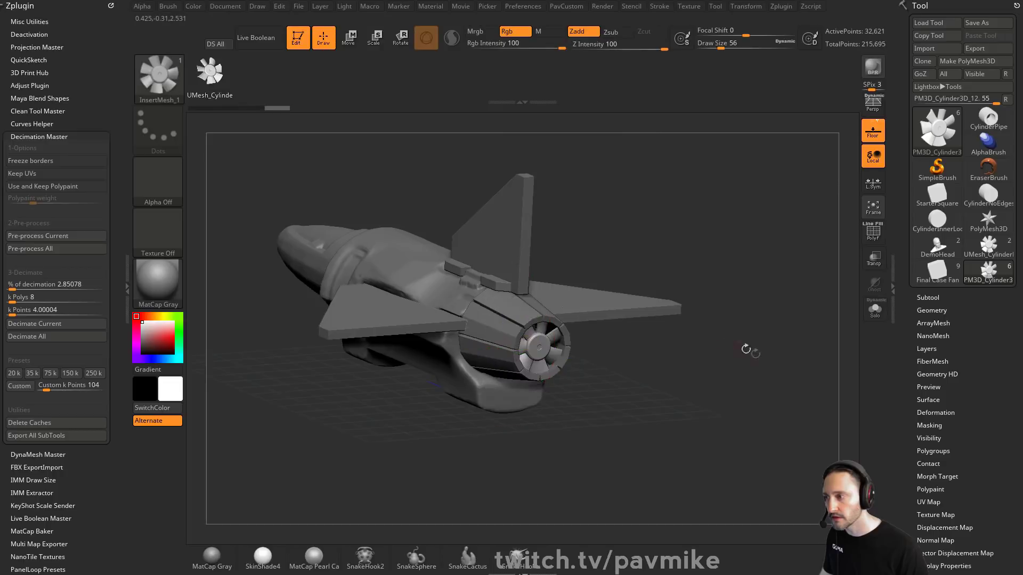
Step: Load the StructuralComponents kitbash InsertMesh brush from the Lightbox brush folders
left_click_drag(746, 349, 717, 388)
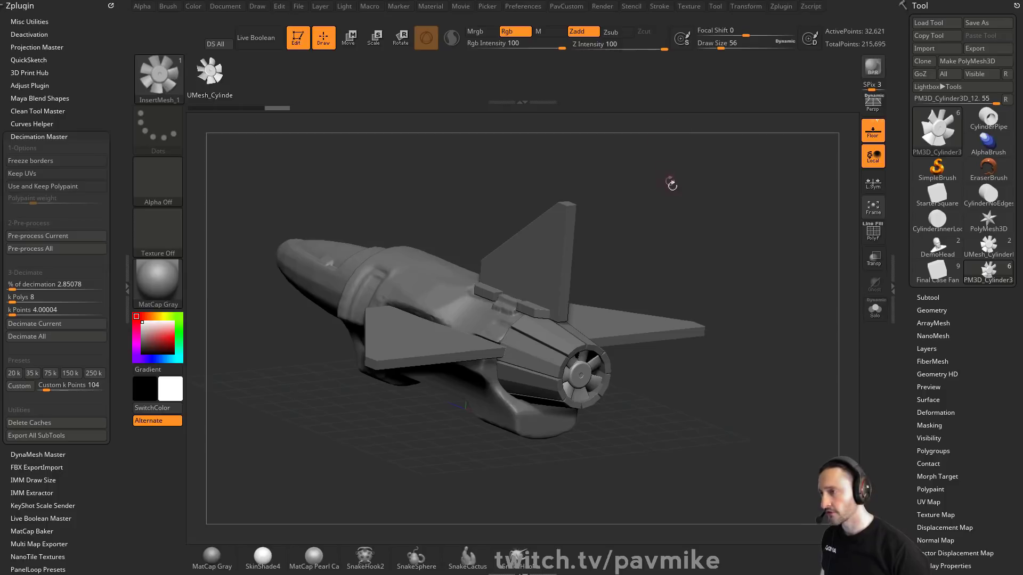
left_click_drag(672, 184, 710, 185)
key("b")
key("b")
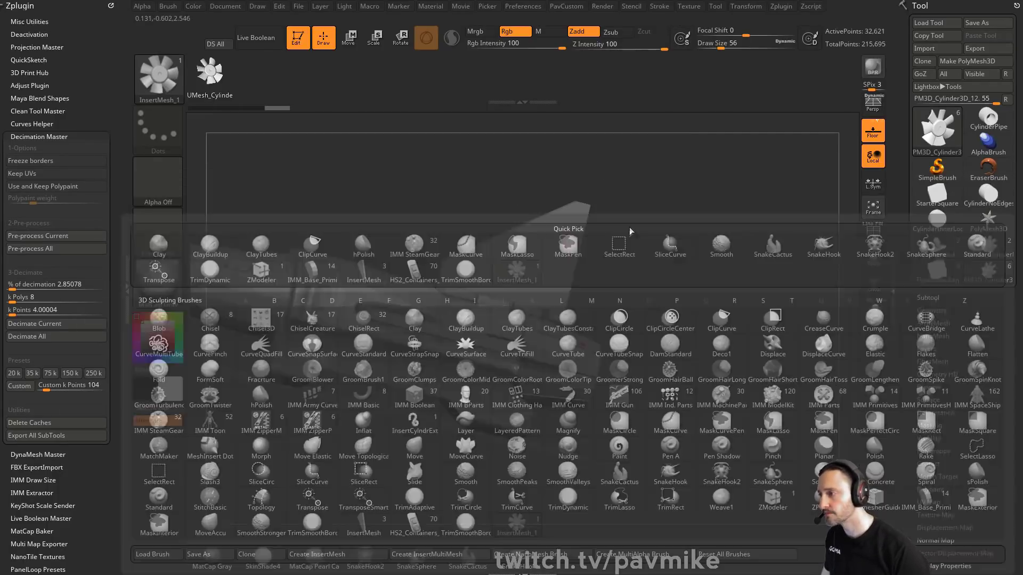
key("comma")
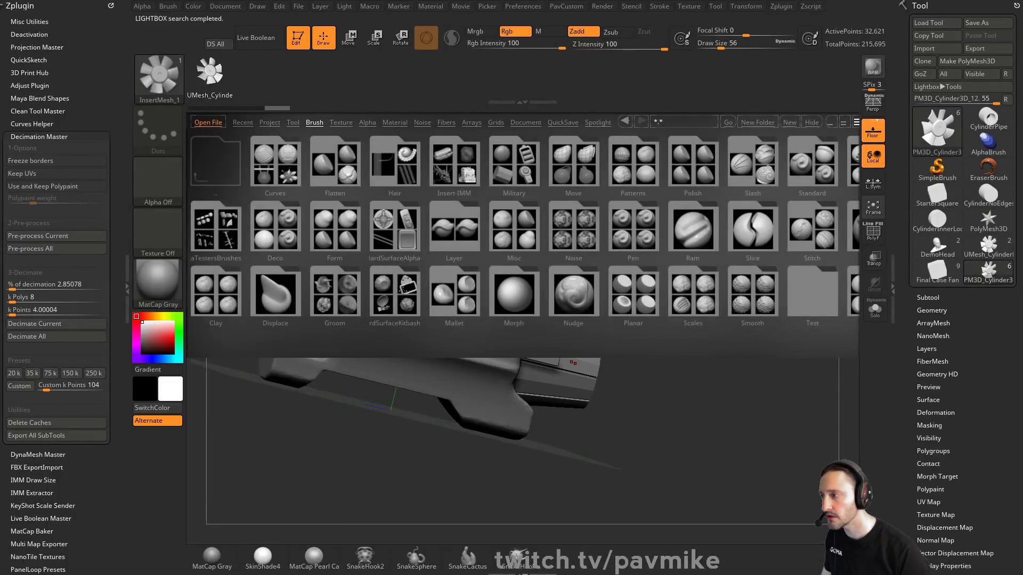
left_click(395, 290)
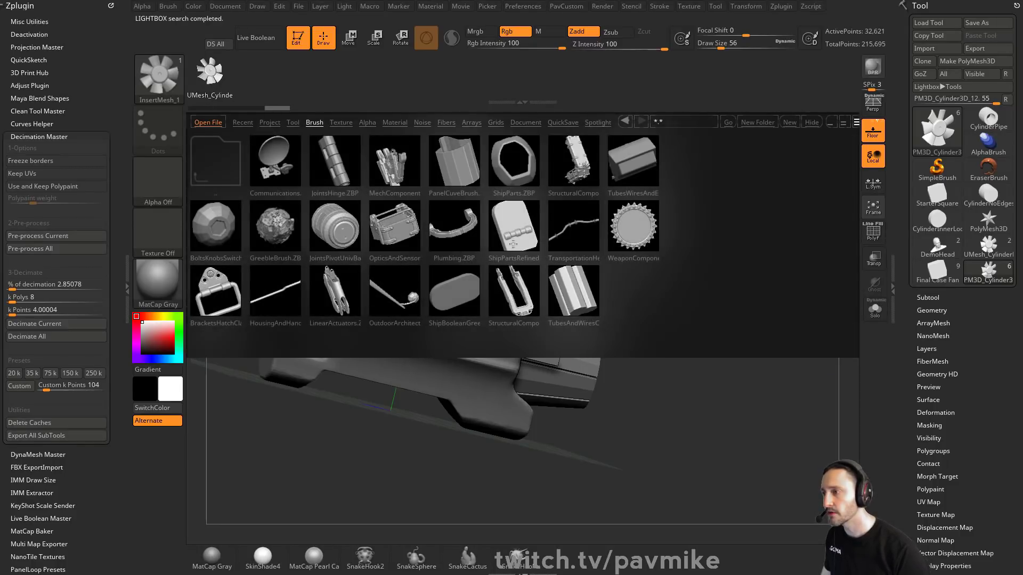
double_click(578, 179)
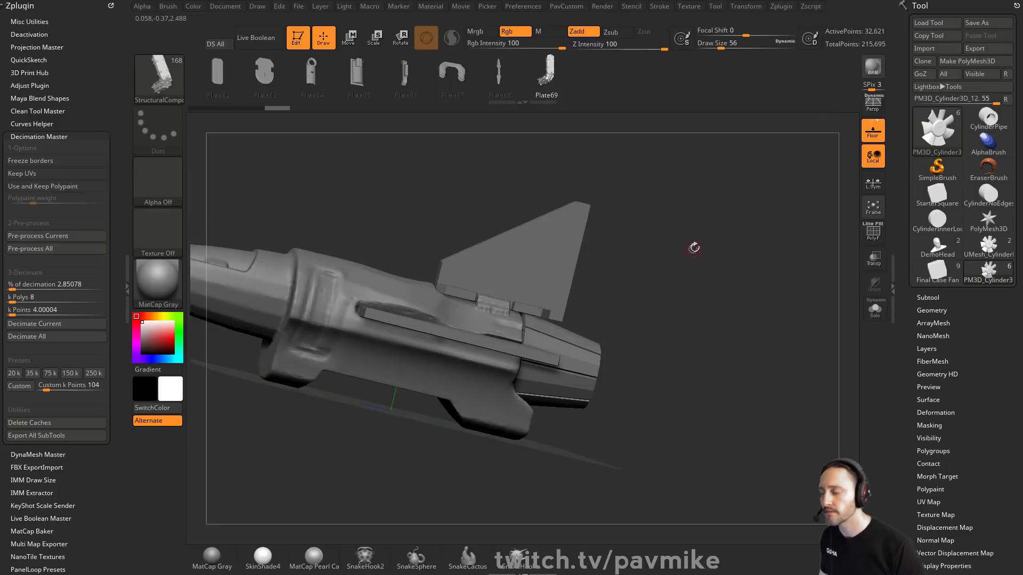
Step: Set the draw size to 104 and pick a plate piece from the brush's mesh palette
mouse_move(692, 247)
left_mouse_down()
mouse_move(738, 275)
mouse_move(713, 254)
mouse_move(722, 258)
left_mouse_up()
key("s")
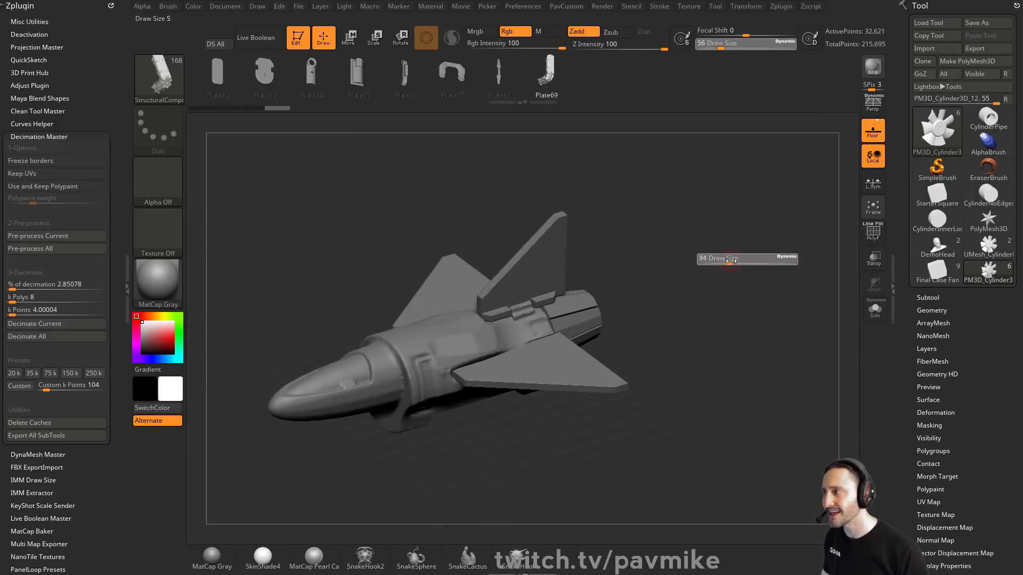
left_click(730, 259)
key("m")
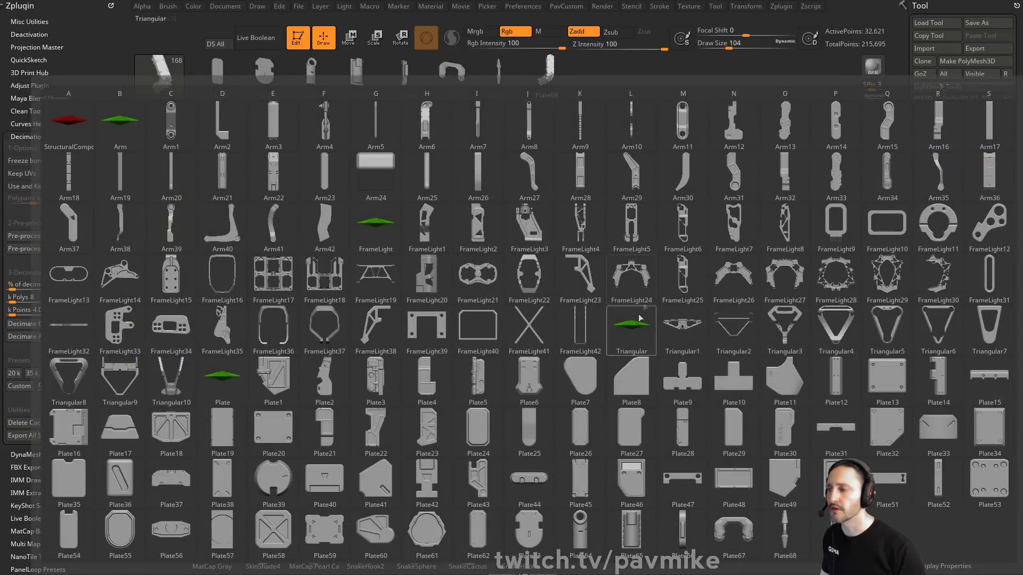
mouse_move(529, 384)
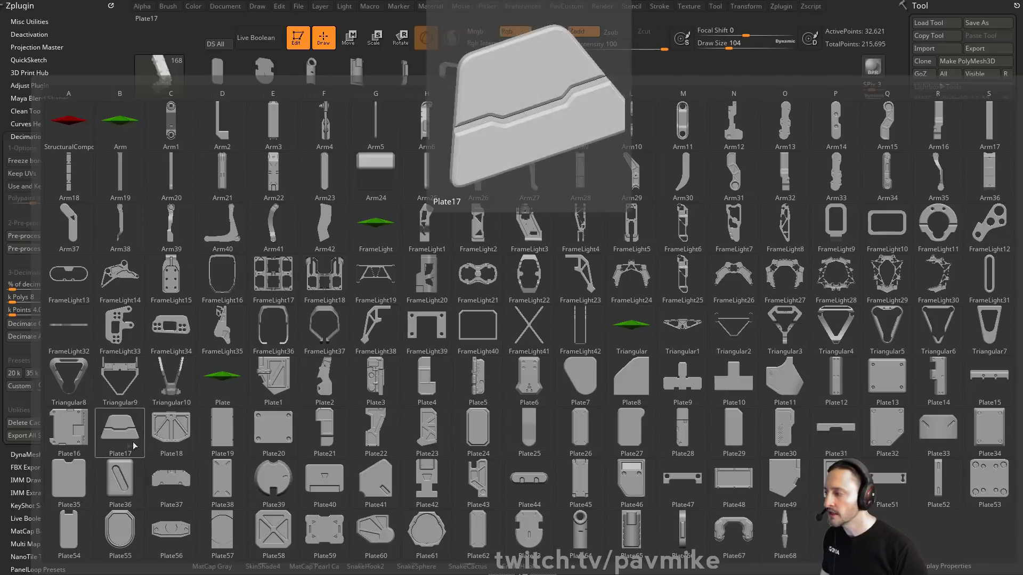
left_click(163, 437)
left_click_drag(685, 321, 633, 304)
left_click_drag(496, 318, 544, 301)
left_click_drag(712, 279, 739, 259)
key("w")
left_click_drag(608, 259, 624, 232)
key("q")
mouse_move(752, 274)
left_mouse_down()
mouse_move(759, 319)
mouse_move(757, 291)
left_mouse_up()
key("ctrl")
key("ctrl+z")
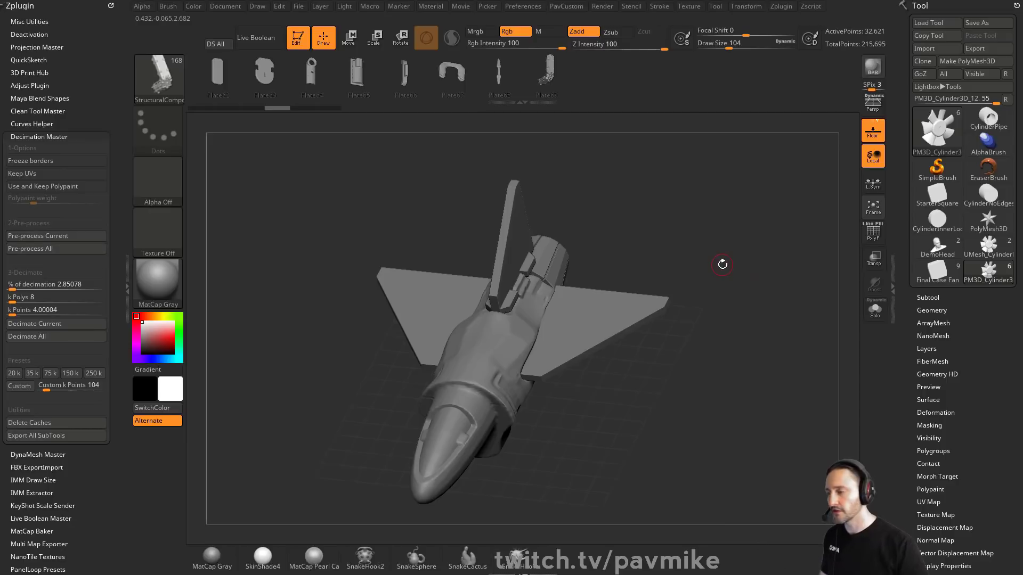
Step: Insert the U-shaped Plate67 piece onto the ship's hull behind the nose
left_click_drag(700, 232, 727, 198)
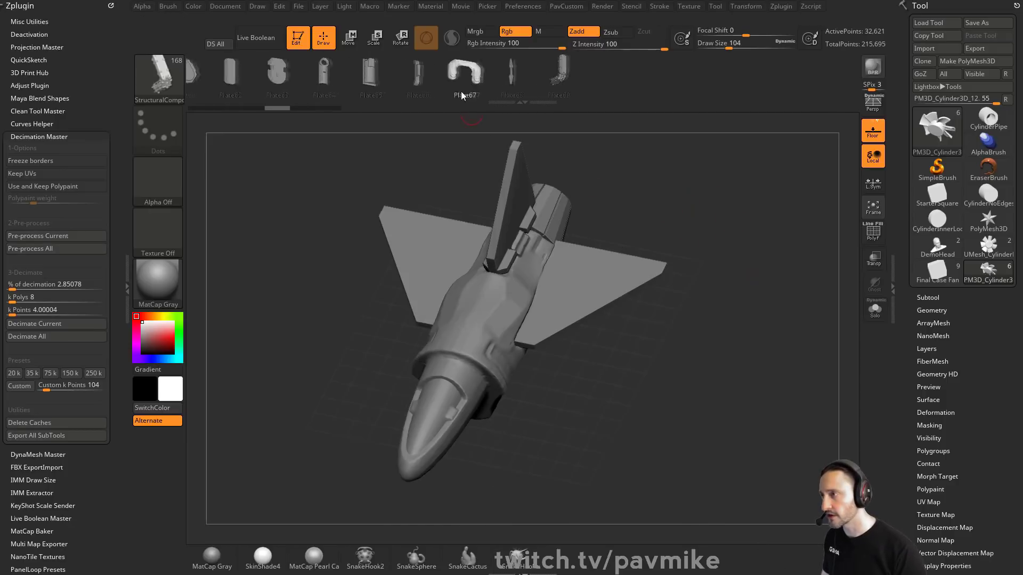
left_click_drag(616, 193, 702, 265, "shift")
left_click_drag(487, 373, 487, 411)
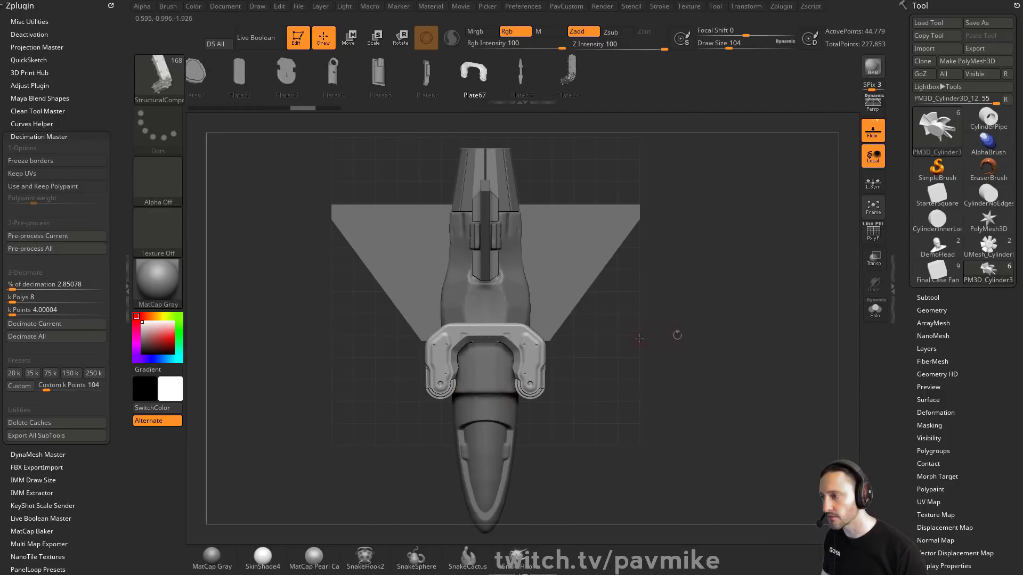
Step: Split the inserted plate into its own subtool
key("1")
left_click(660, 230)
left_click_drag(693, 376, 644, 194)
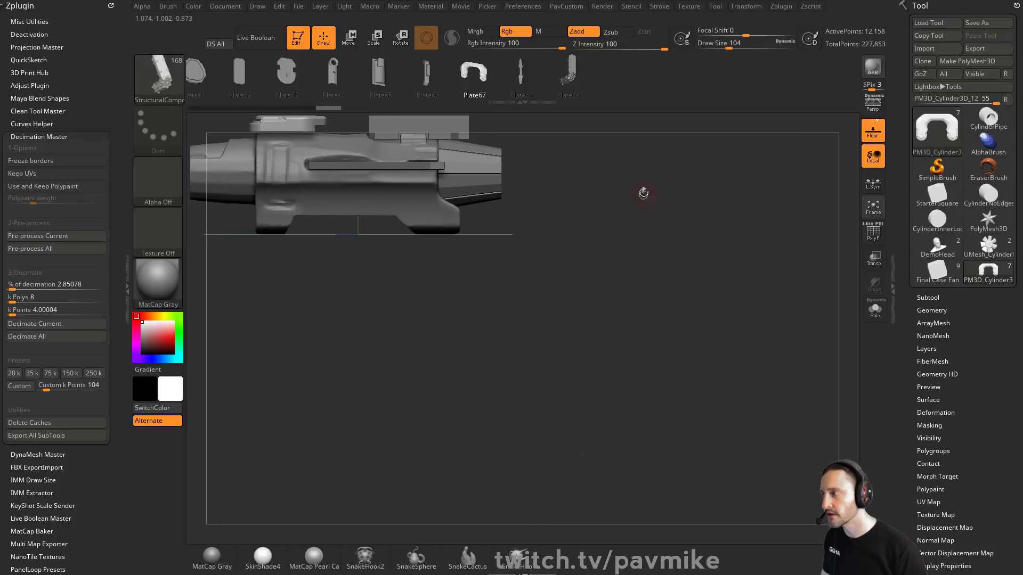
key("f")
key("w")
left_click(426, 244)
key("q")
left_click_drag(506, 259, 626, 268)
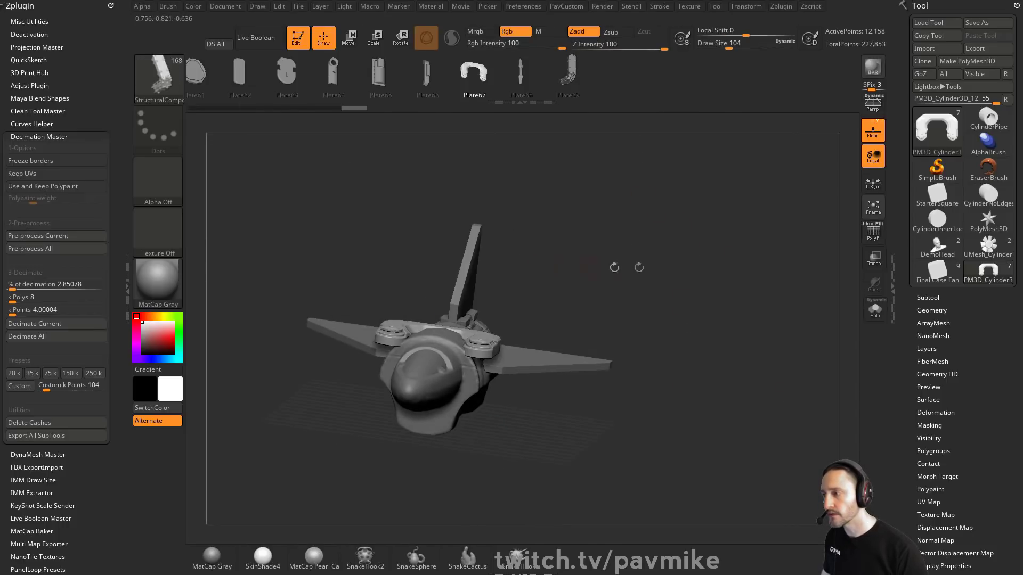
Step: DynaMesh the plate subtool to merge its geometry
key("1")
mouse_move(767, 225)
left_mouse_down()
mouse_move(799, 230)
mouse_move(679, 315)
mouse_move(693, 304)
left_mouse_up()
left_click(867, 240)
left_click(870, 238)
key("1")
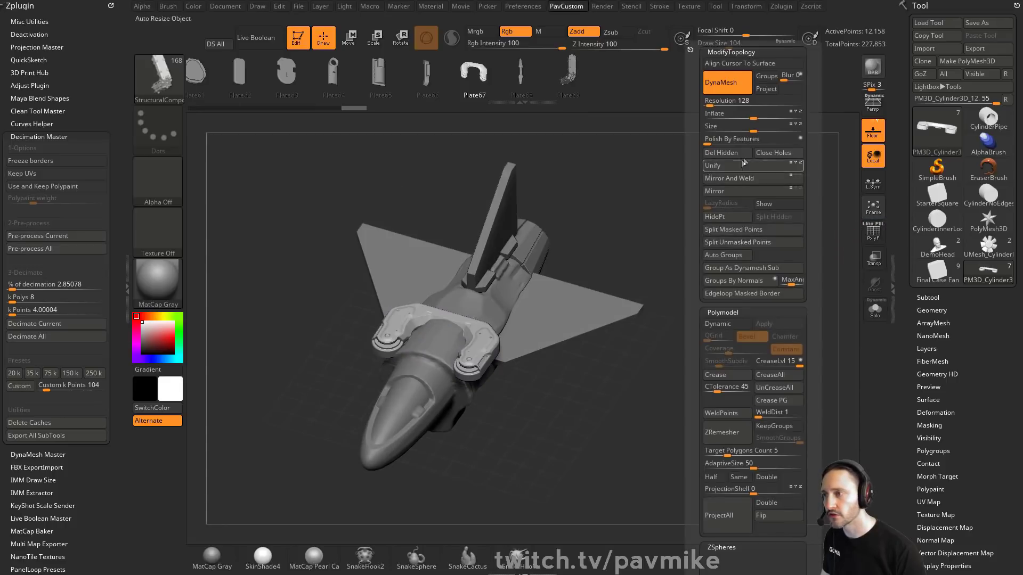
left_click(743, 86)
left_click_drag(658, 166, 682, 219, "ctrl")
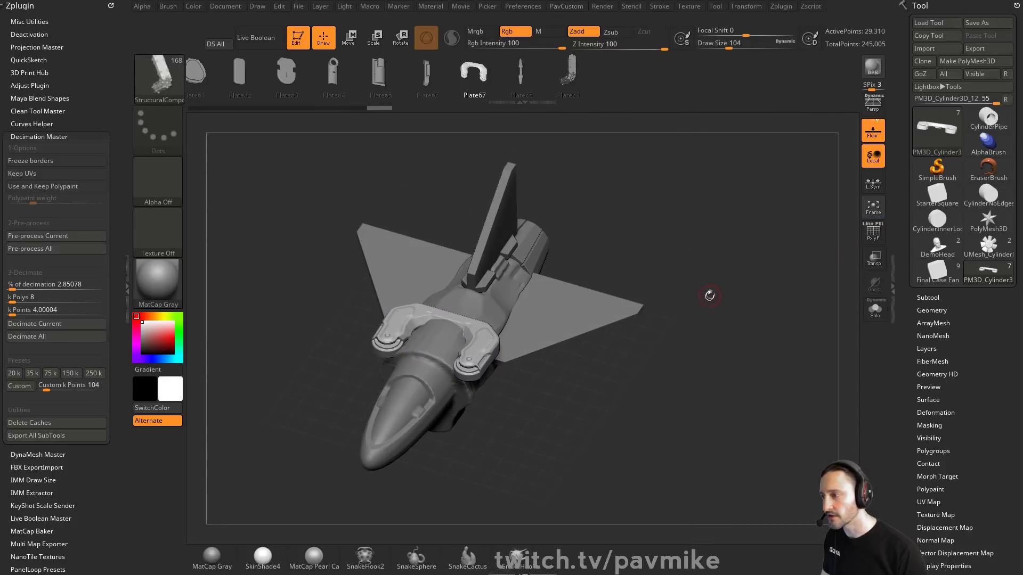
left_click(864, 235)
Step: Select the plate subtool and bend it with the gizmo deformer so it wraps around the hull
left_click(516, 305, "alt")
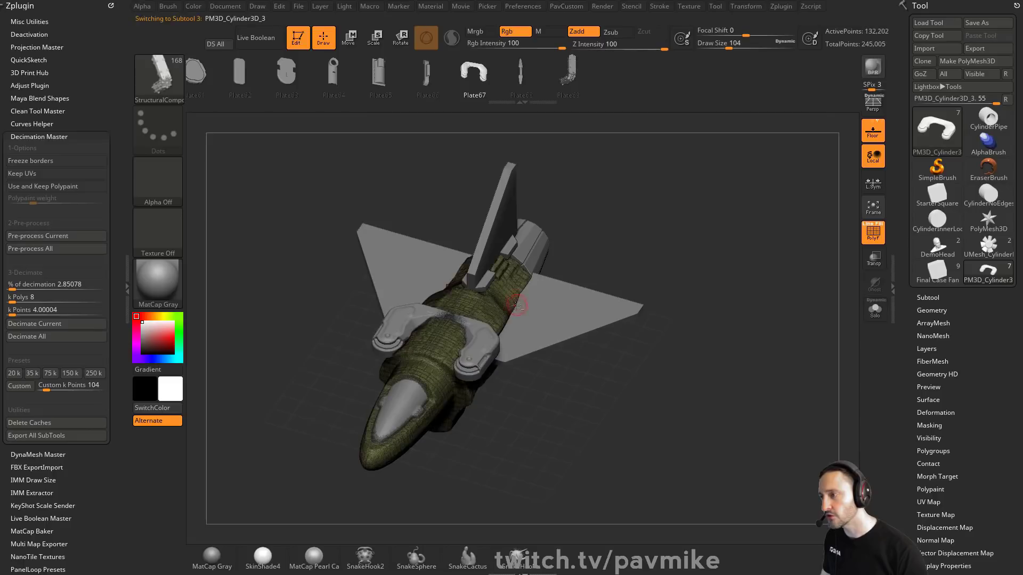
key("space")
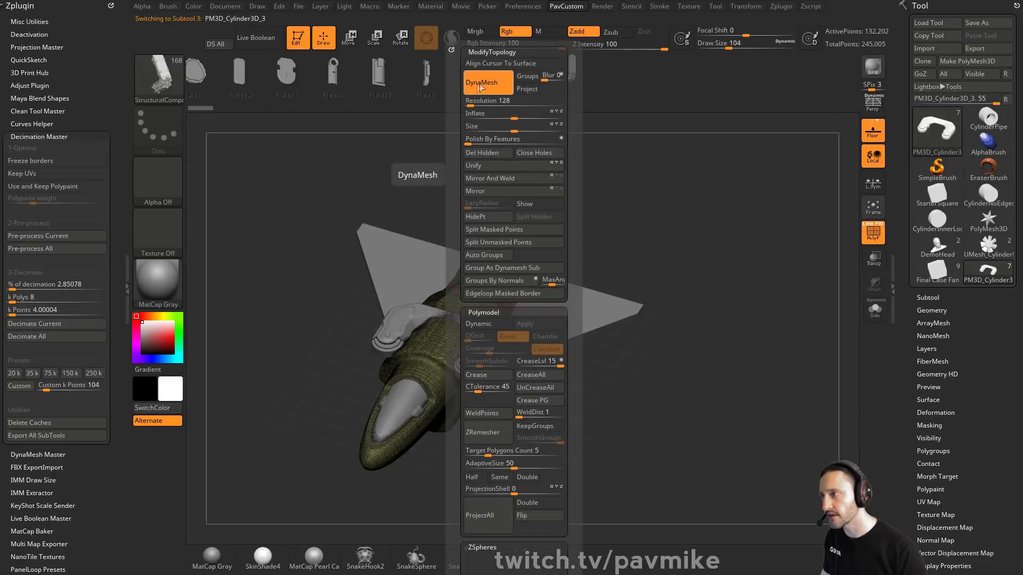
left_click(431, 312, "alt")
key("2")
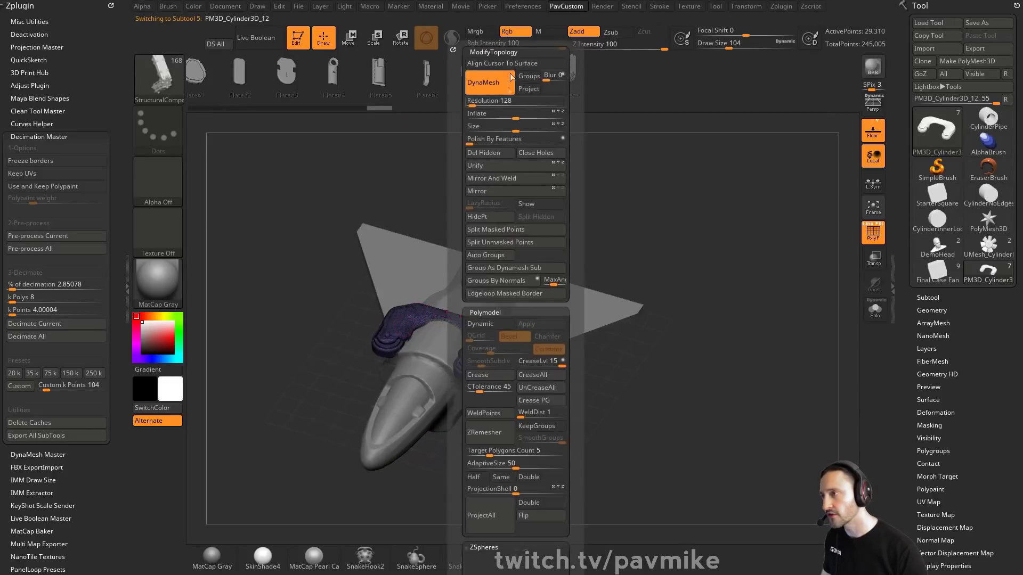
left_click_drag(763, 286, 737, 247)
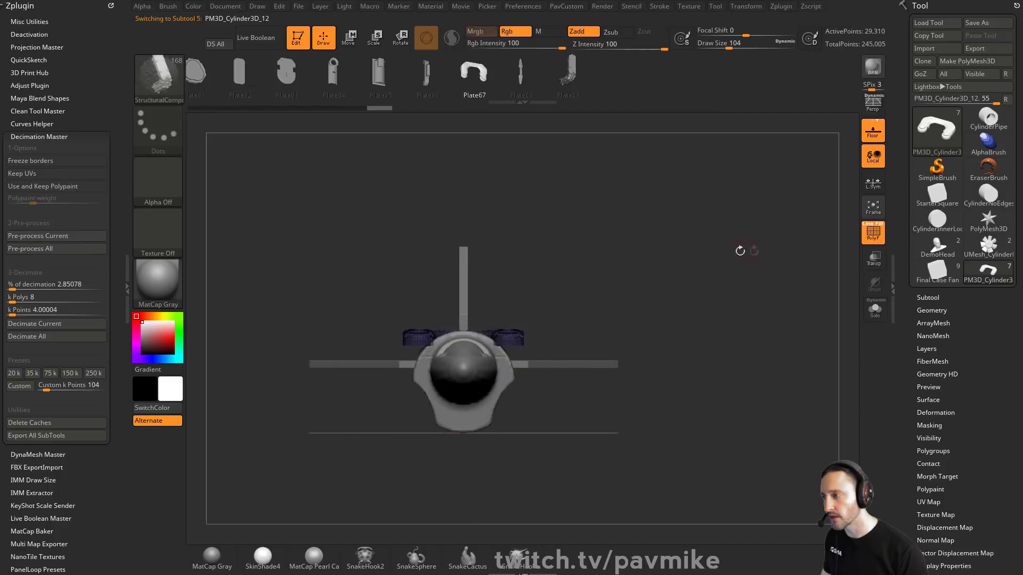
key("w")
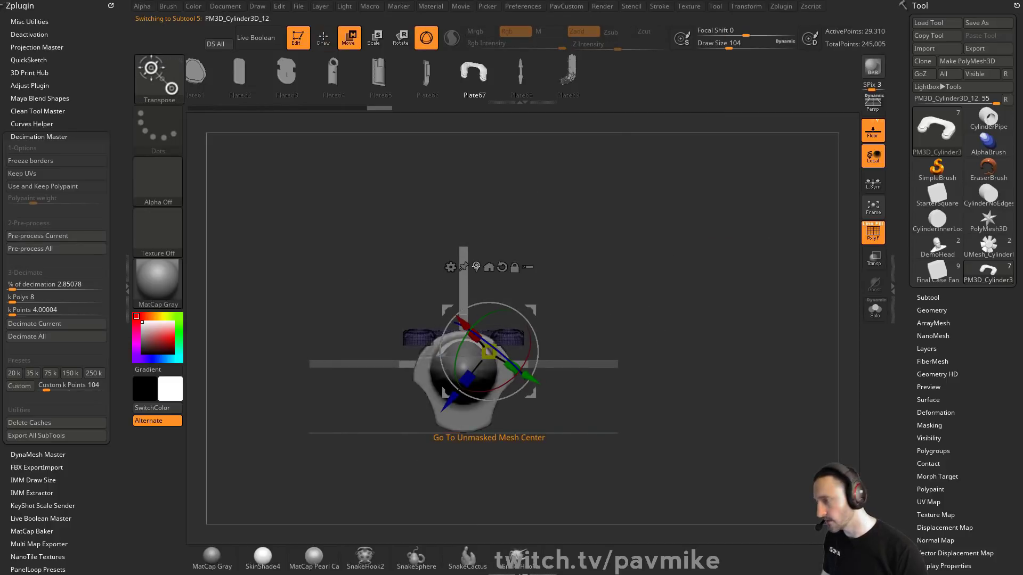
left_click(477, 266)
left_click(474, 253)
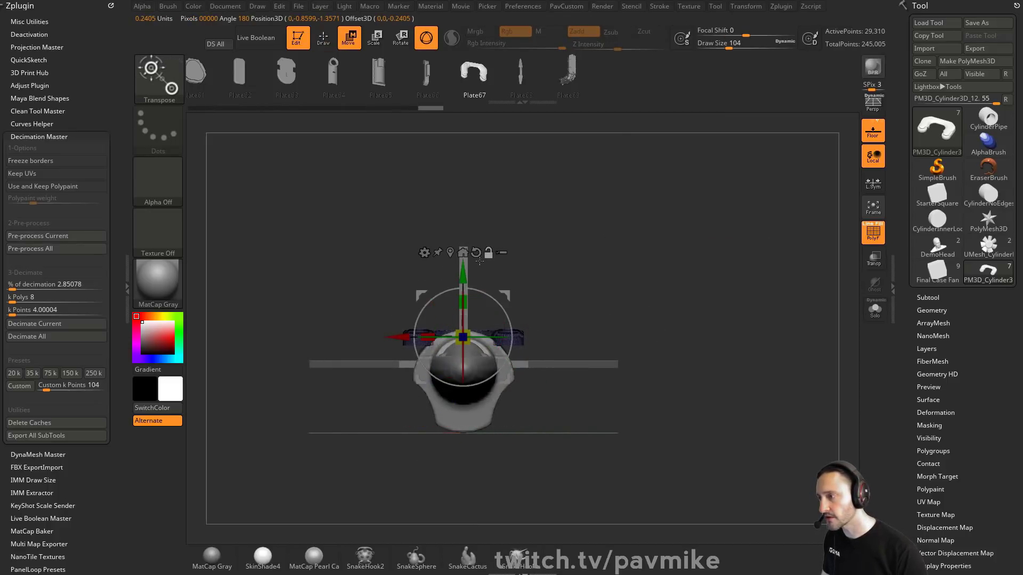
left_click(425, 254)
left_click(473, 288)
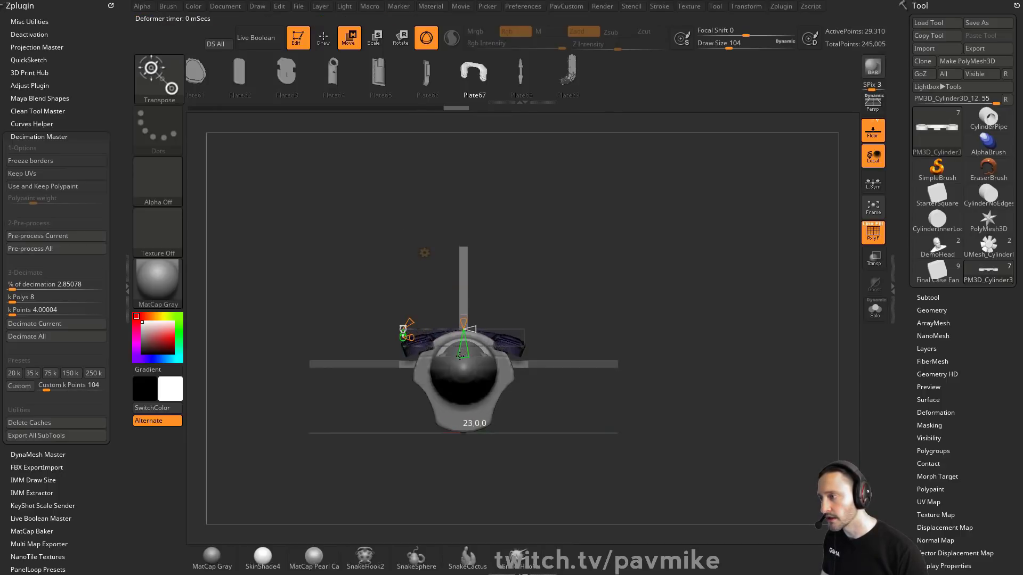
key("ctrl+z")
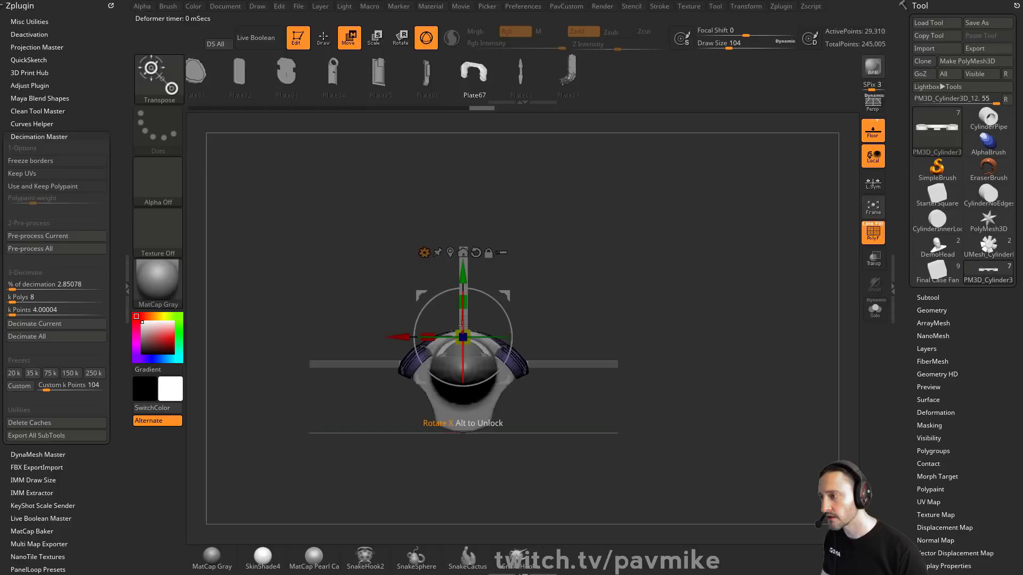
left_click_drag(467, 276, 467, 269)
key("q")
mouse_move(741, 261)
left_mouse_down()
mouse_move(690, 289)
mouse_move(719, 299)
left_mouse_up()
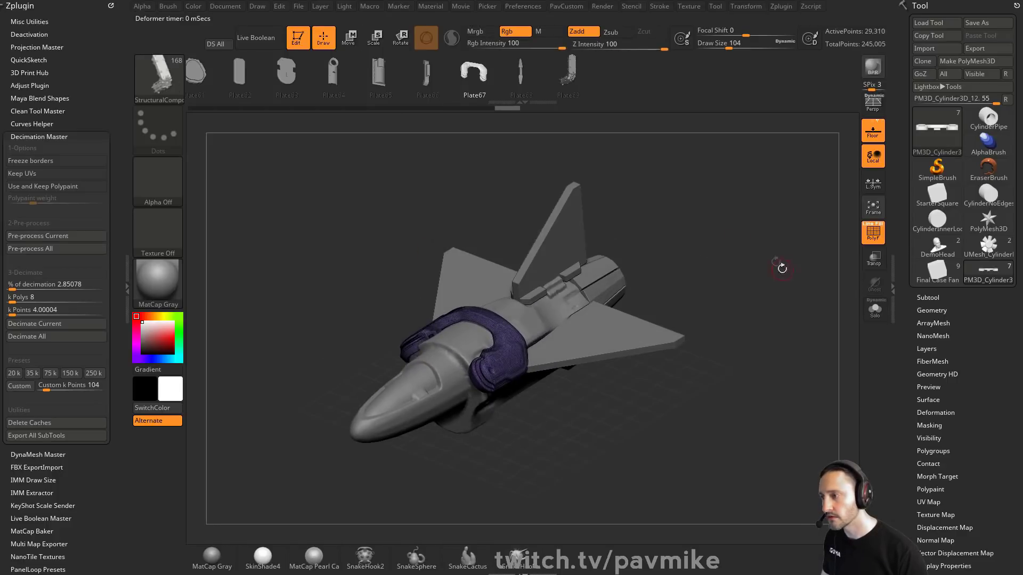
Step: Select the hull subtool and switch to the TrimDynamic brush at draw size 132
mouse_move(779, 265)
left_mouse_down("ctrl")
mouse_move(810, 285)
mouse_move(768, 287)
mouse_move(764, 298)
left_mouse_up("ctrl")
left_click(874, 239)
left_click(549, 299, "alt")
left_click_drag(738, 247, 756, 294)
key("s")
left_click_drag(490, 320, 495, 321)
left_click_drag(670, 249, 674, 277, "shift")
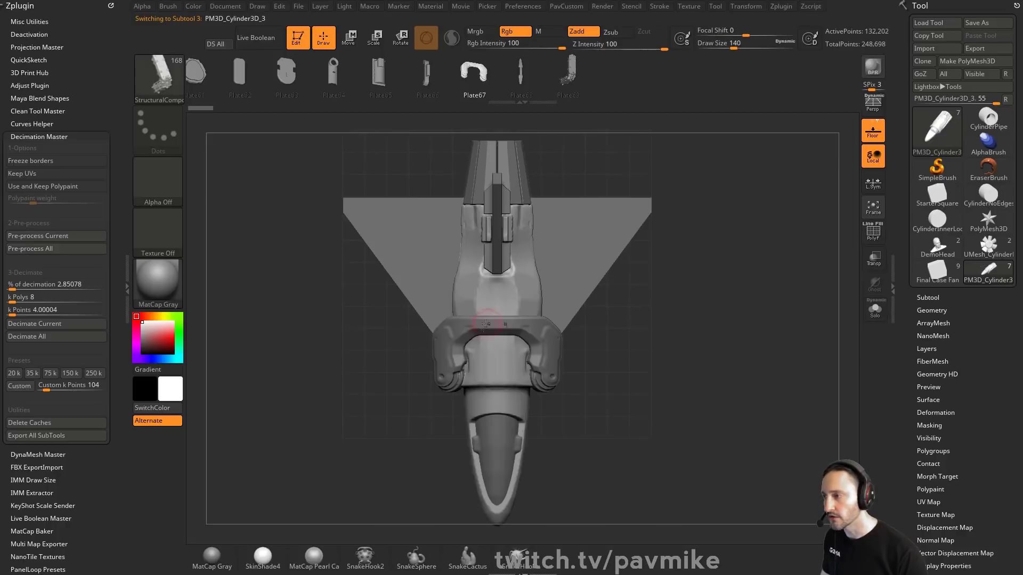
key("s")
left_click_drag(733, 338, 733, 298, "shift")
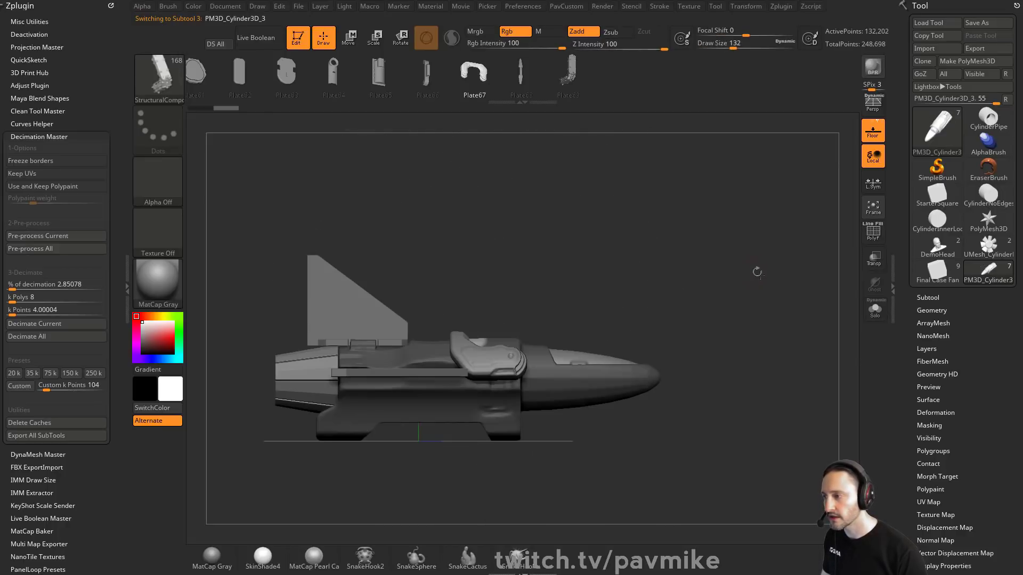
key("w")
left_click_drag(528, 283, 523, 284)
key("q")
left_click_drag(637, 227, 654, 245, "ctrl")
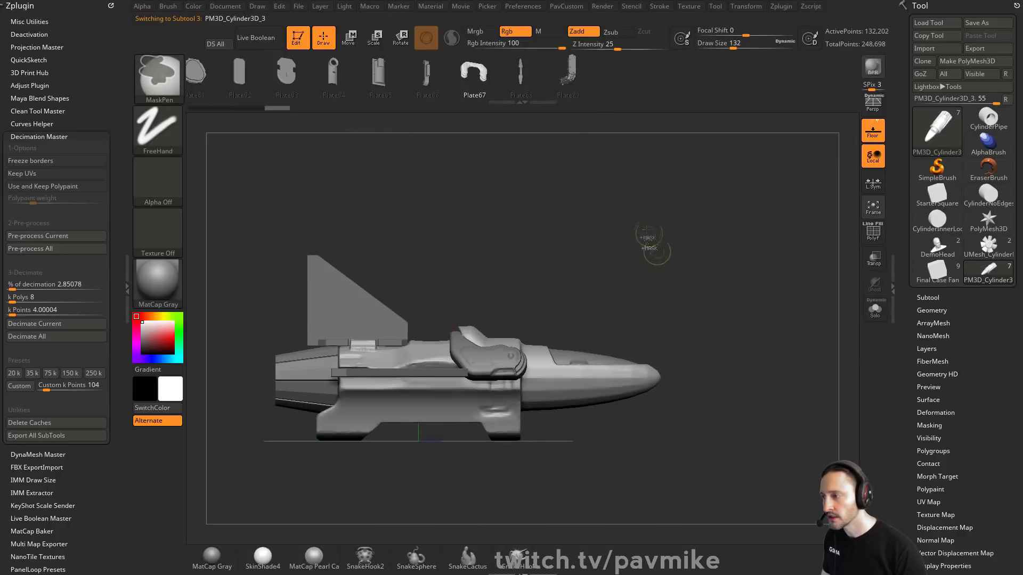
mouse_move(671, 284)
left_mouse_down()
mouse_move(559, 265)
mouse_move(551, 294)
mouse_move(548, 254)
left_mouse_up()
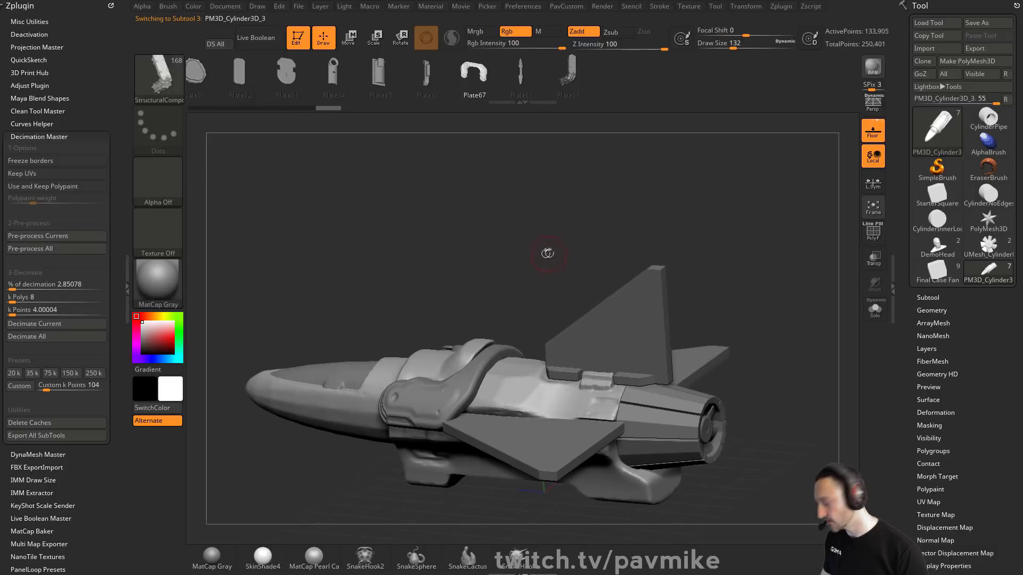
key("b")
key("t")
key("d")
mouse_move(541, 214)
left_mouse_down("alt")
mouse_move(530, 300)
mouse_move(442, 391)
left_mouse_up("alt")
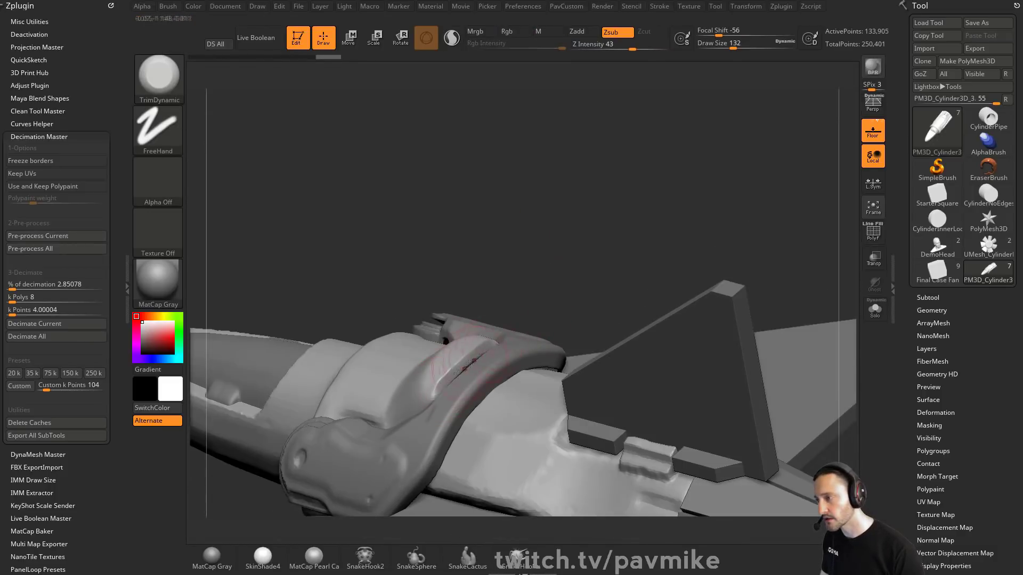
mouse_move(607, 279)
left_mouse_down()
mouse_move(656, 461)
mouse_move(685, 324)
mouse_move(676, 275)
left_mouse_up()
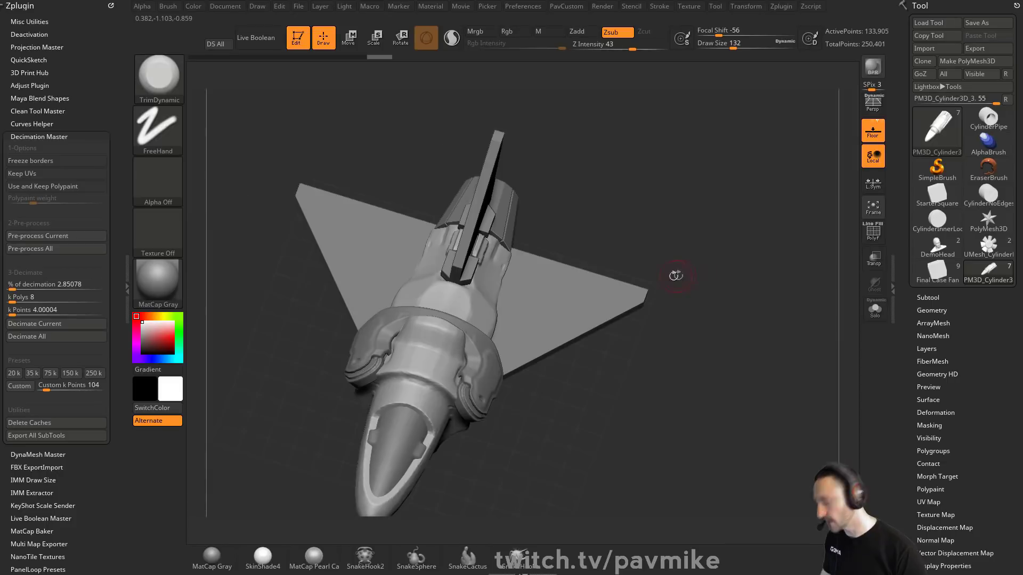
Step: Browse the insert mesh brushes and load the HS2_Vents brush from the Lightbox brush library
key("b")
left_click(440, 531)
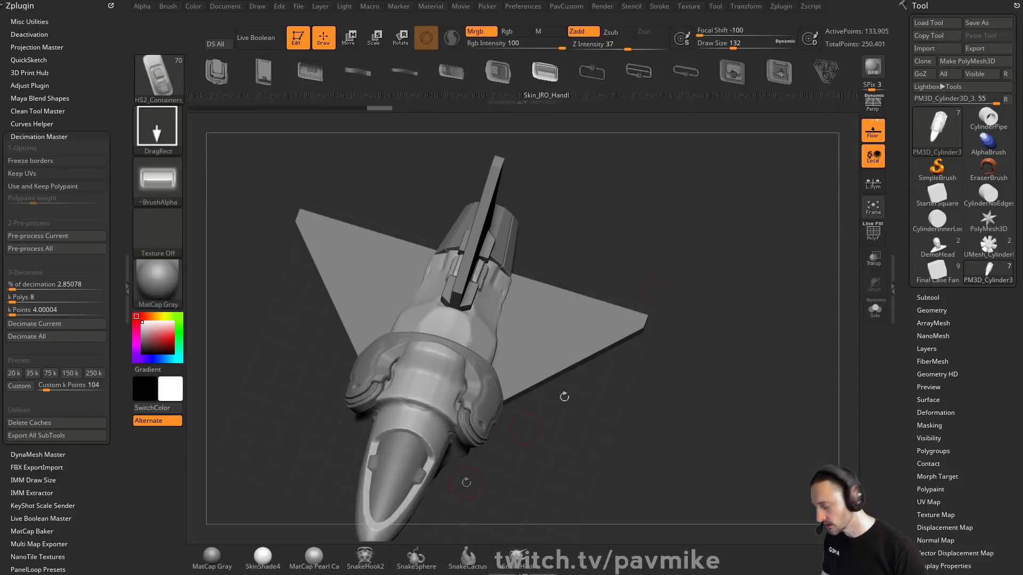
left_click_drag(684, 80, 496, 84)
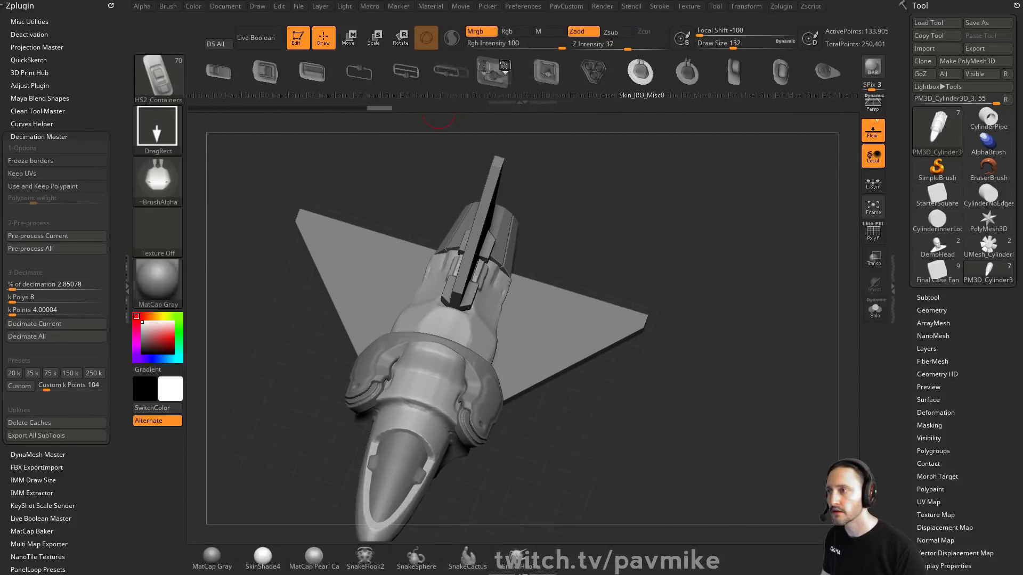
left_click_drag(677, 84, 536, 86)
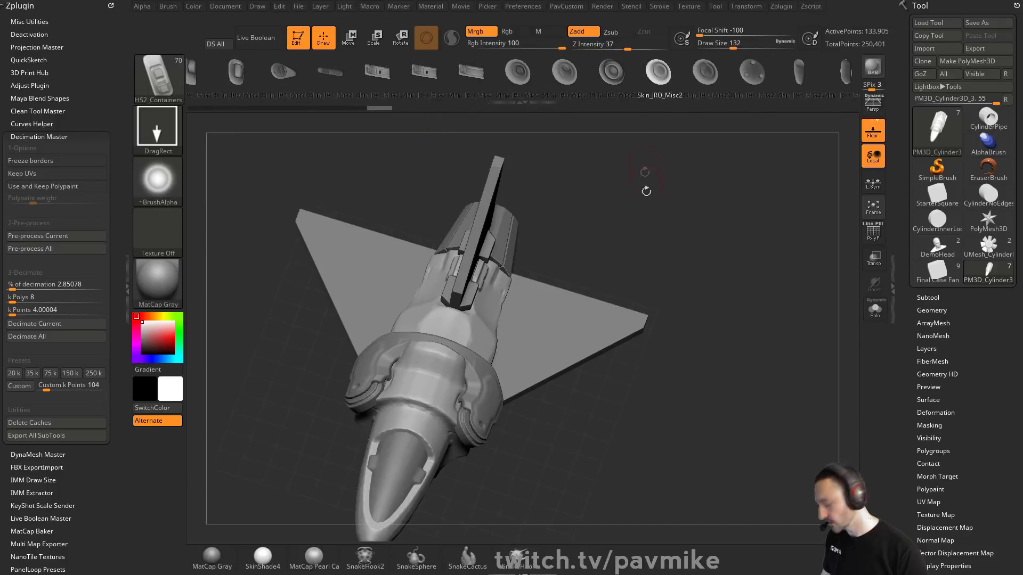
key("comma")
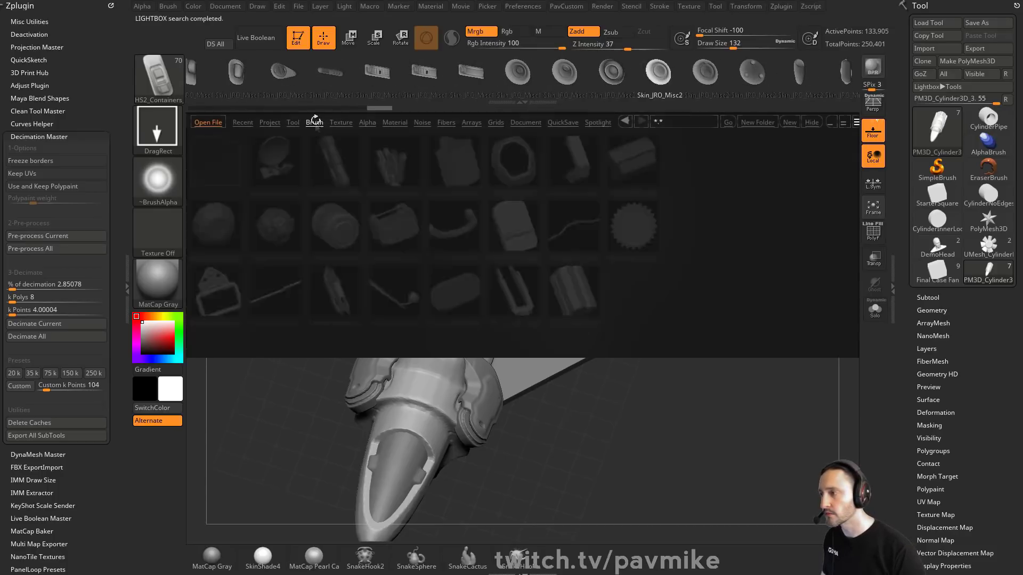
left_click(420, 235)
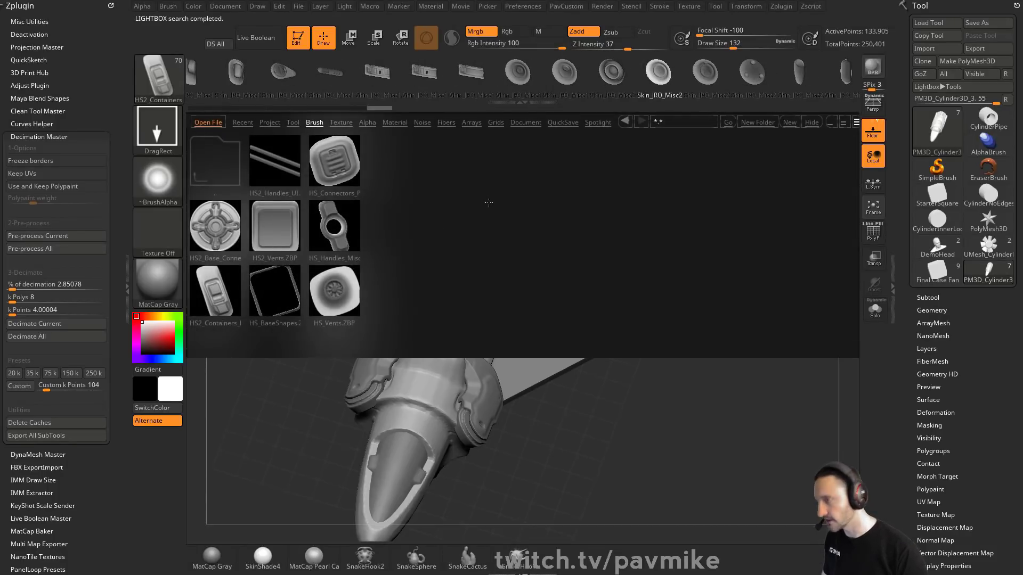
double_click(273, 240)
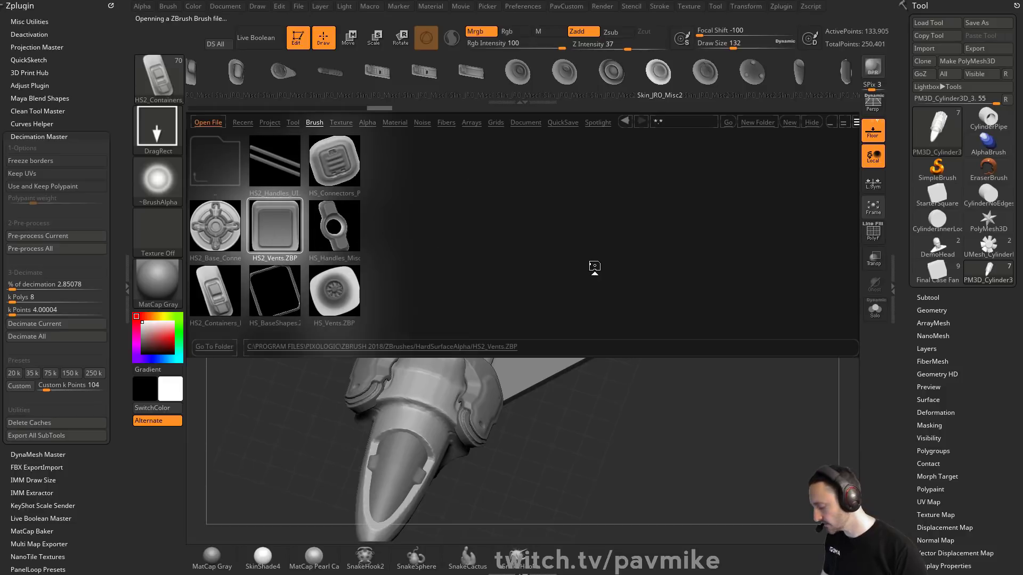
Step: Pick the Skin_JRO_Vent80 insert mesh and insert vent pieces onto the hull, undoing the last insert
key("b")
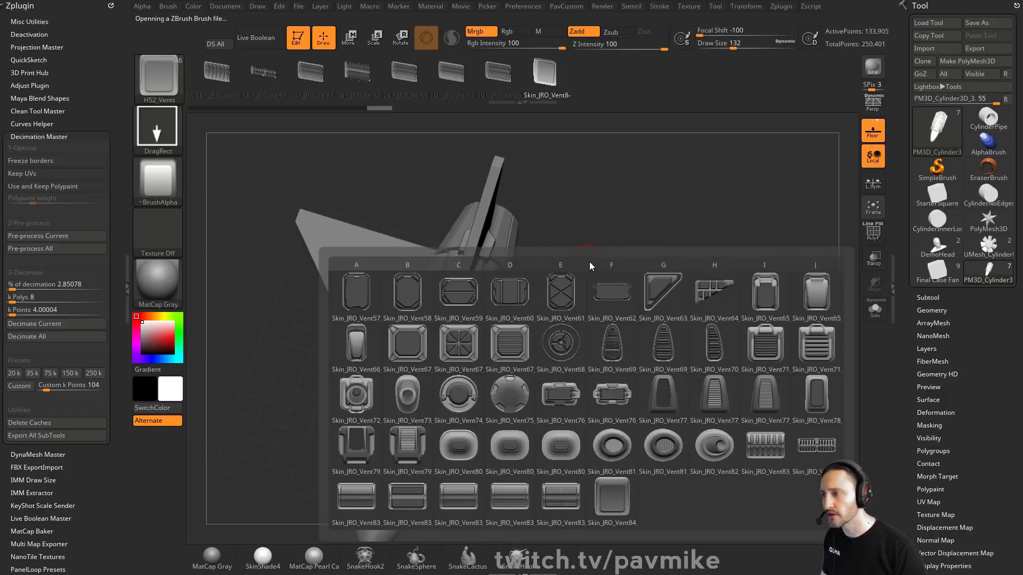
left_click(509, 458)
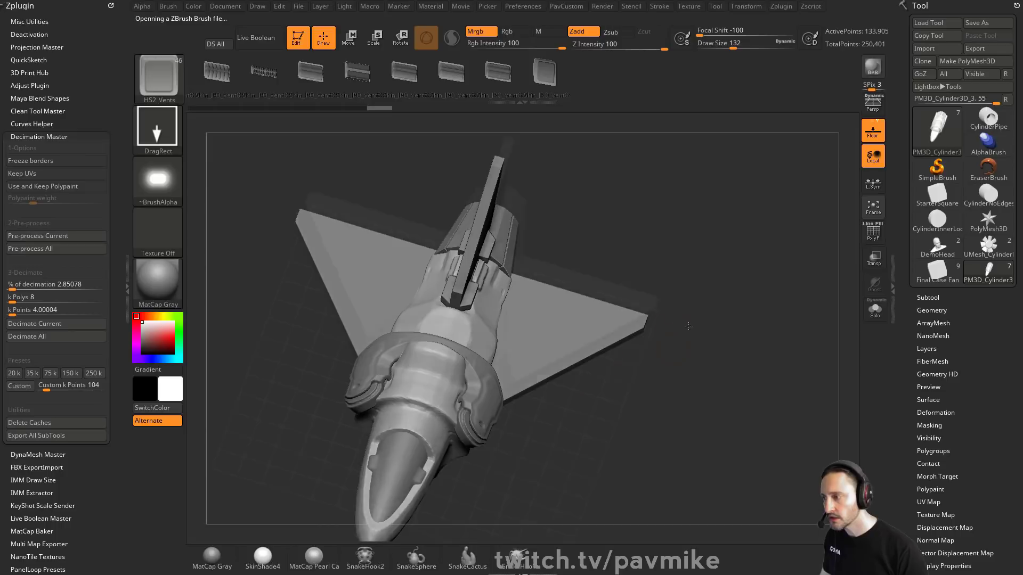
right_click_drag(469, 316, 507, 300)
left_click_drag(513, 301, 547, 294)
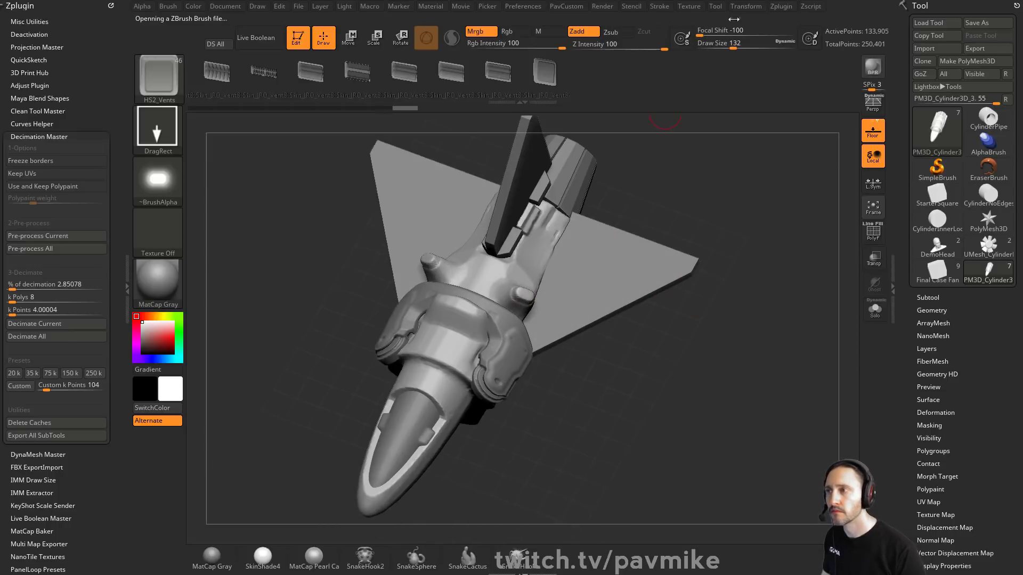
left_click_drag(449, 288, 472, 306)
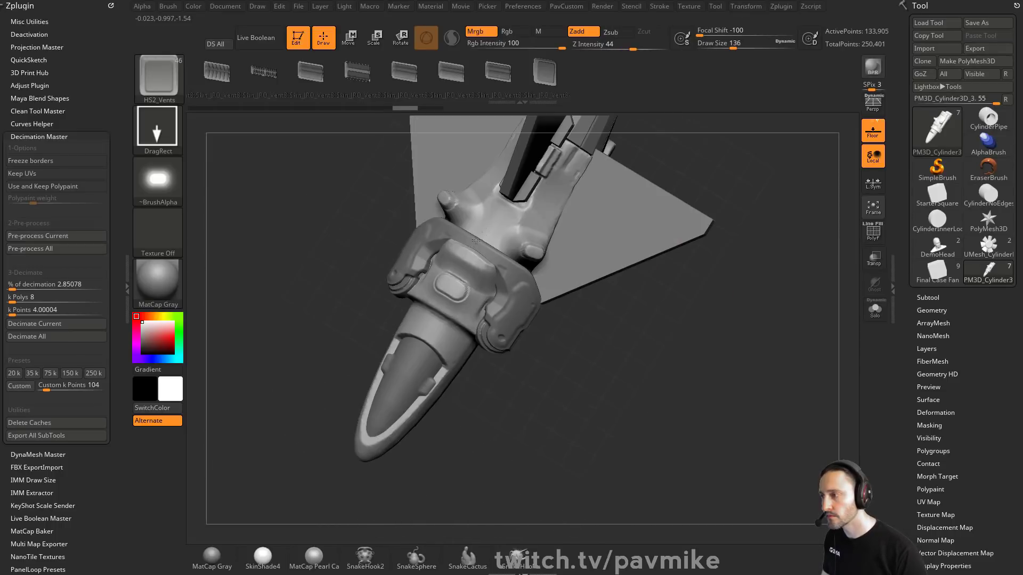
mouse_move(703, 282)
left_mouse_down()
mouse_move(761, 199)
mouse_move(650, 272)
left_mouse_up()
key("ctrl+z")
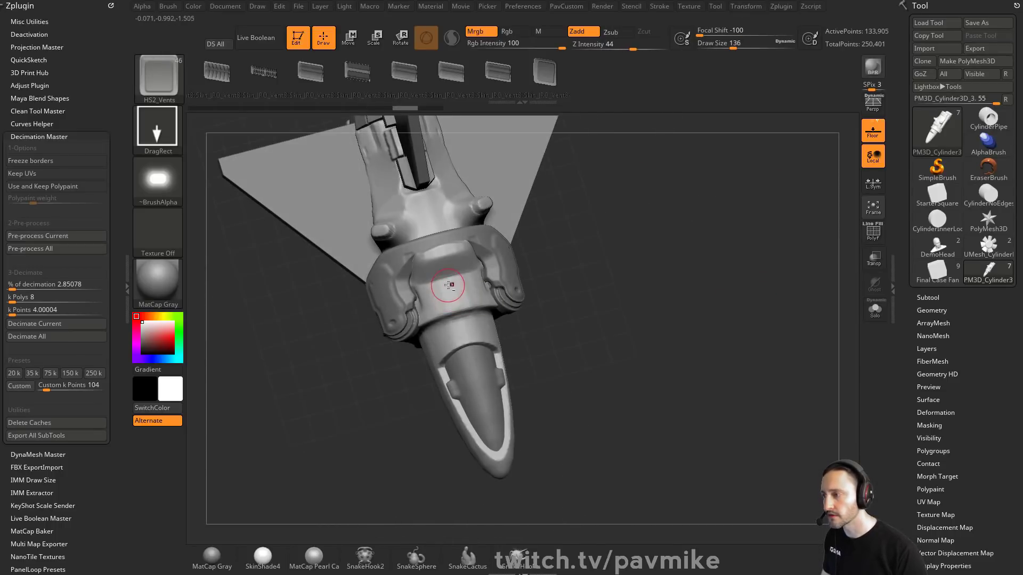
Step: Orbit around the ship to review the overall model from different angles
left_click_drag(460, 324, 479, 306)
left_click_drag(730, 288, 749, 214)
left_click(581, 303, "alt")
left_click_drag(731, 266, 763, 230)
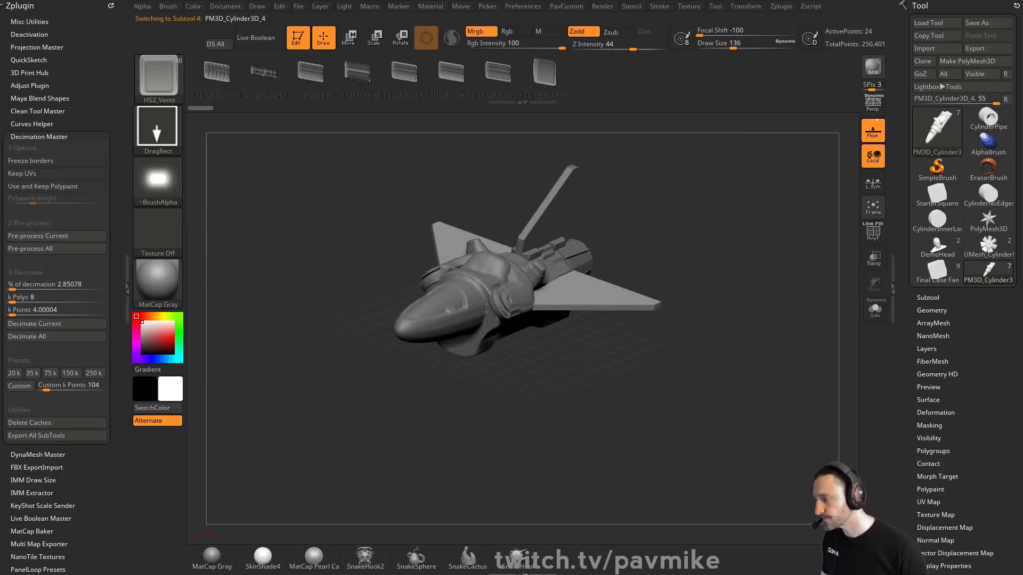
Step: Switch to PowerPoint and browse the reference slides of drone and walker model designs
key("alt+Tab")
left_click(71, 360)
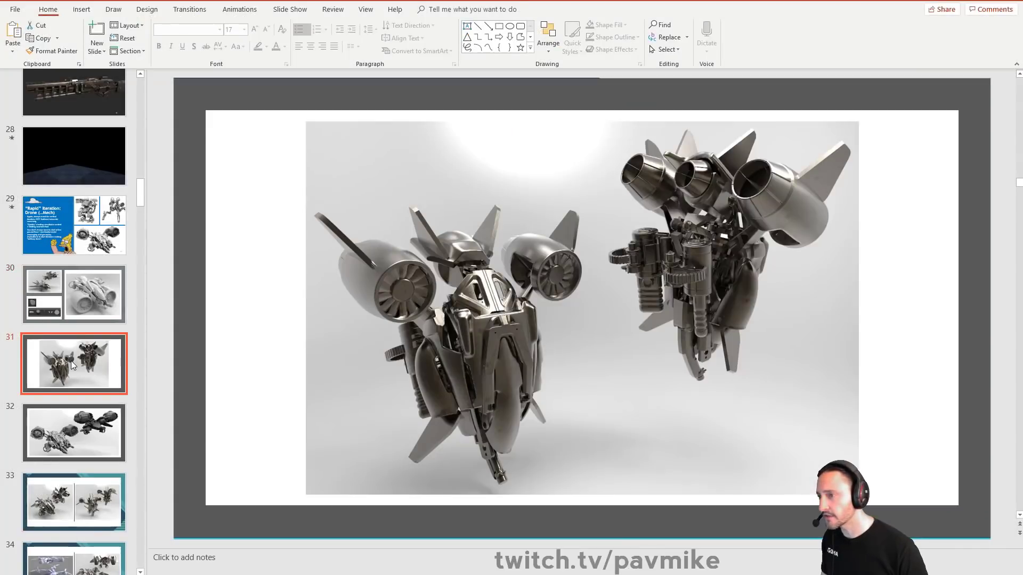
scroll(80, 346, "down", 3)
left_click(98, 304)
scroll(97, 303, "down", 2)
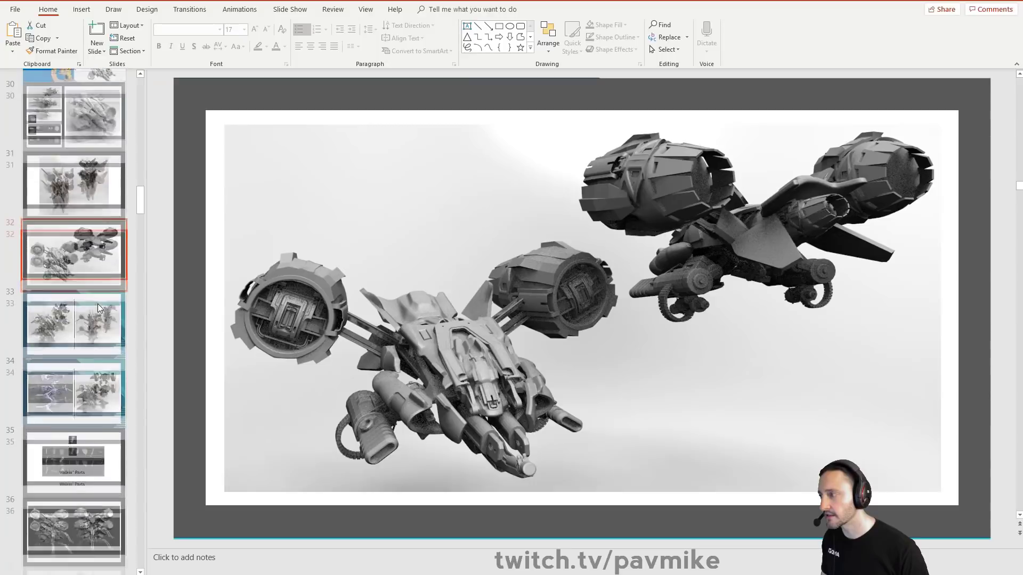
left_click(88, 264)
scroll(88, 264, "down", 2)
left_click(94, 244)
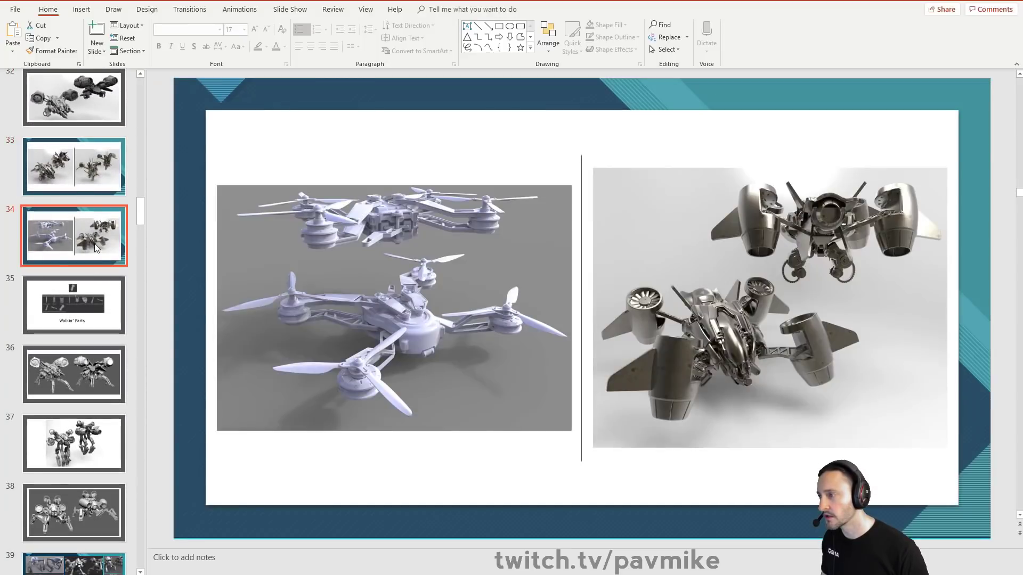
scroll(95, 244, "down", 2)
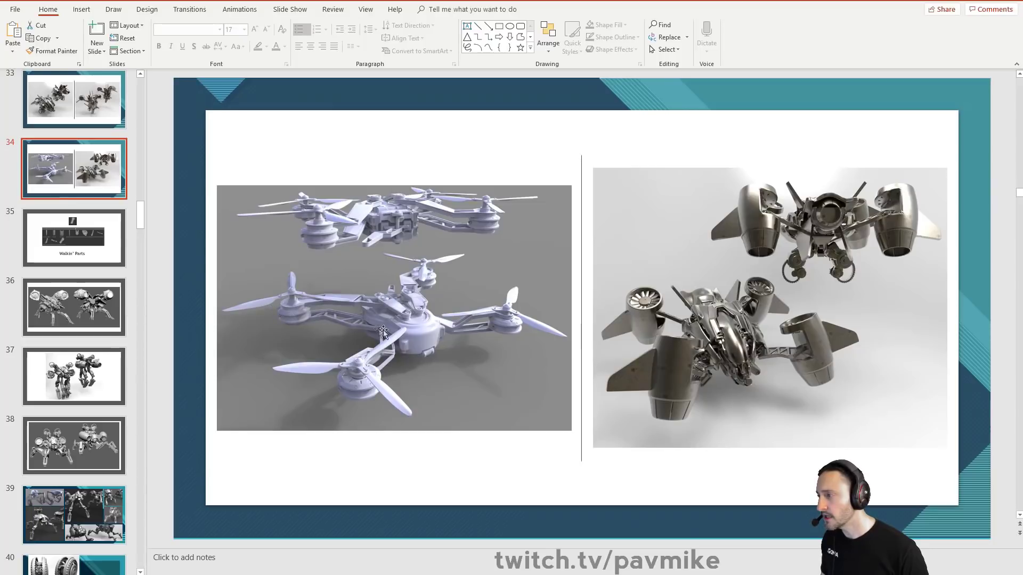
left_click(79, 256)
scroll(79, 256, "down", 2)
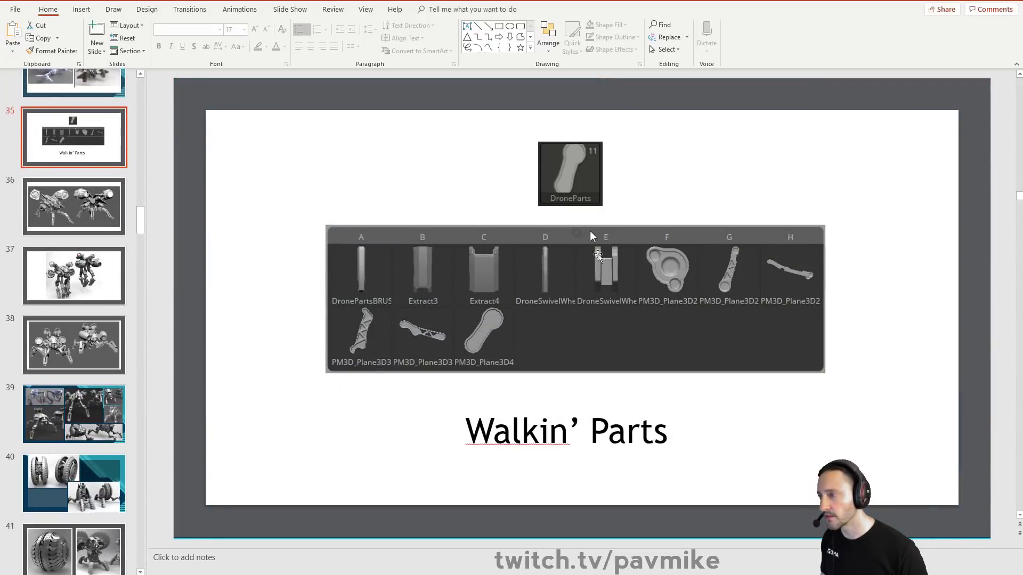
left_click(126, 279)
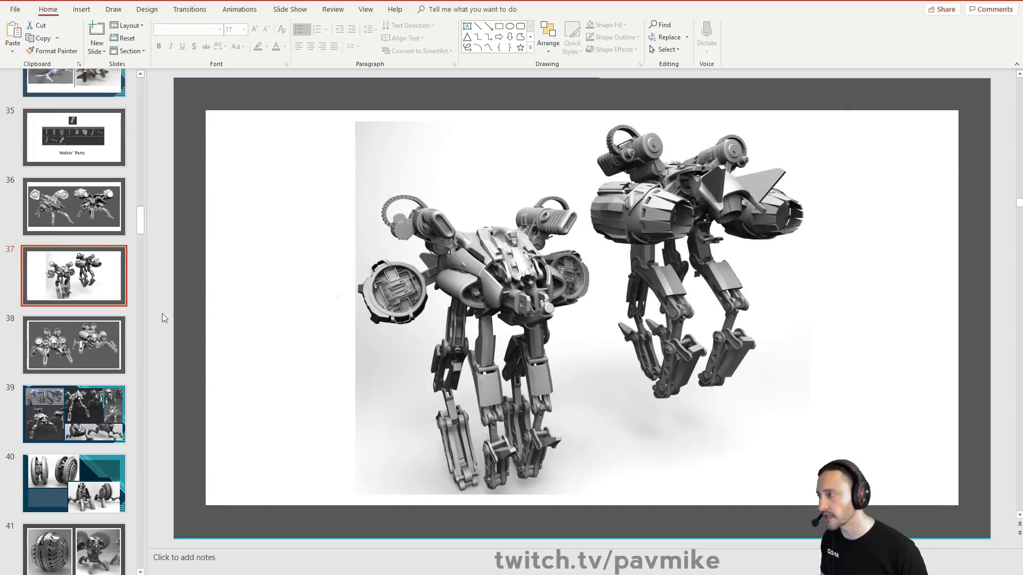